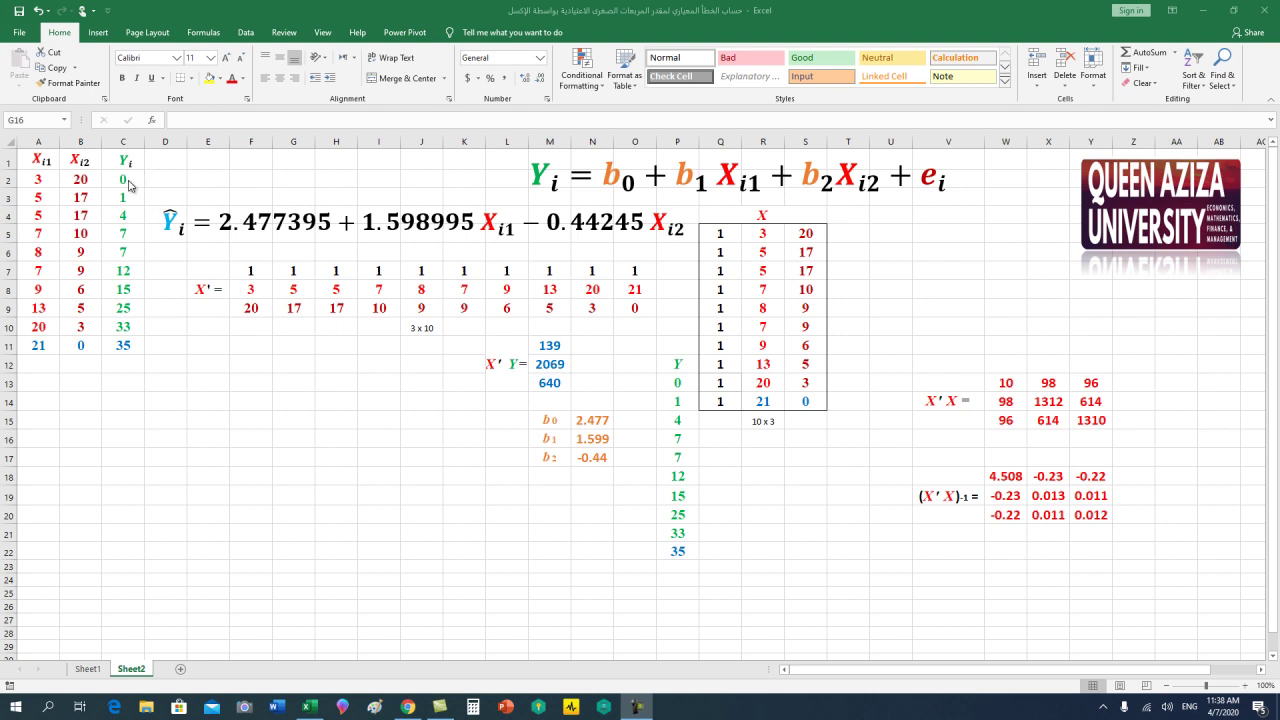
# Copy the Y column with its header from P12:P22 to the range starting at G12
pyautogui.click(682, 362)
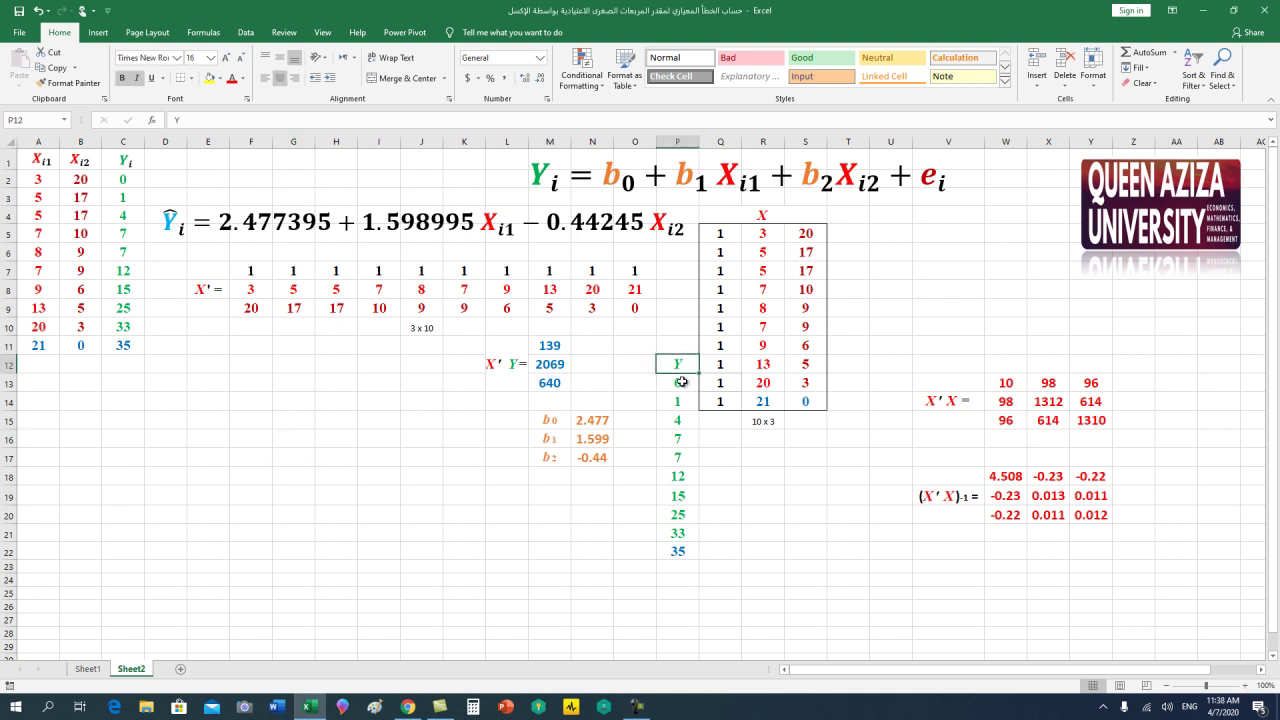
pyautogui.hotkey('shift', 'Down')
pyautogui.hotkey('shift', 'Down')
pyautogui.hotkey('shift', 'Down')
pyautogui.hotkey('shift', 'Down')
pyautogui.hotkey('shift', 'Down')
pyautogui.hotkey('shift', 'Down')
pyautogui.hotkey('shift', 'Down')
pyautogui.hotkey('shift', 'Down')
pyautogui.hotkey('shift', 'Down')
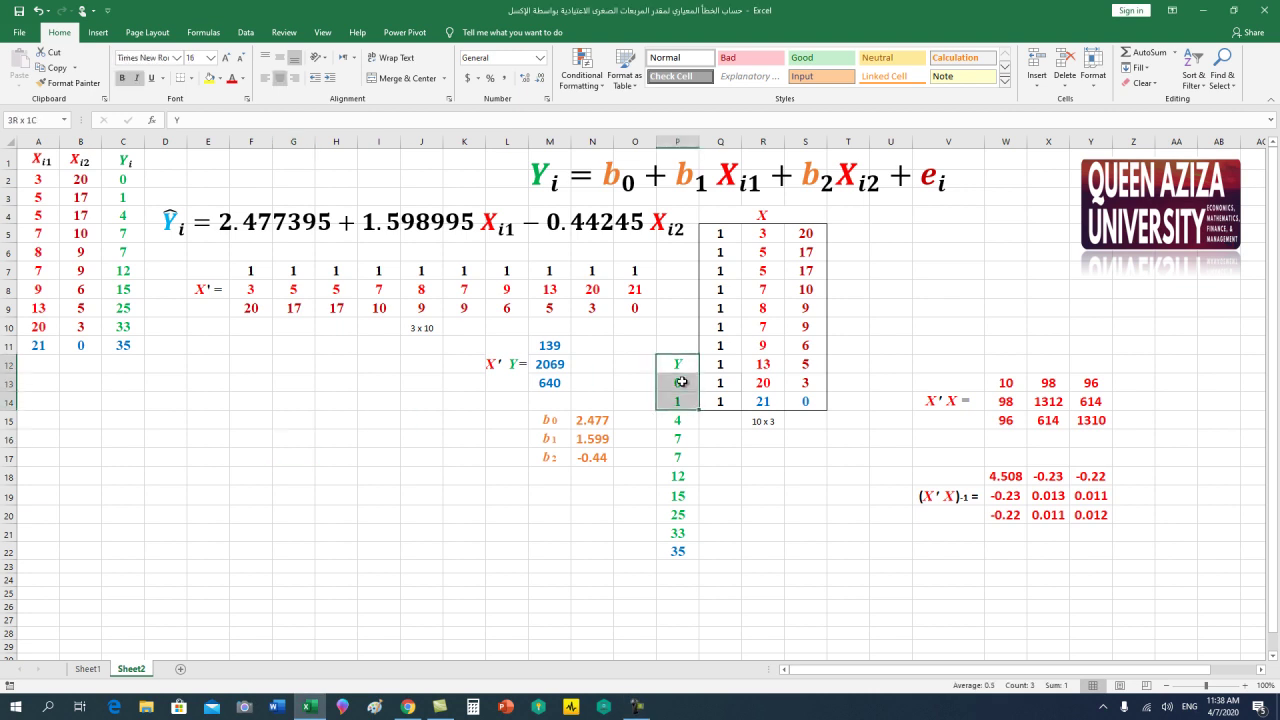
pyautogui.hotkey('shift', 'Down')
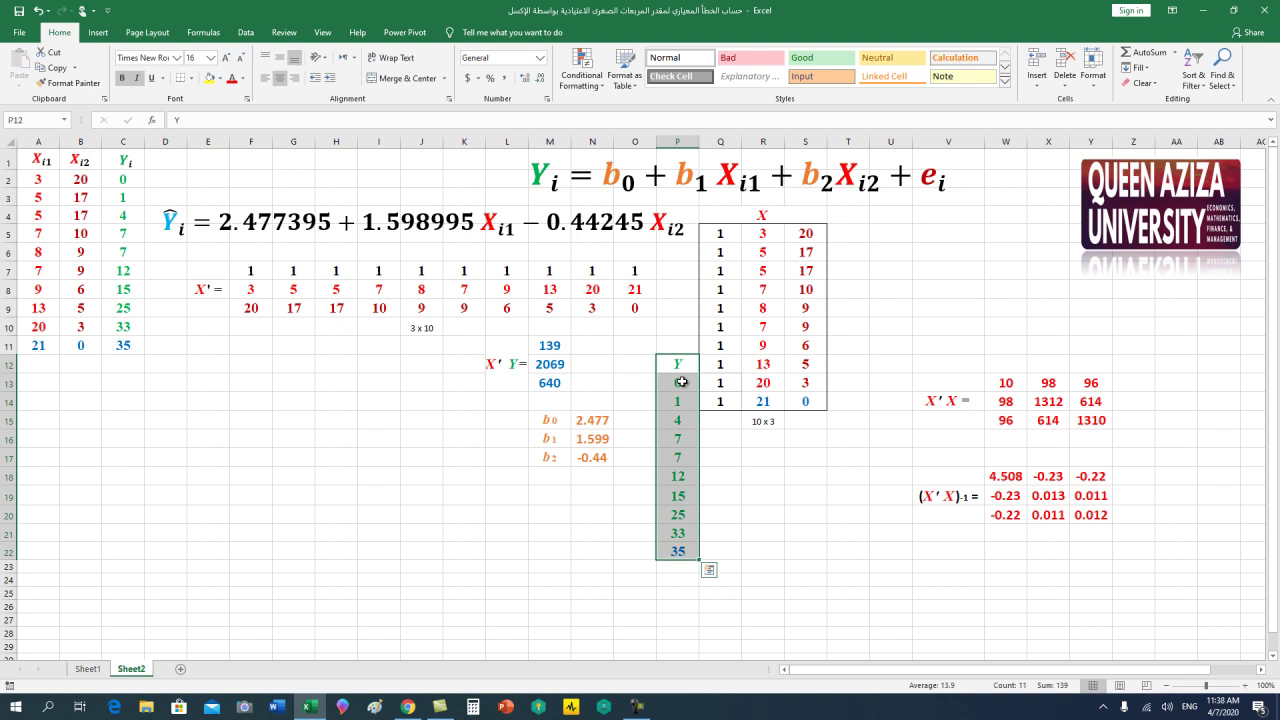
pyautogui.hotkey('ctrl', 'c')
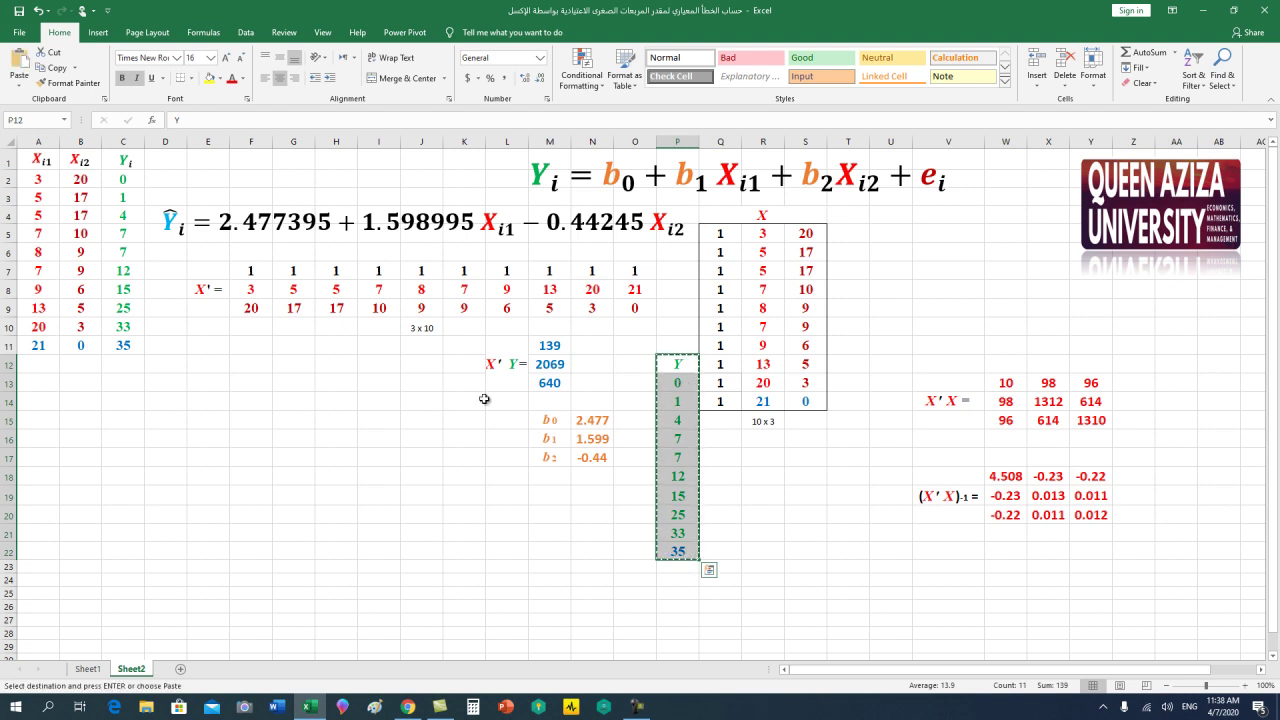
pyautogui.click(295, 368)
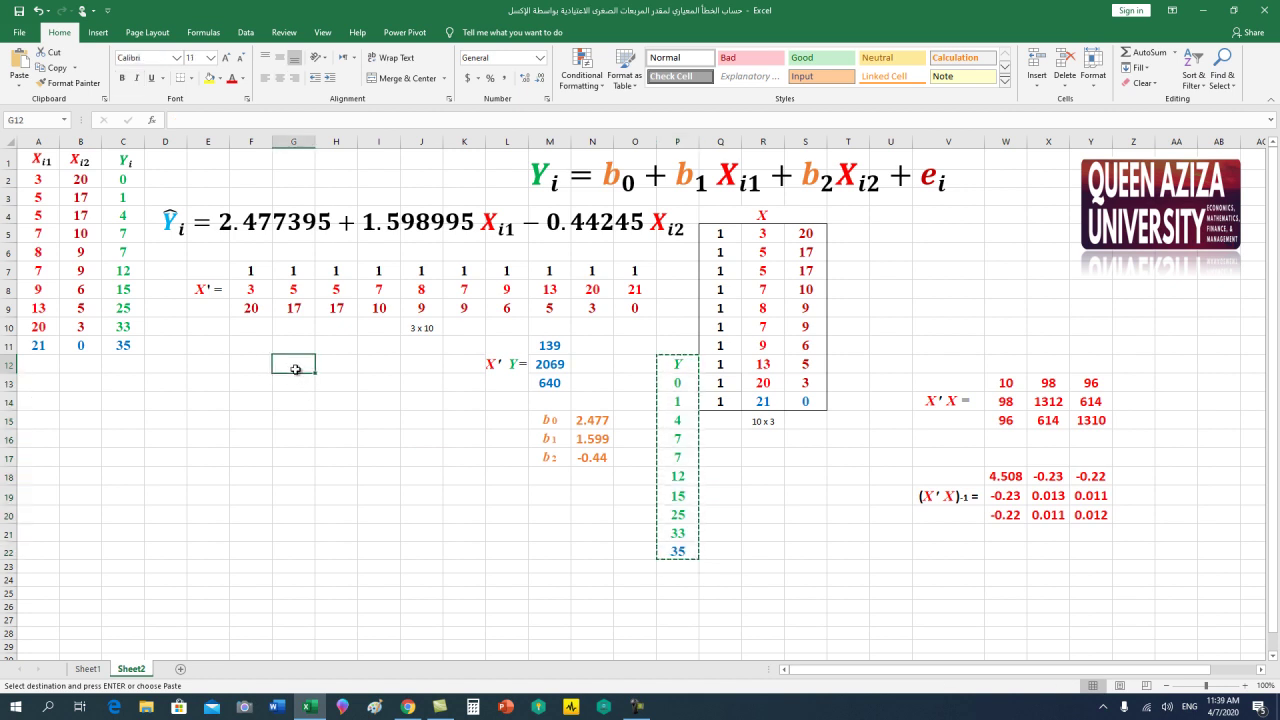
pyautogui.hotkey('ctrl', 'v')
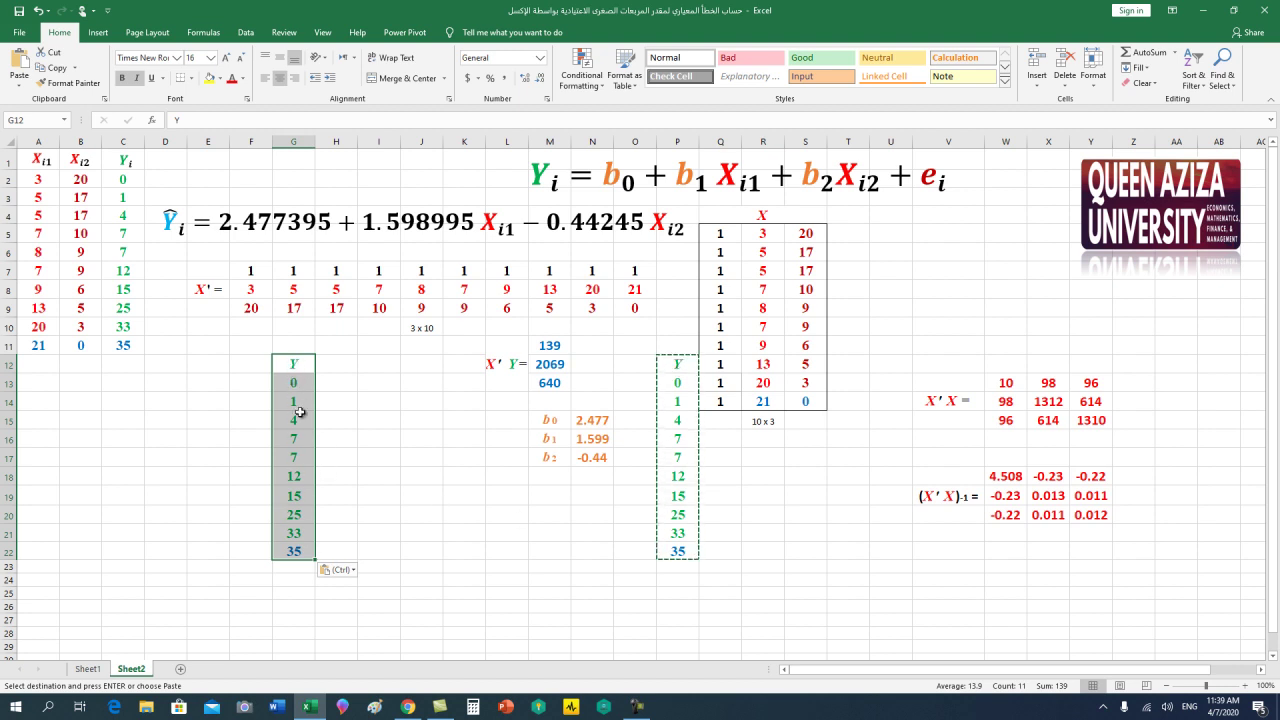
# Enter the header Yihat in H12, next to the copied Y header
pyautogui.click(336, 367)
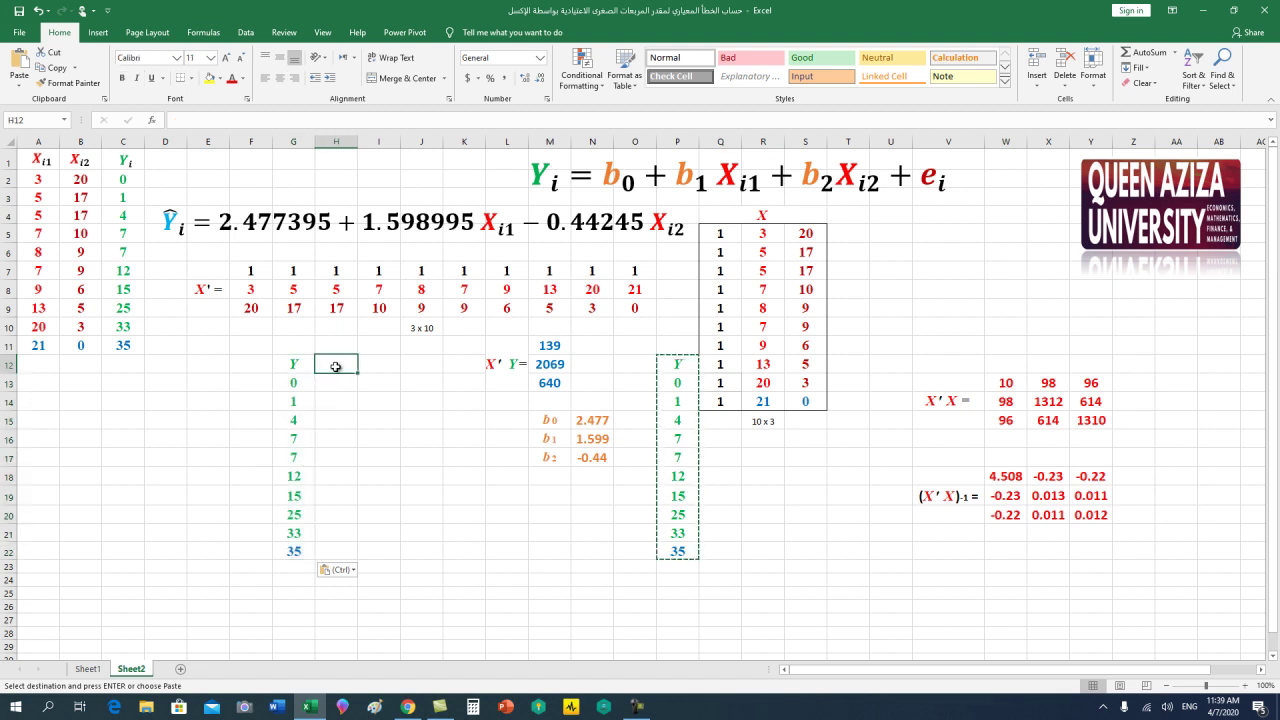
pyautogui.write('Y')
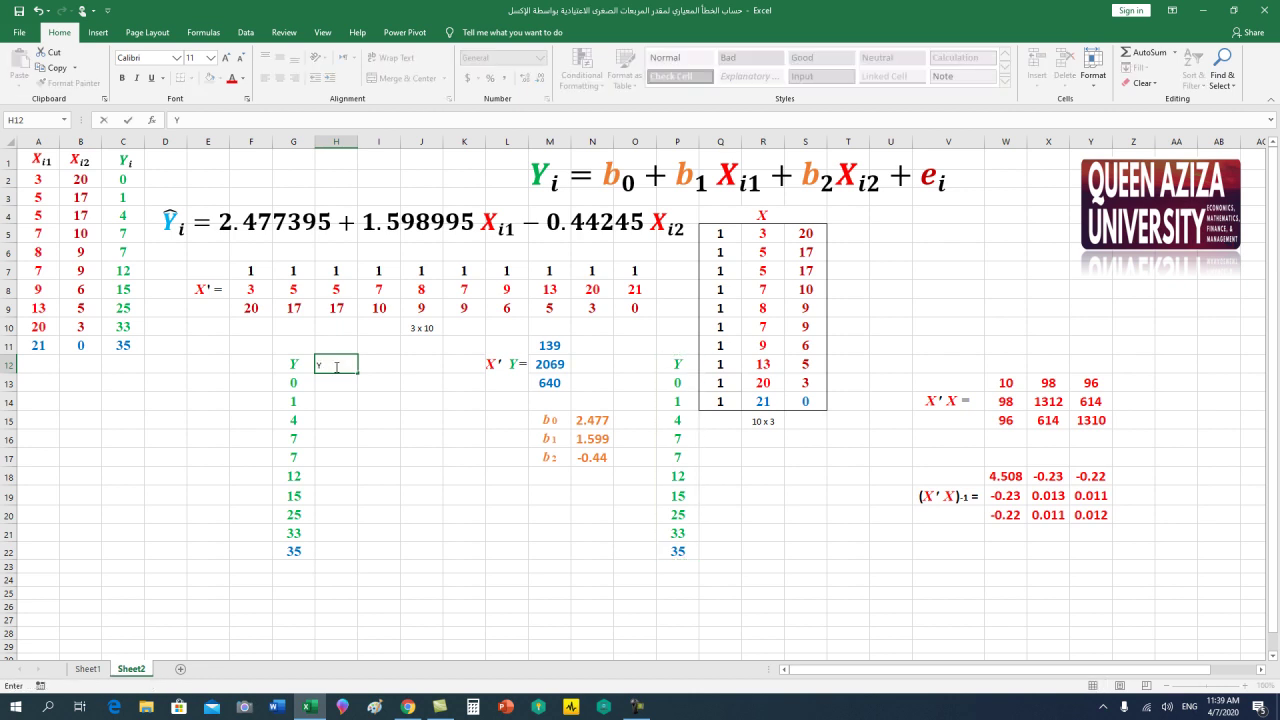
pyautogui.write('ihat')
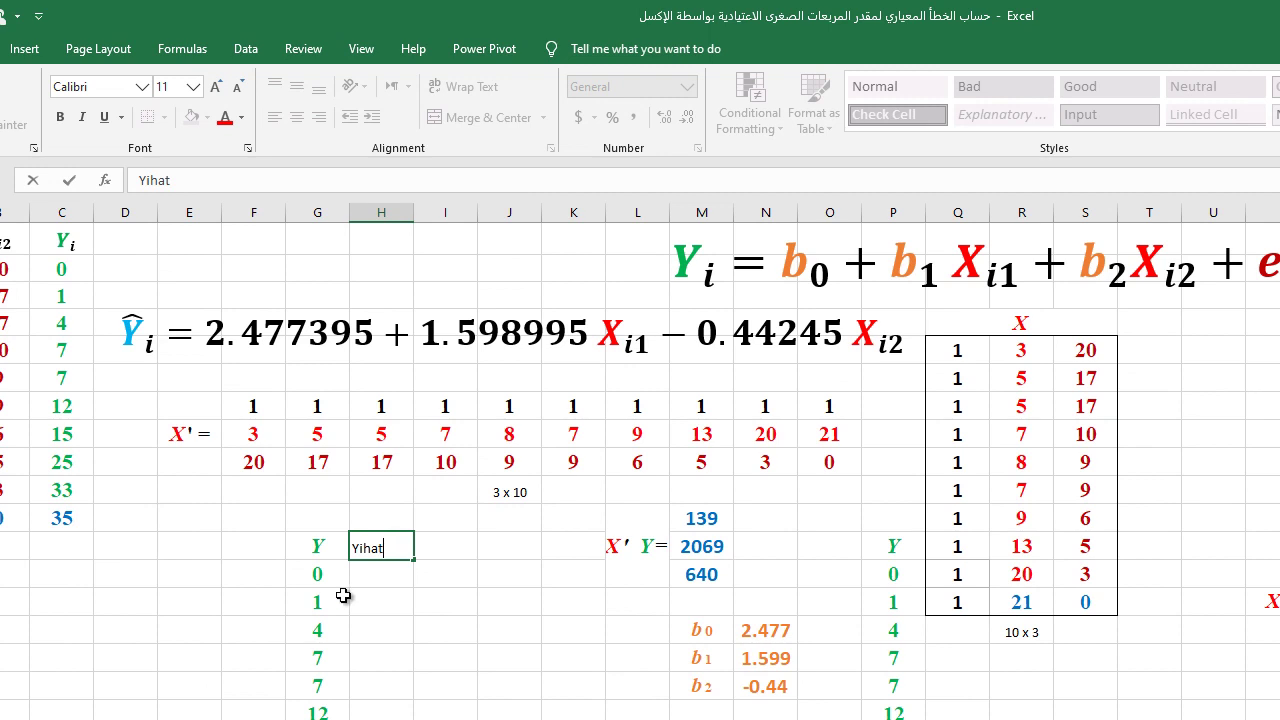
pyautogui.click(382, 638)
pyautogui.click(383, 558)
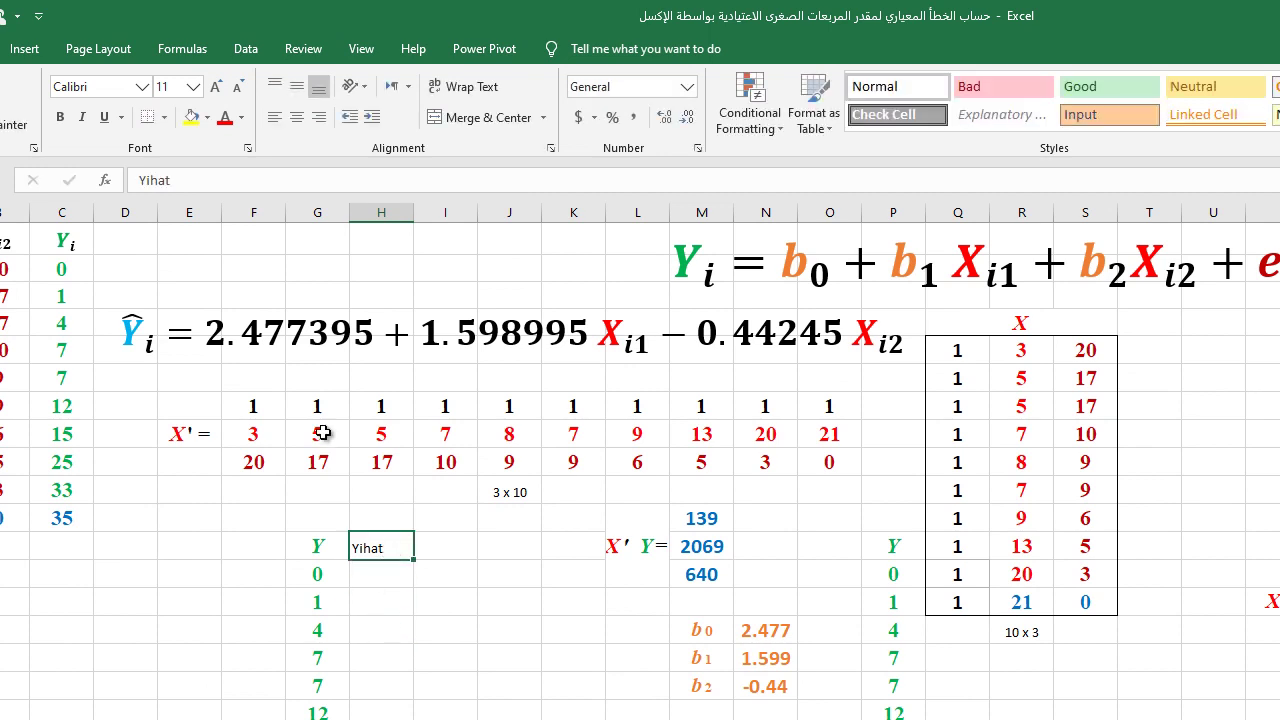
# Center the Yihat header horizontally and vertically, set its font size to 16 and make it bold
pyautogui.click(297, 117)
pyautogui.click(299, 89)
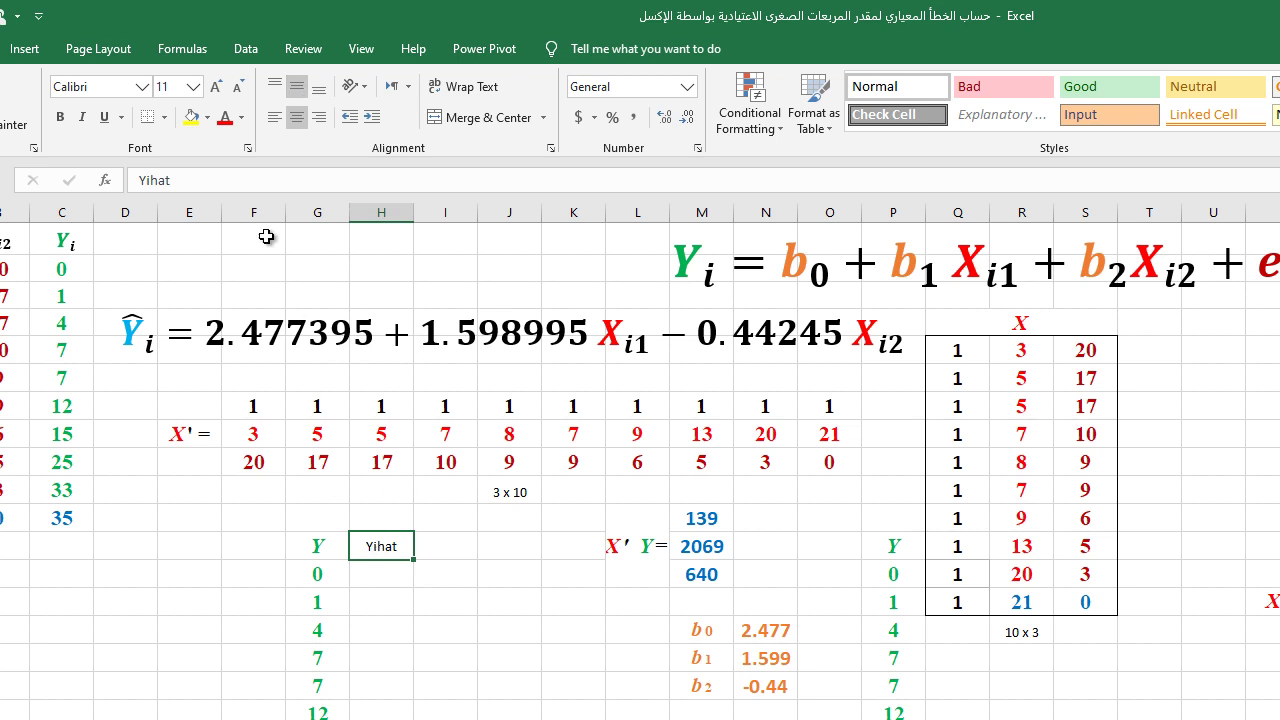
pyautogui.click(216, 87)
pyautogui.click(216, 87)
pyautogui.click(216, 87)
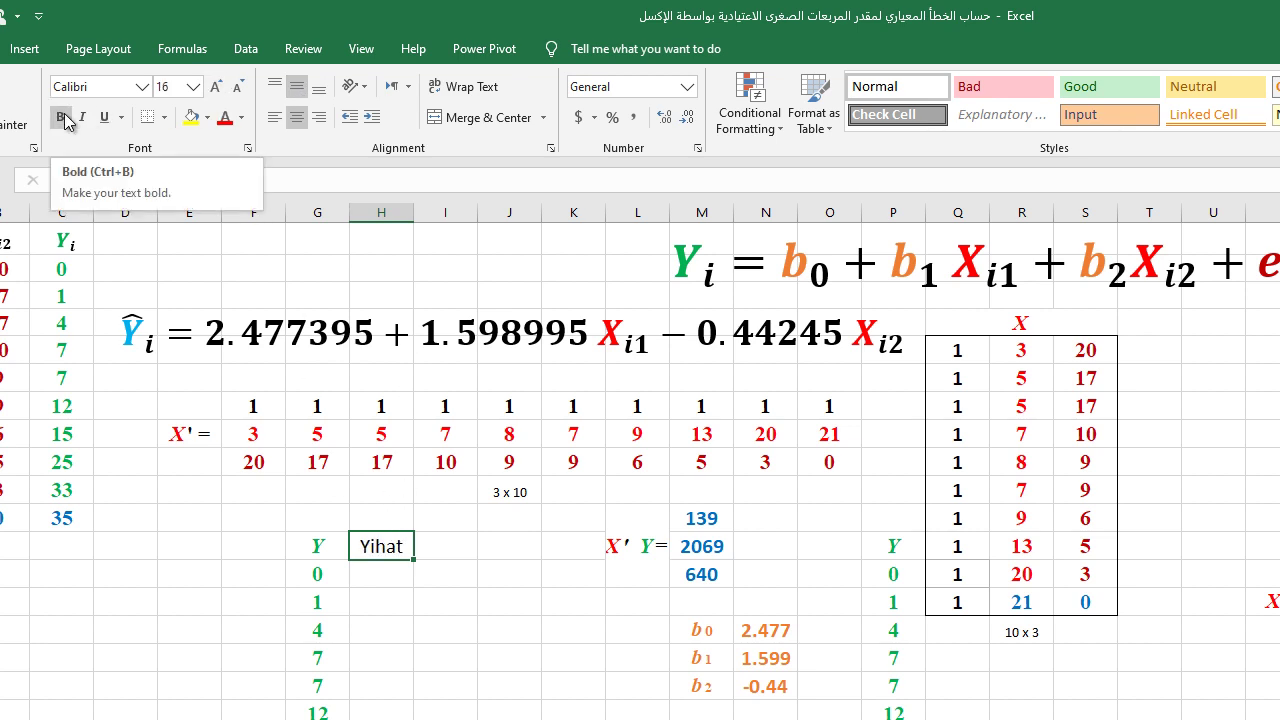
pyautogui.click(62, 118)
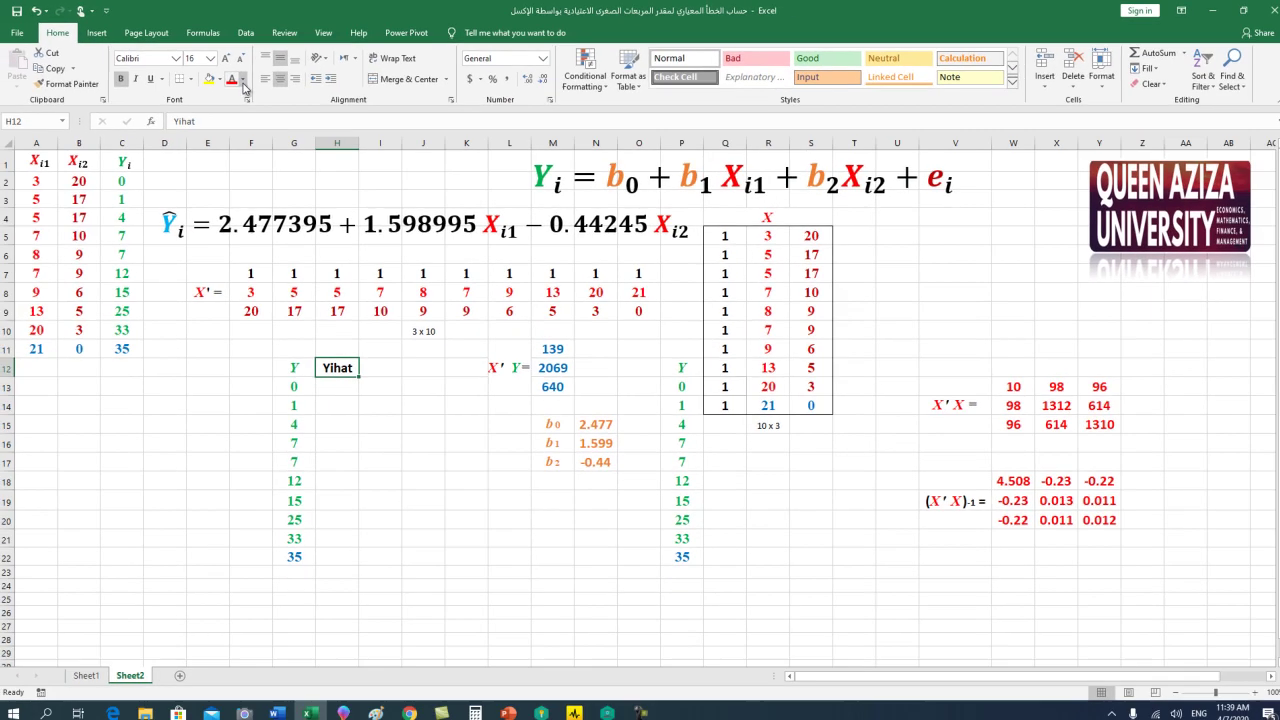
# Color only the letter Y of the Yihat header green and set its font to Times New Roman
pyautogui.click(243, 84)
pyautogui.click(353, 366)
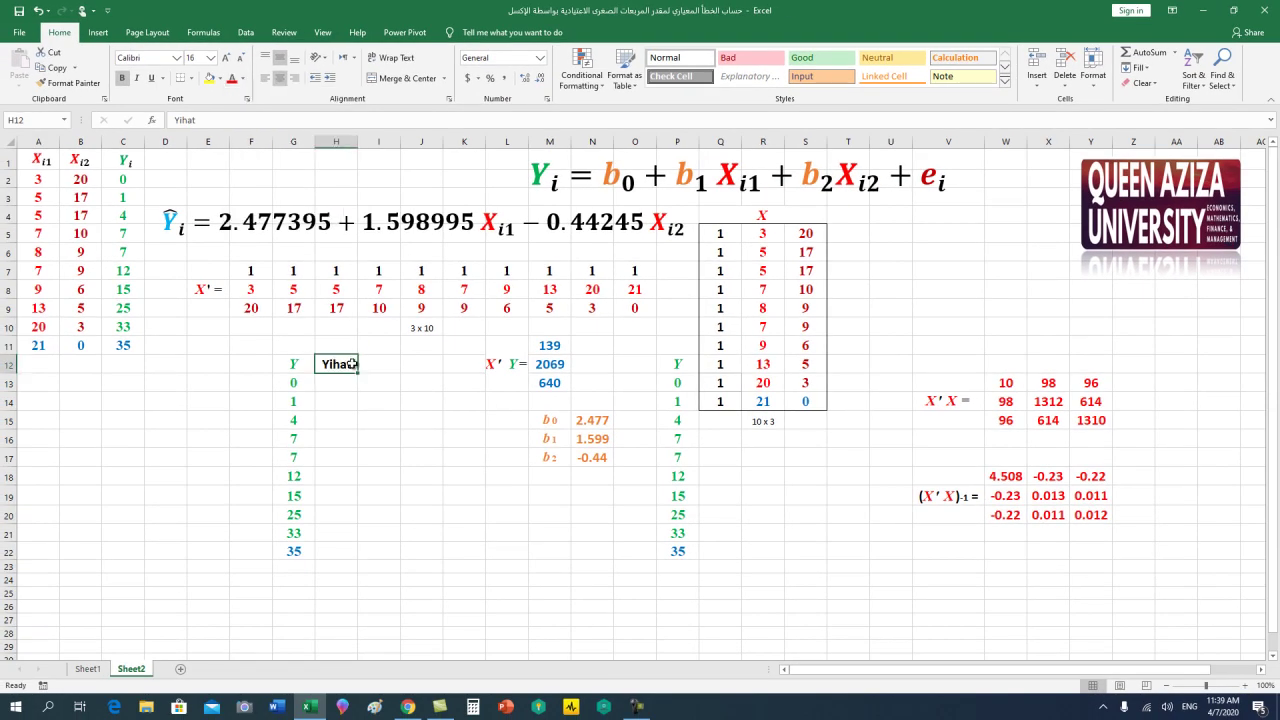
pyautogui.click(248, 124)
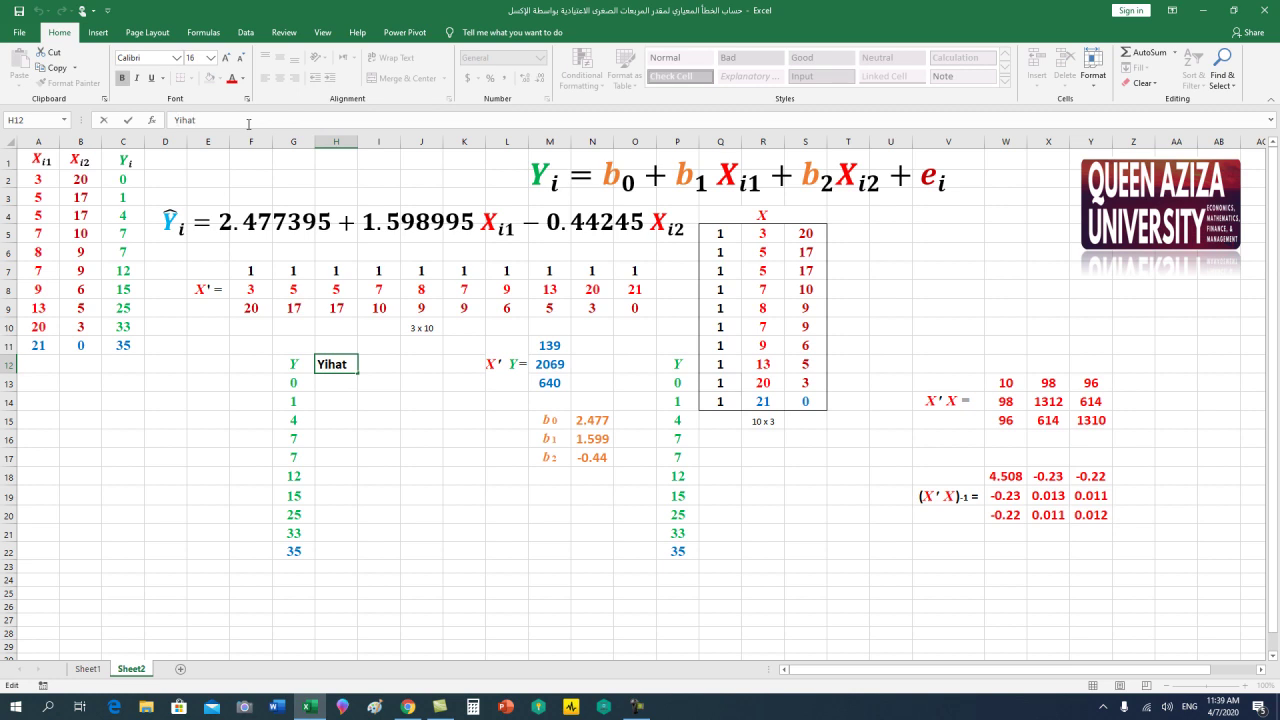
pyautogui.click(242, 78)
pyautogui.click(289, 198)
pyautogui.click(156, 58)
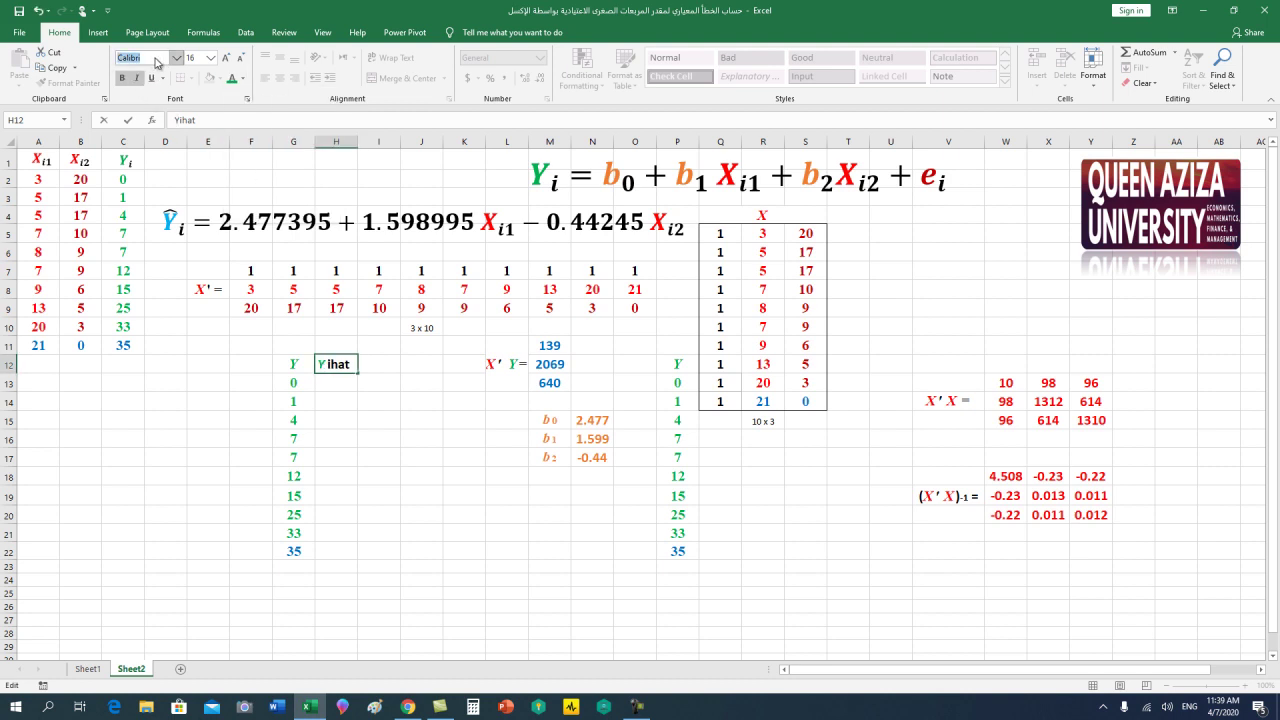
pyautogui.write('Times New Ro')
pyautogui.press('Return')
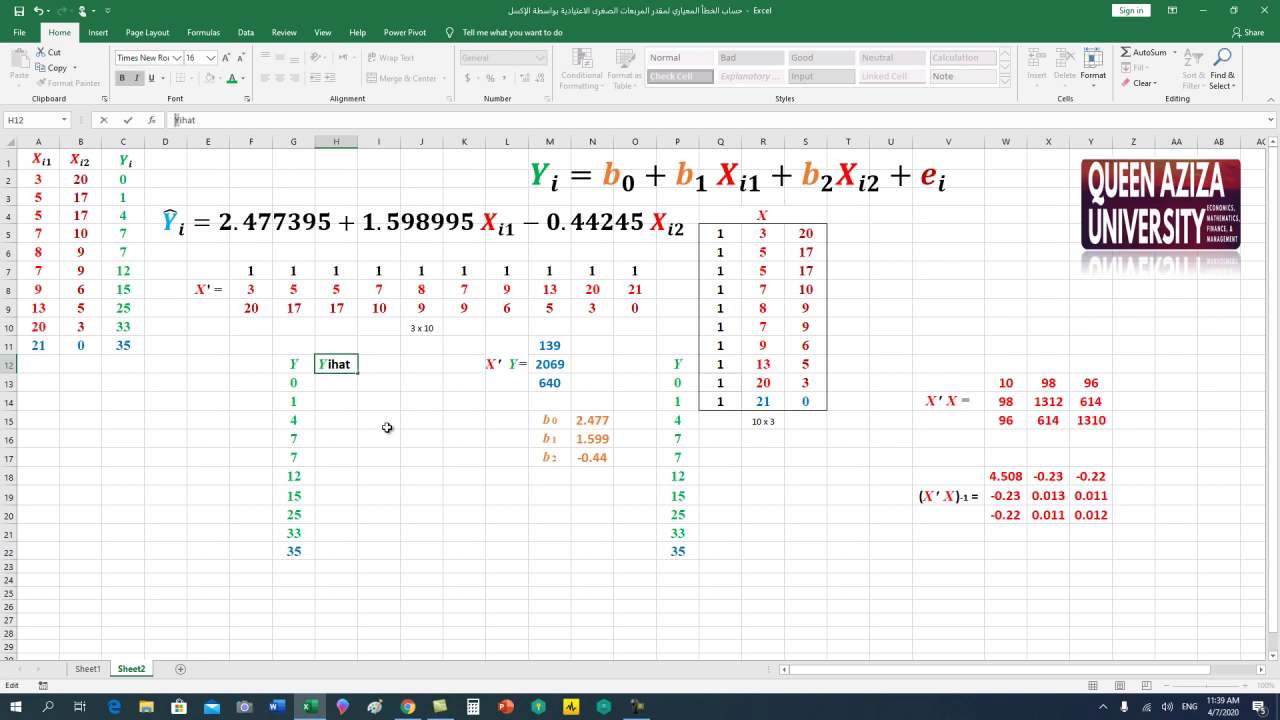
# Enter the fitted-value formula =2.477395+1.598995*A2-.44245*B2 in H13
pyautogui.click(346, 386)
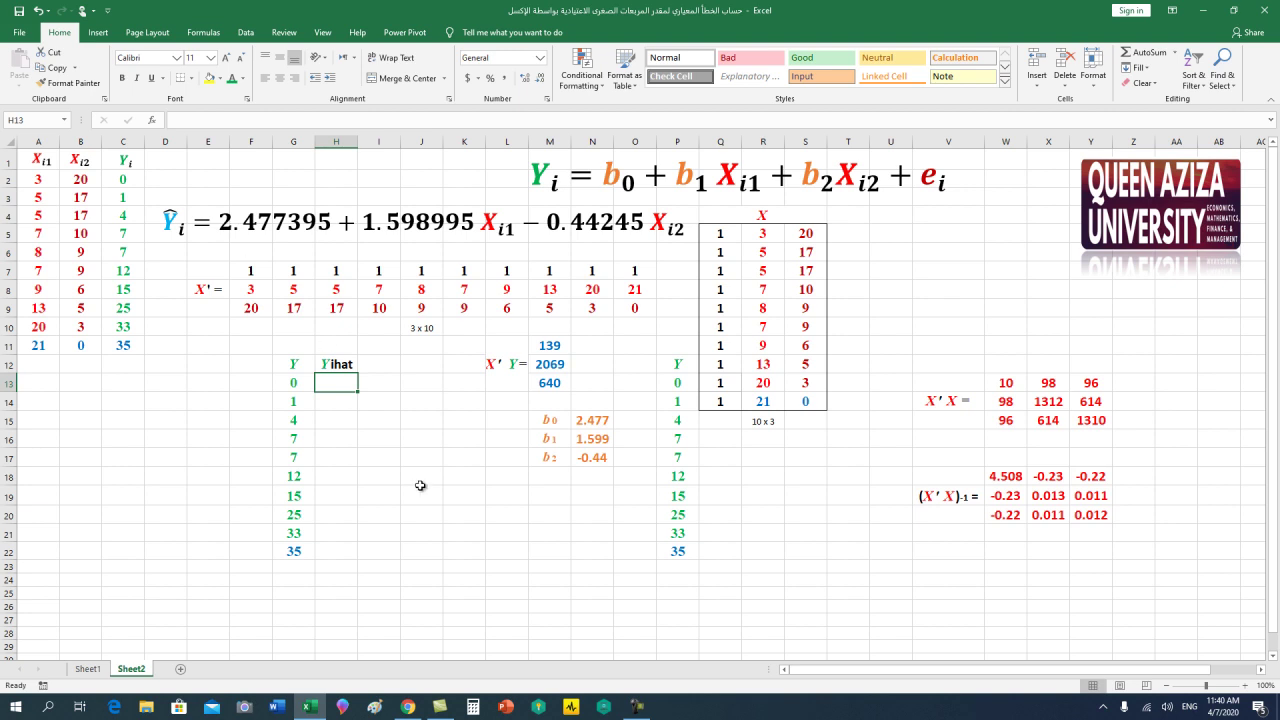
pyautogui.write('2')
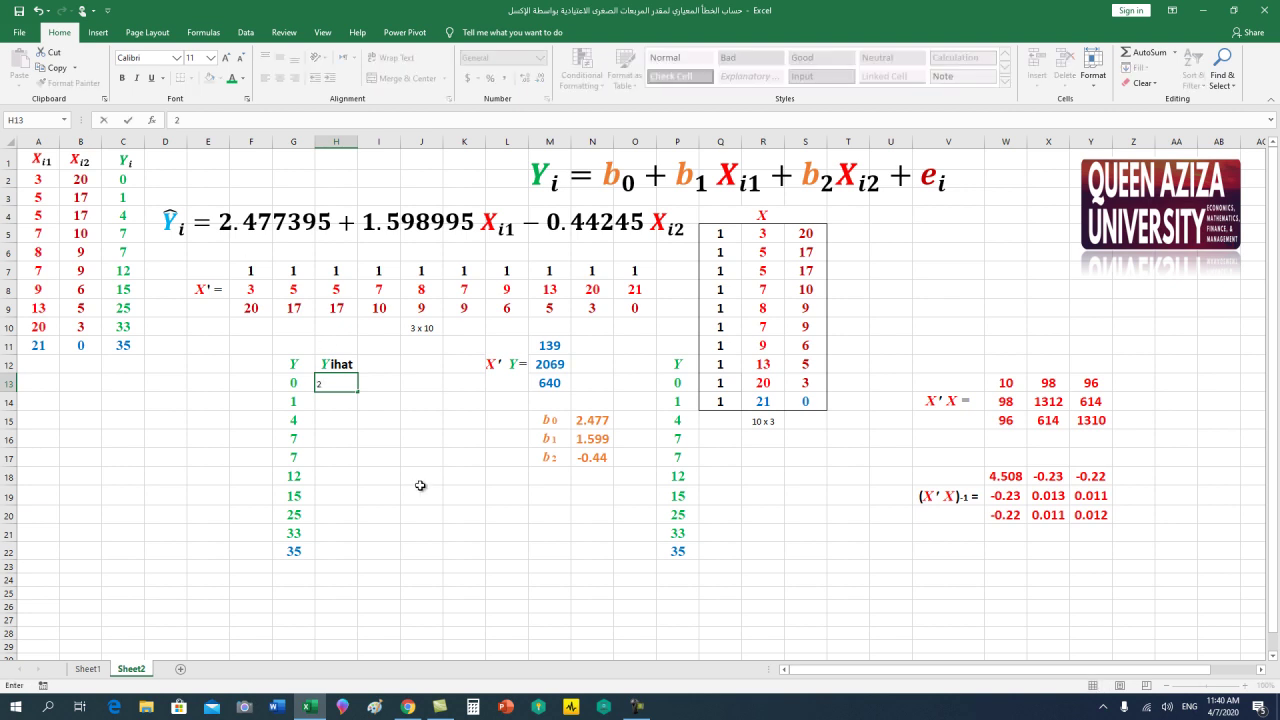
pyautogui.write('=2')
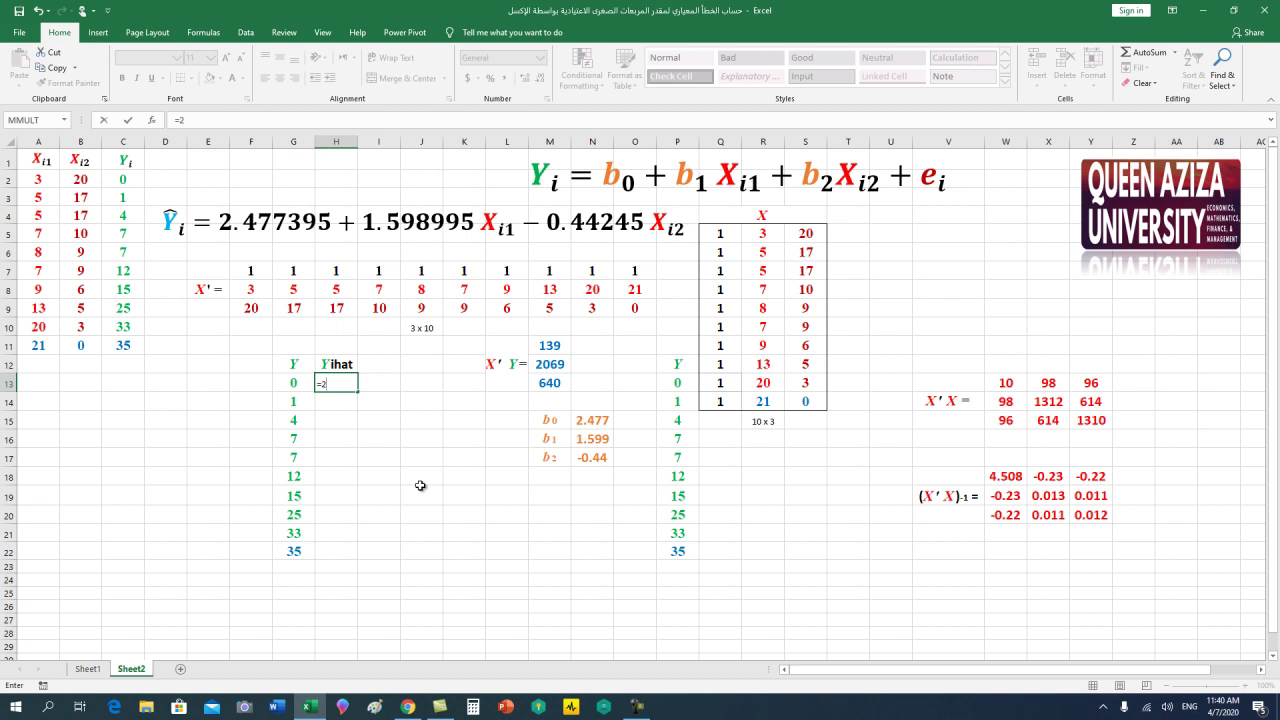
pyautogui.write('.477395+')
pyautogui.write('1.59899')
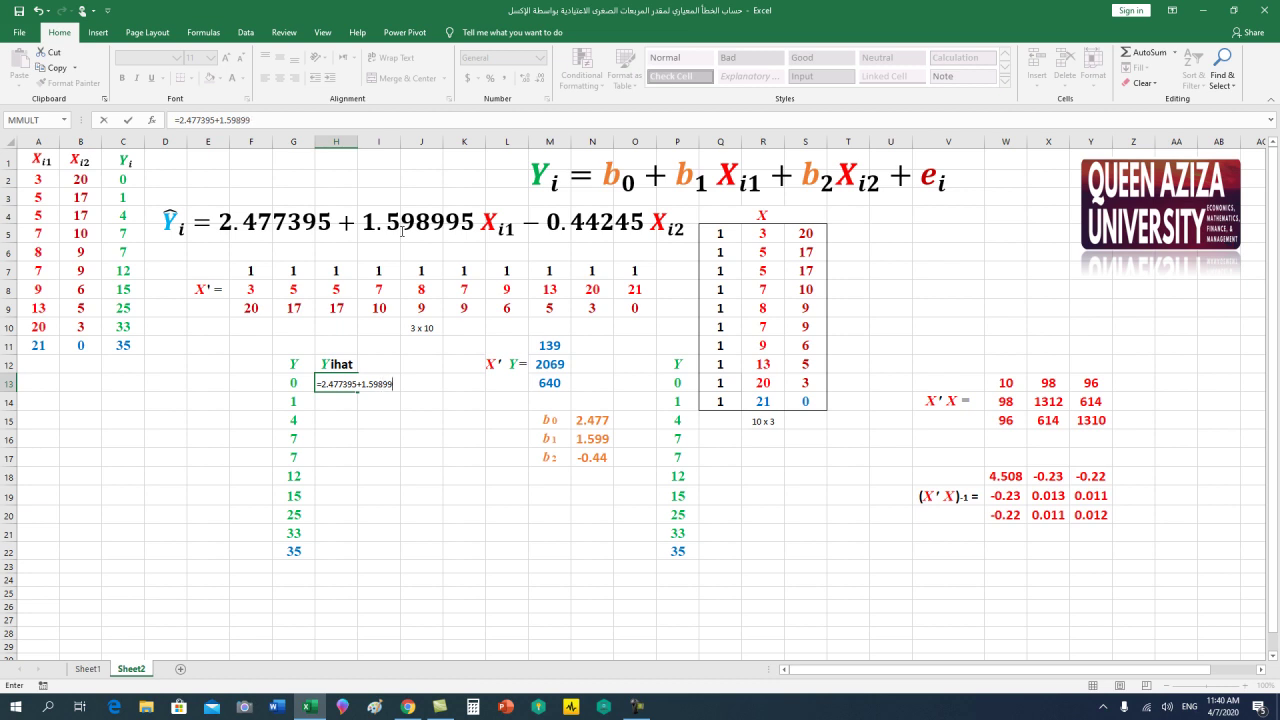
pyautogui.write('5')
pyautogui.write('a2-.')
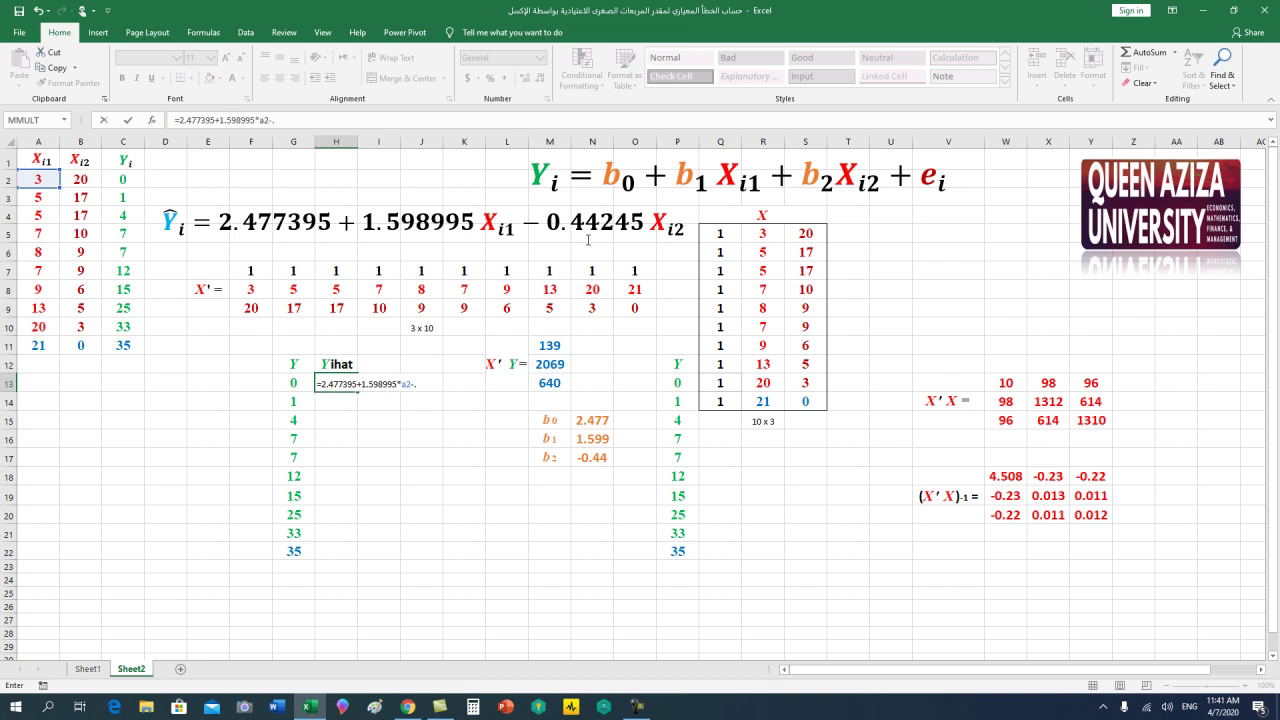
pyautogui.write('44245*')
pyautogui.click(97, 181)
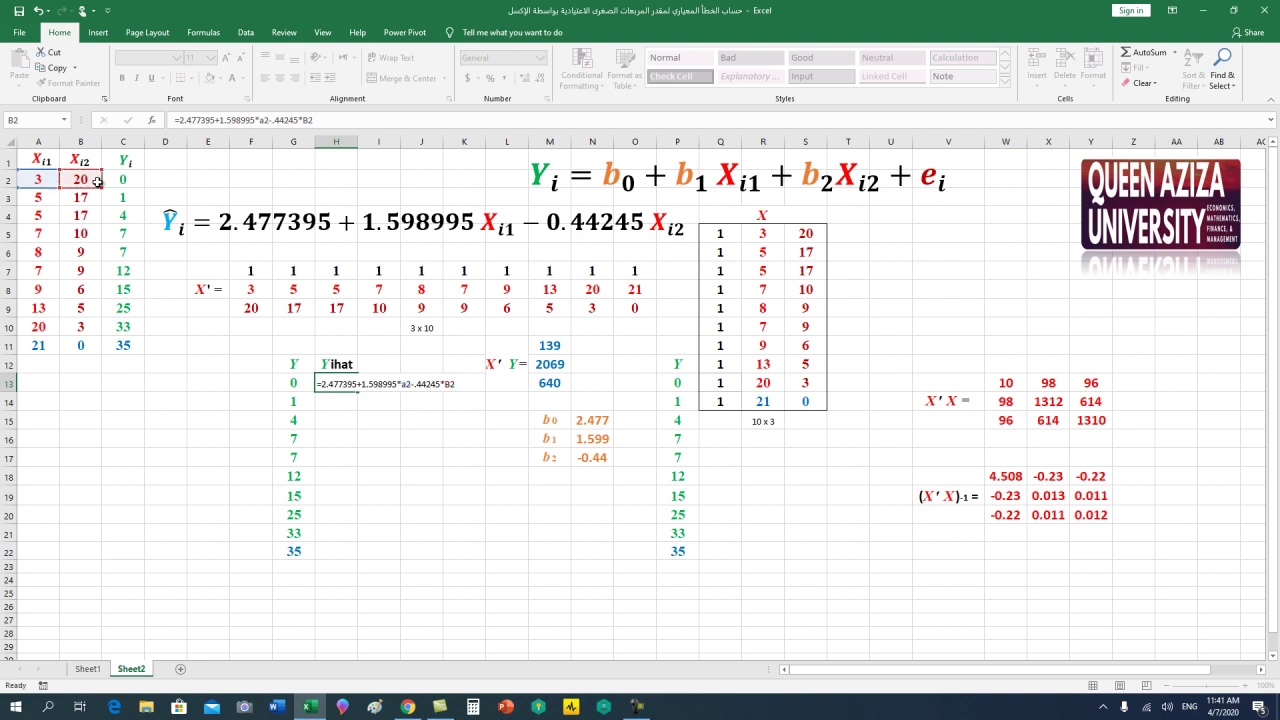
pyautogui.press('Return')
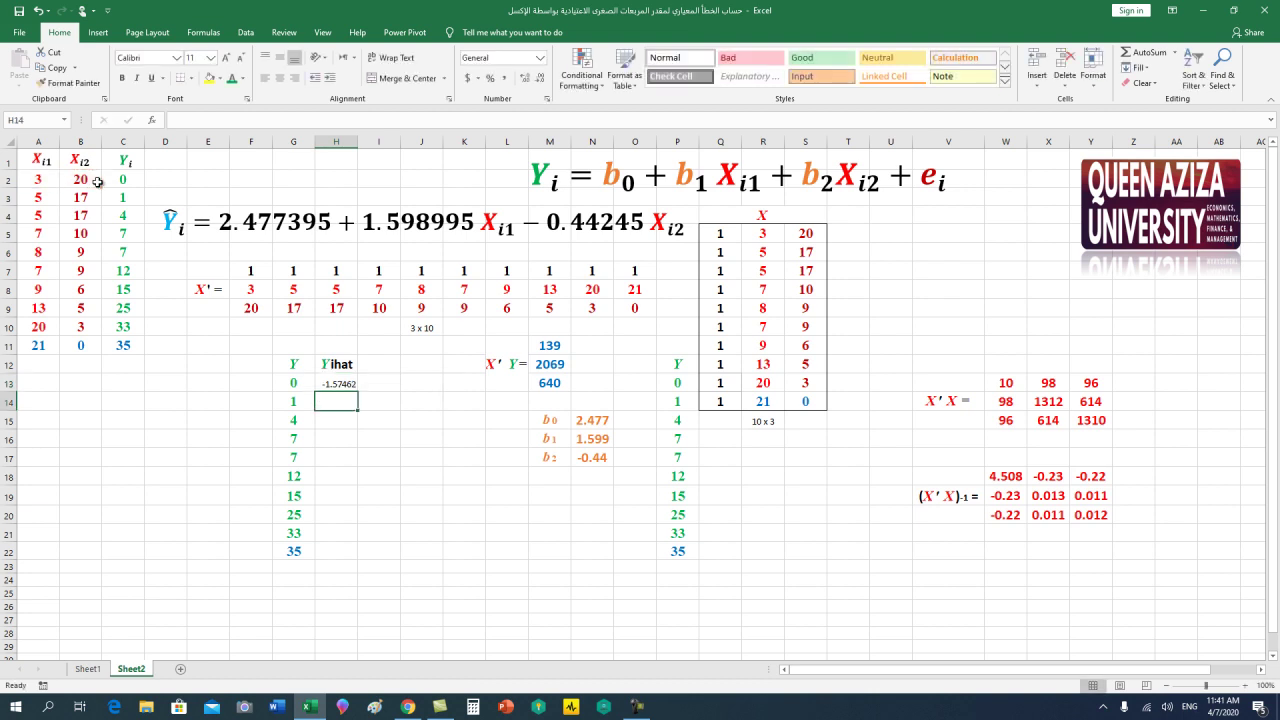
# Copy the fitted-value formula from H13 down to H14:H22
pyautogui.click(344, 385)
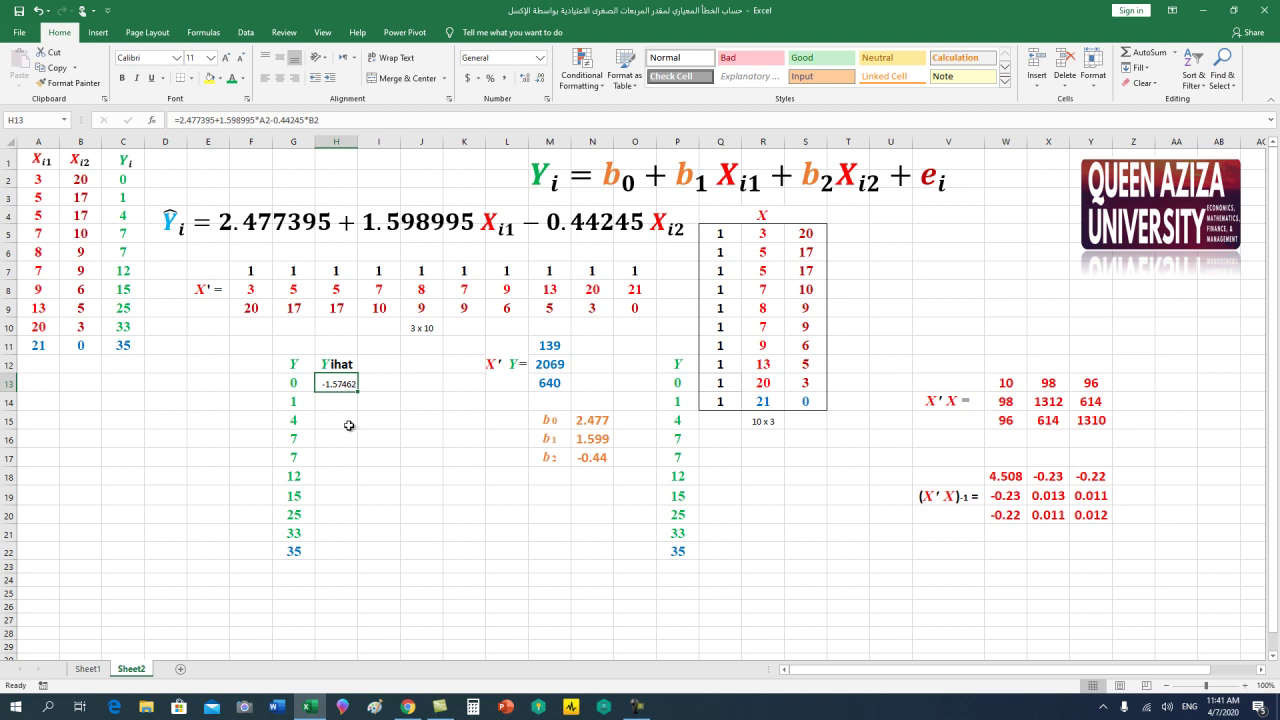
pyautogui.hotkey('ctrl', 'c')
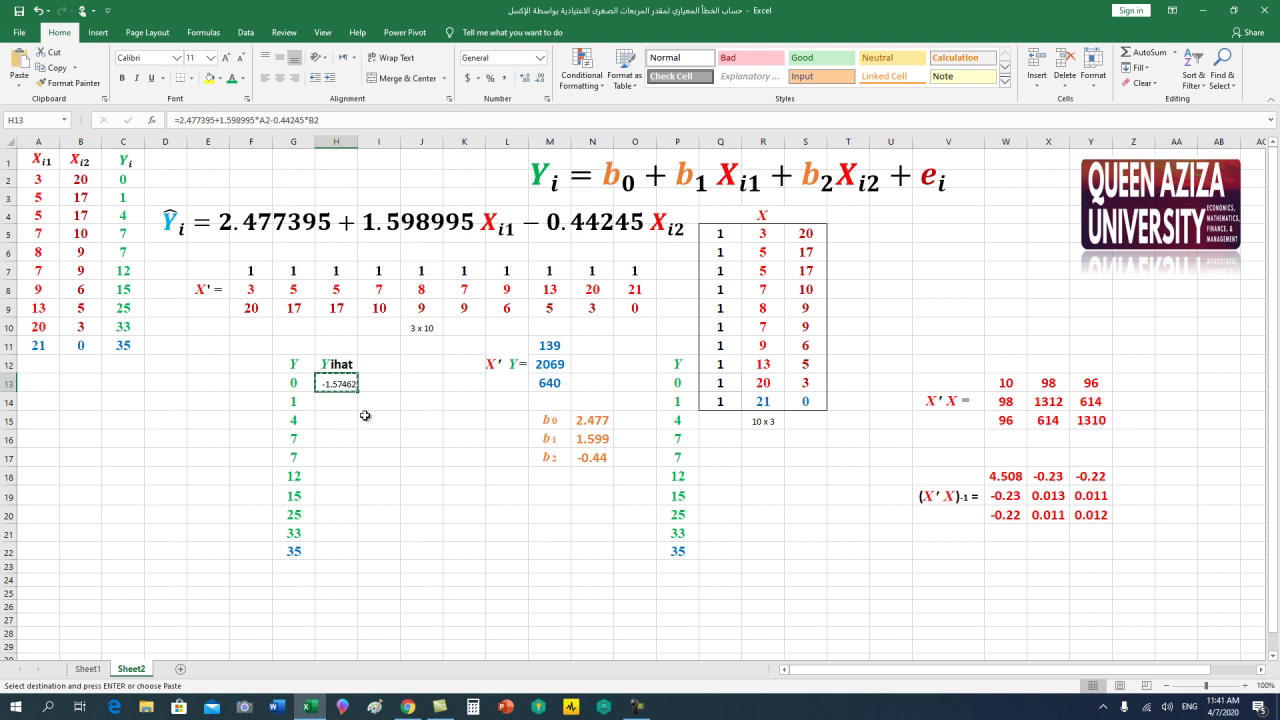
pyautogui.moveTo(347, 405); pyautogui.dragTo(347, 414)
pyautogui.hotkey('shift', 'Down')
pyautogui.hotkey('shift', 'Down')
pyautogui.hotkey('shift', 'Down')
pyautogui.hotkey('shift', 'Down')
pyautogui.hotkey('shift', 'Down')
pyautogui.hotkey('shift', 'Down')
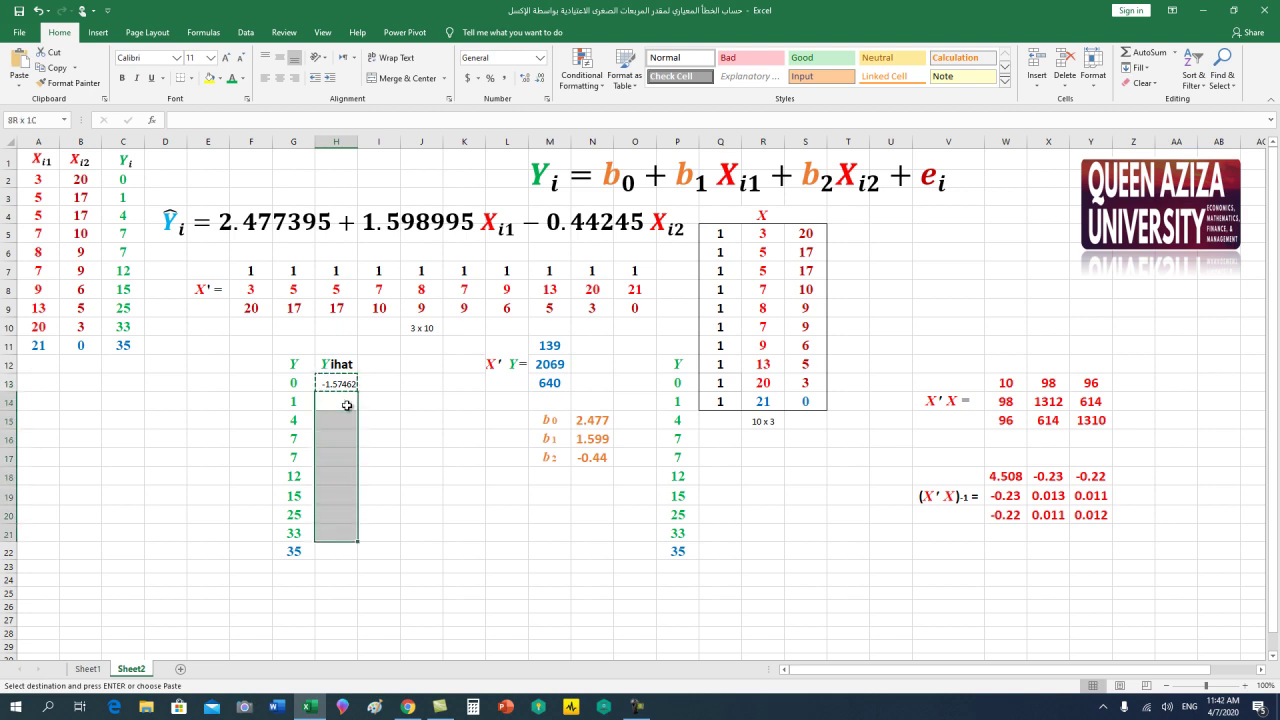
pyautogui.hotkey('shift', 'Down')
pyautogui.press('Return')
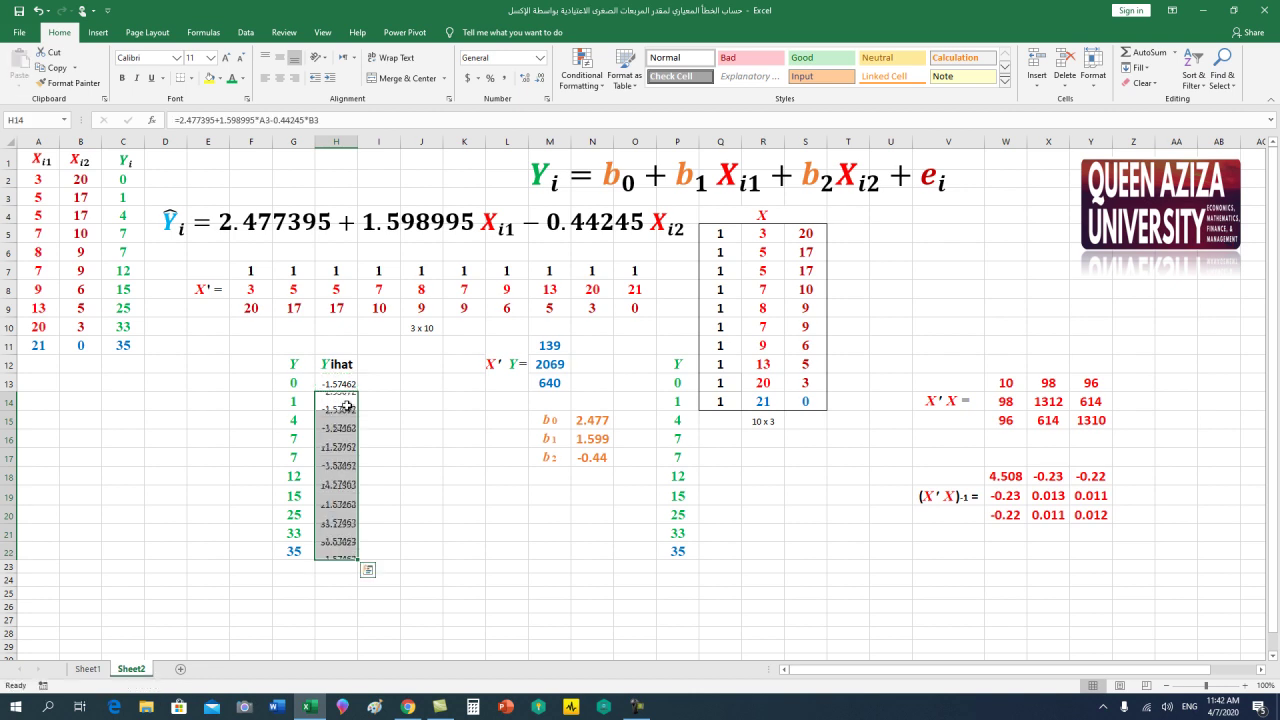
pyautogui.click(429, 567)
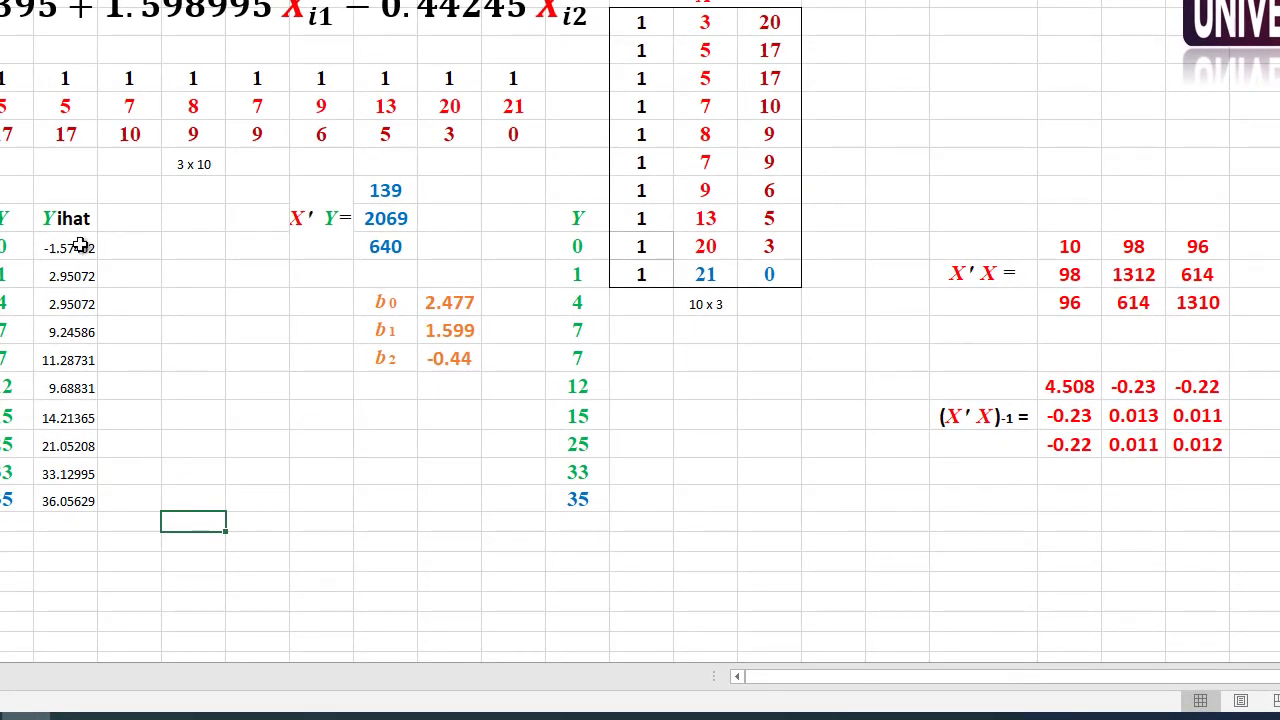
# Set the fitted values in H13:H22 to font size 16 and bold
pyautogui.moveTo(80, 248); pyautogui.dragTo(70, 501)
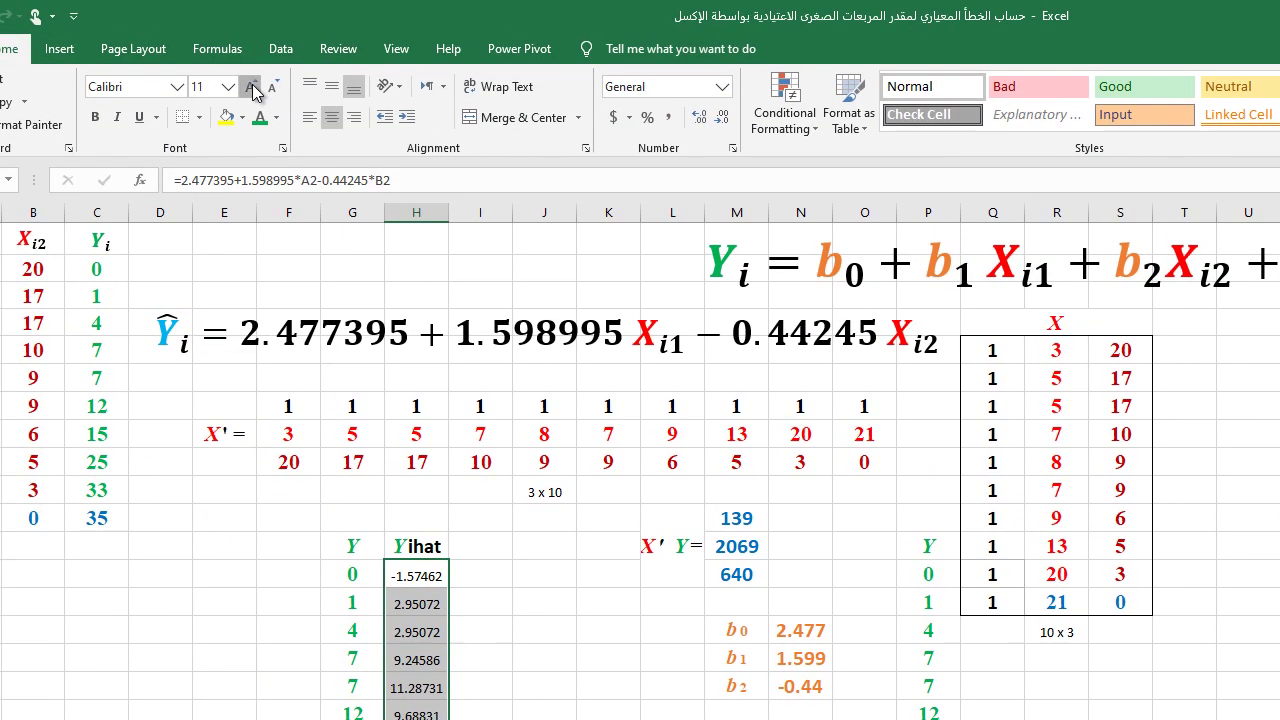
pyautogui.click(253, 87)
pyautogui.click(253, 87)
pyautogui.click(253, 87)
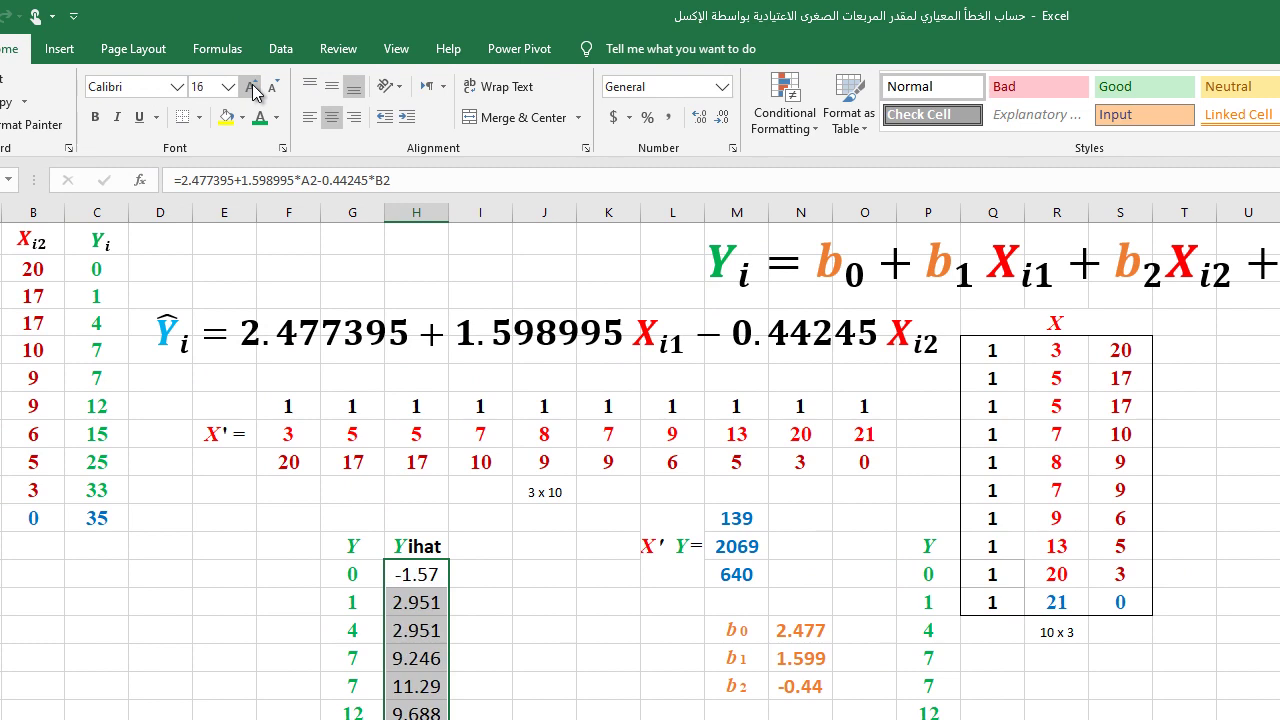
pyautogui.click(97, 120)
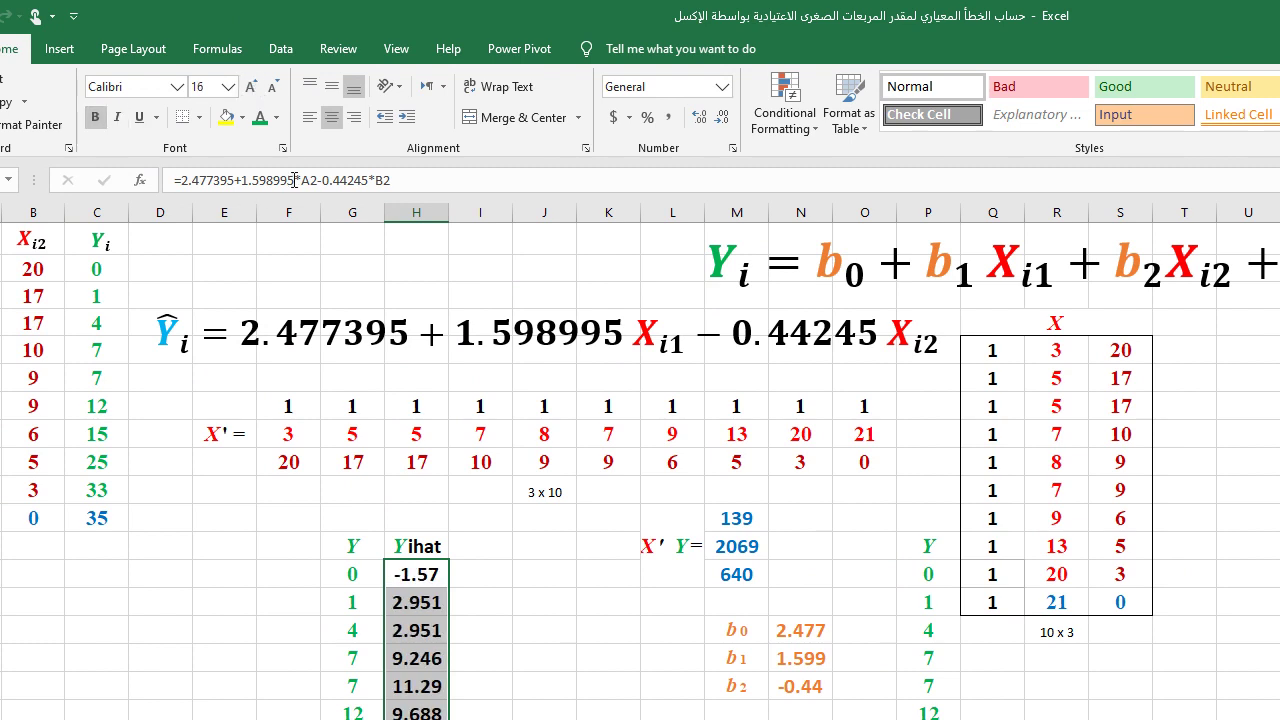
# Color the fitted values in H13:H22 dark green and set their font to Times New Roman
pyautogui.click(277, 117)
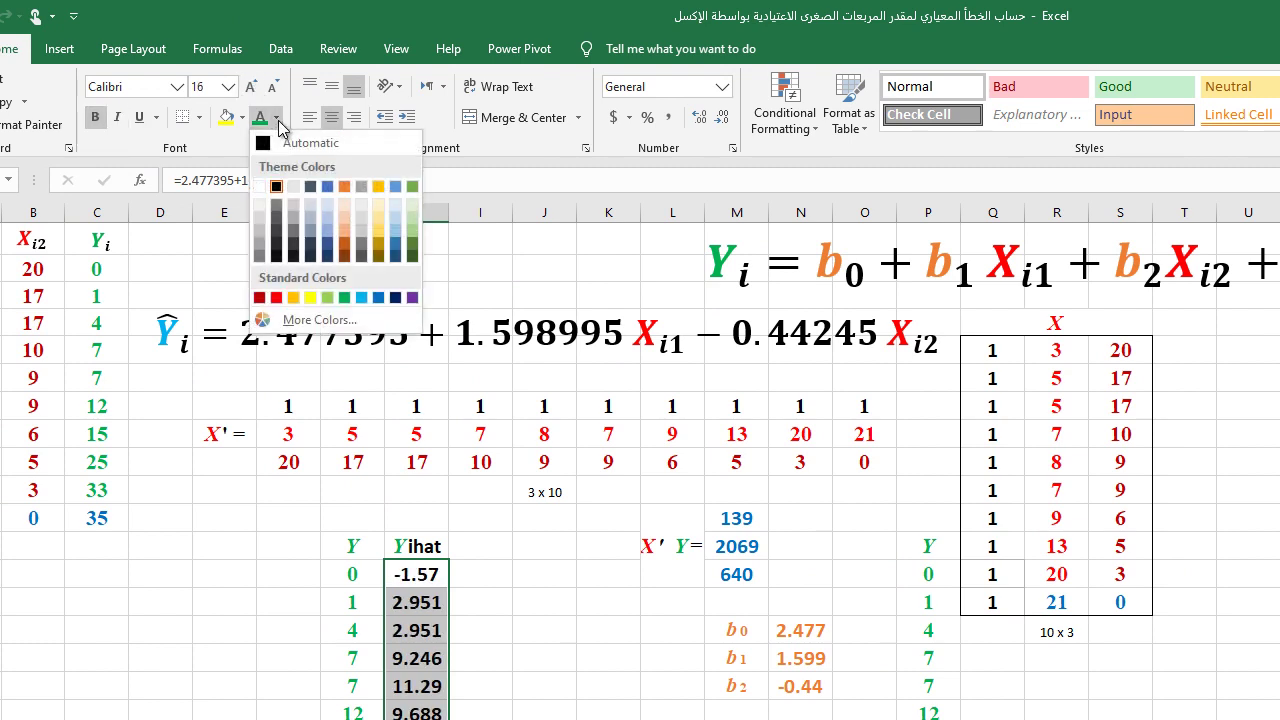
pyautogui.click(412, 257)
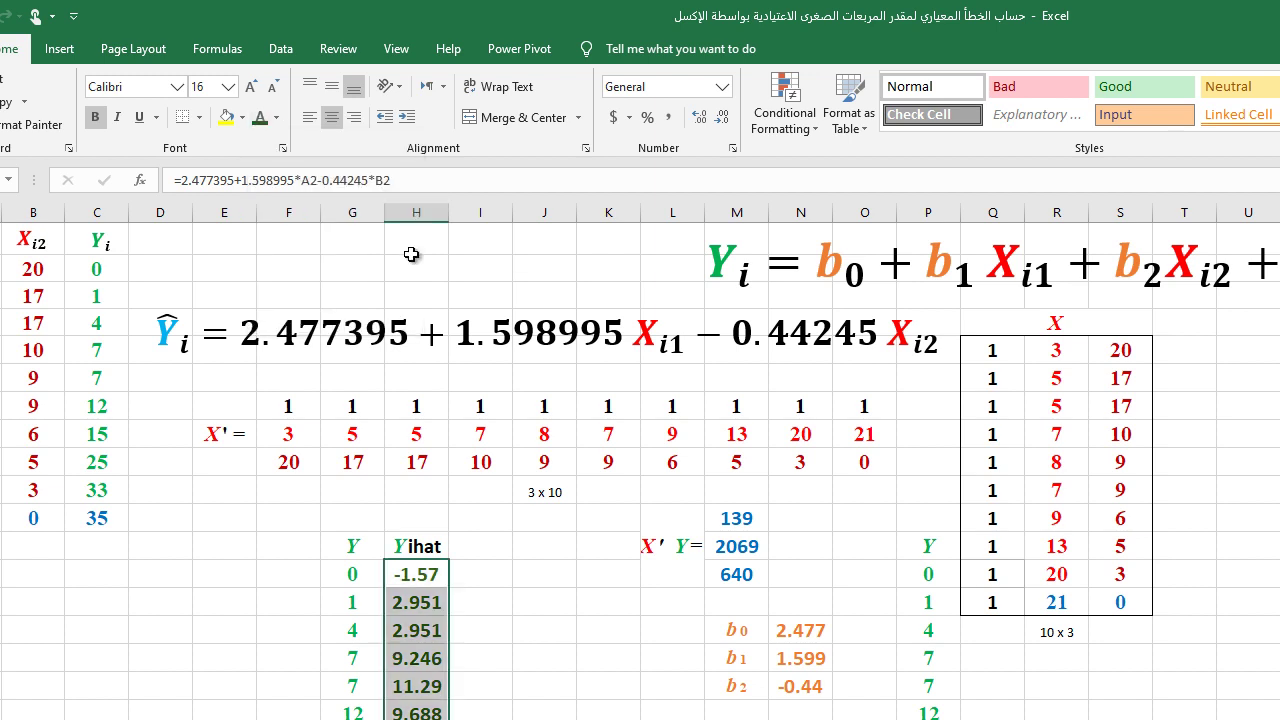
pyautogui.click(145, 82)
pyautogui.write('Times New Ro')
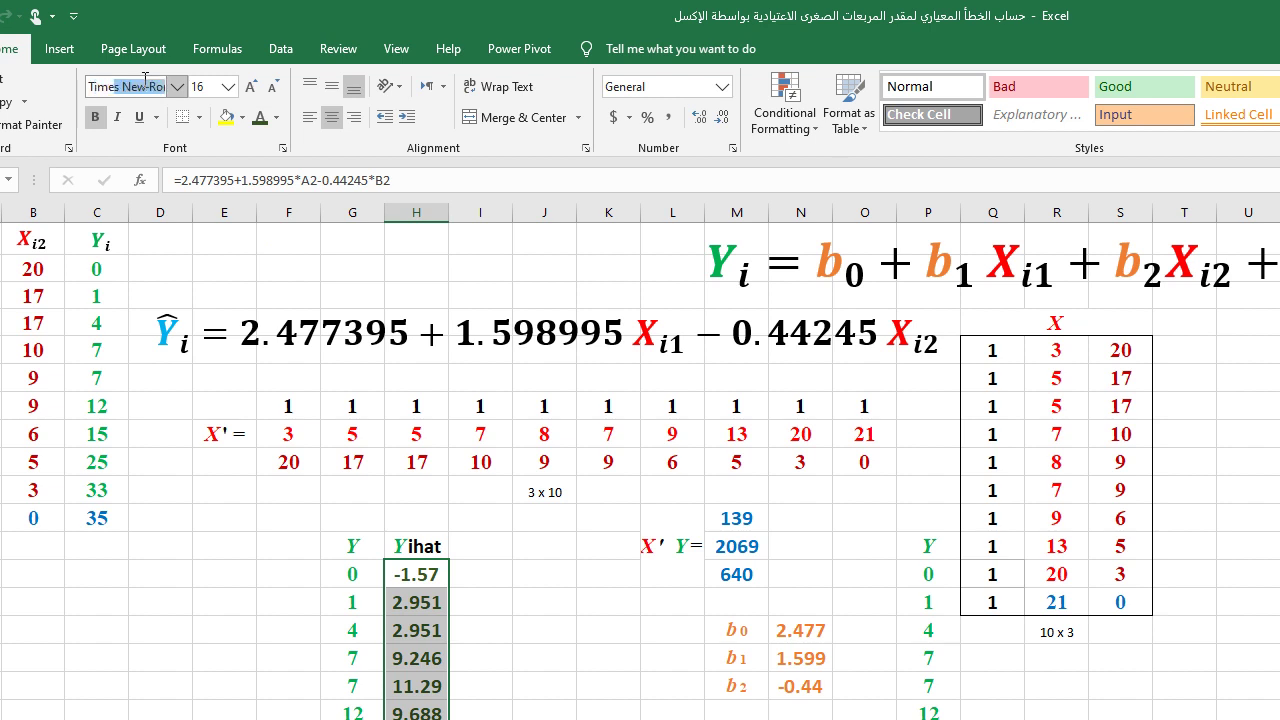
pyautogui.press('Return')
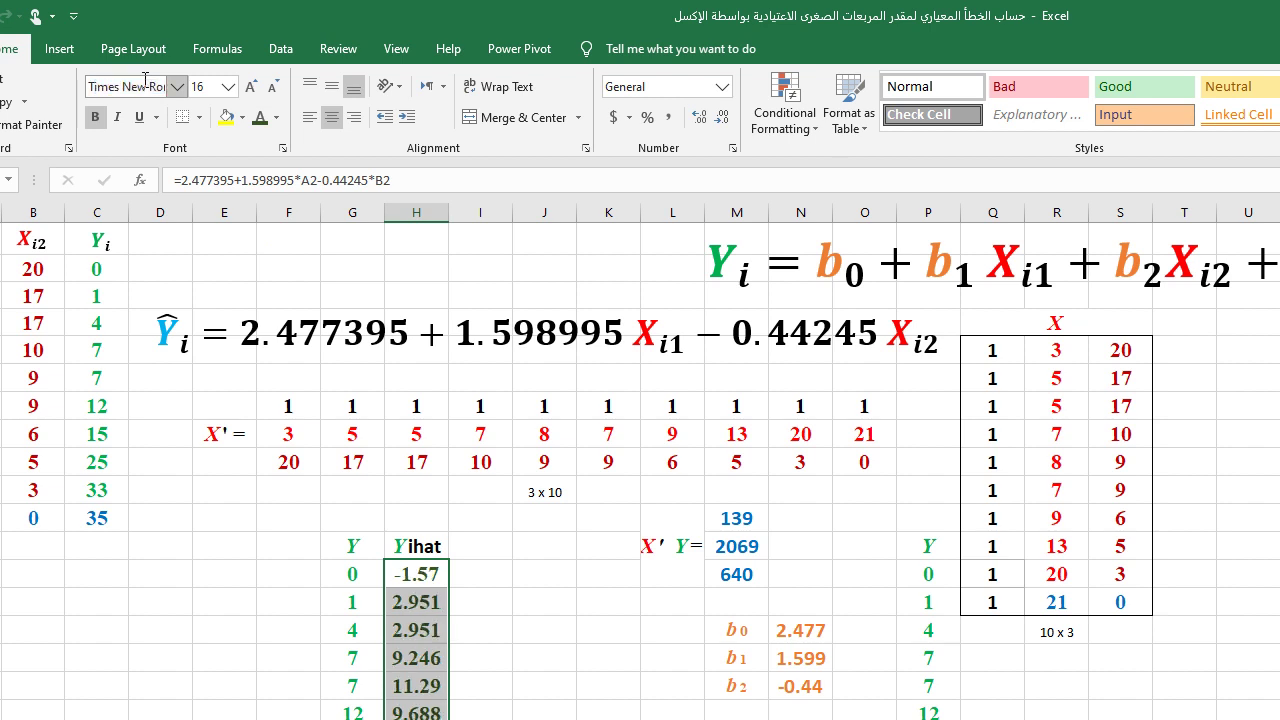
pyautogui.click(488, 708)
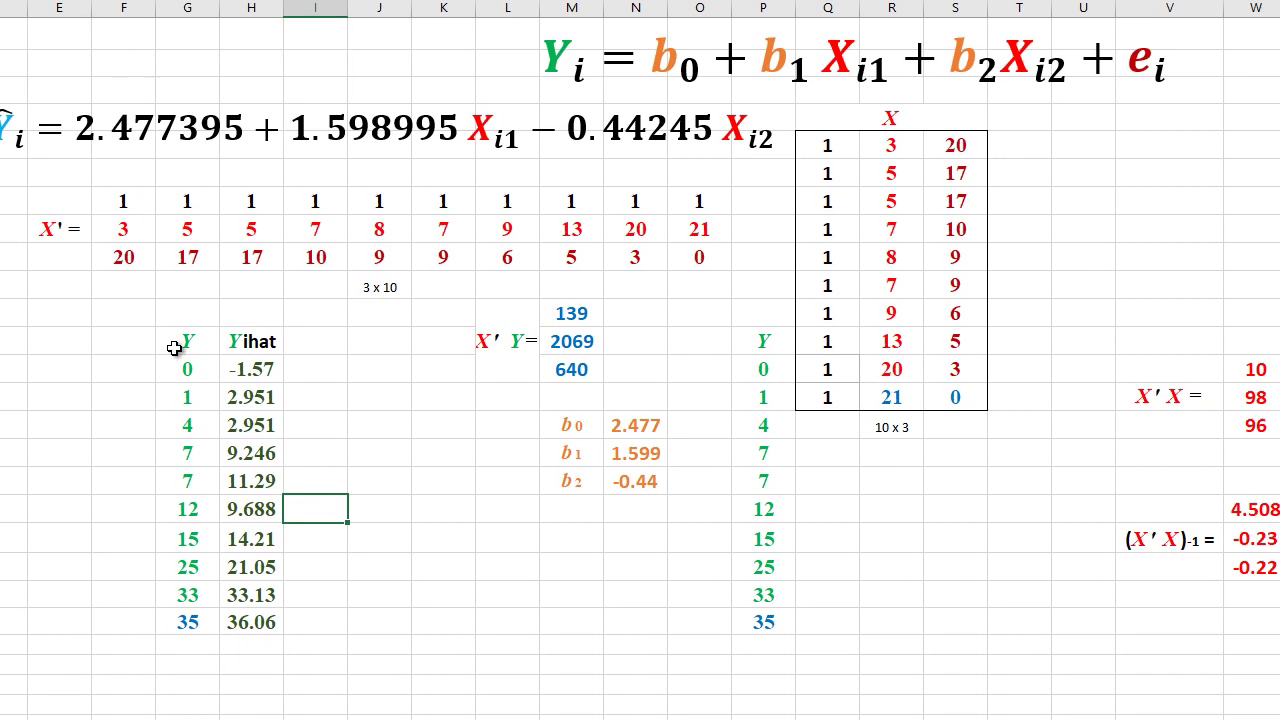
# Compare the sum of the Y column with the sum of the Yihat column
pyautogui.moveTo(352, 546); pyautogui.dragTo(326, 719)
pyautogui.moveTo(62, 460); pyautogui.dragTo(66, 486)
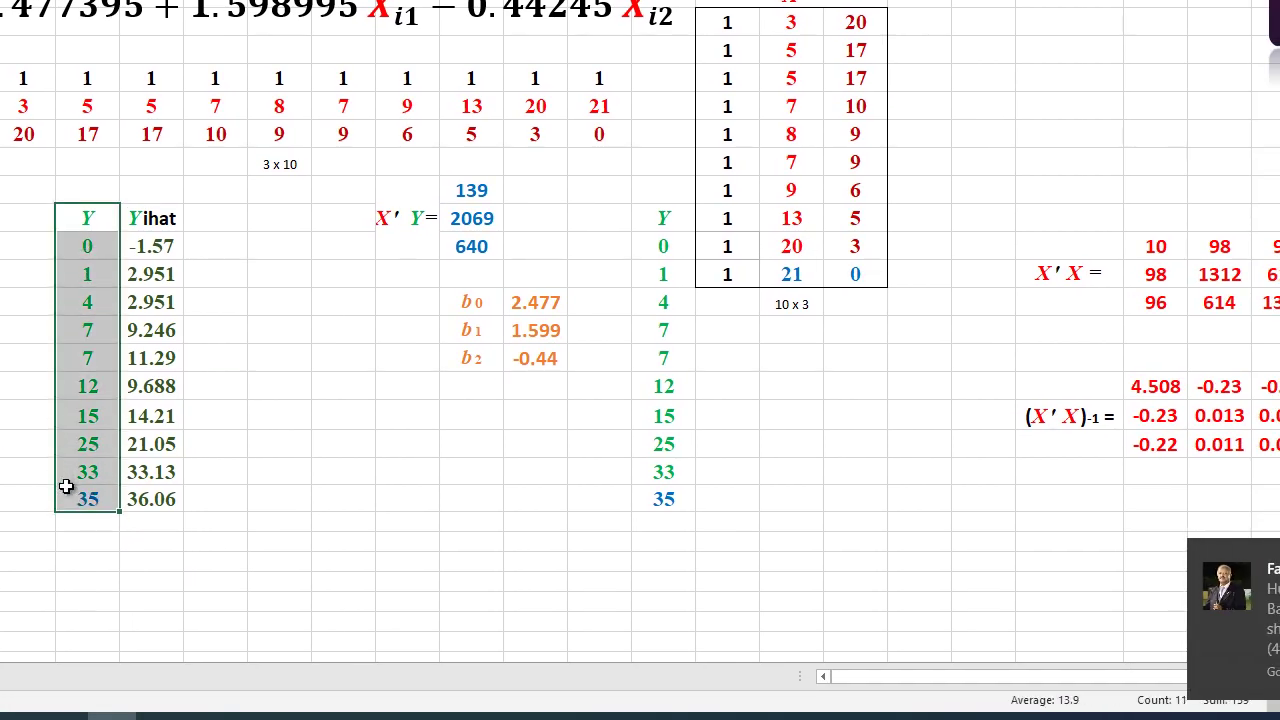
pyautogui.click(166, 228)
pyautogui.moveTo(166, 230); pyautogui.dragTo(151, 492)
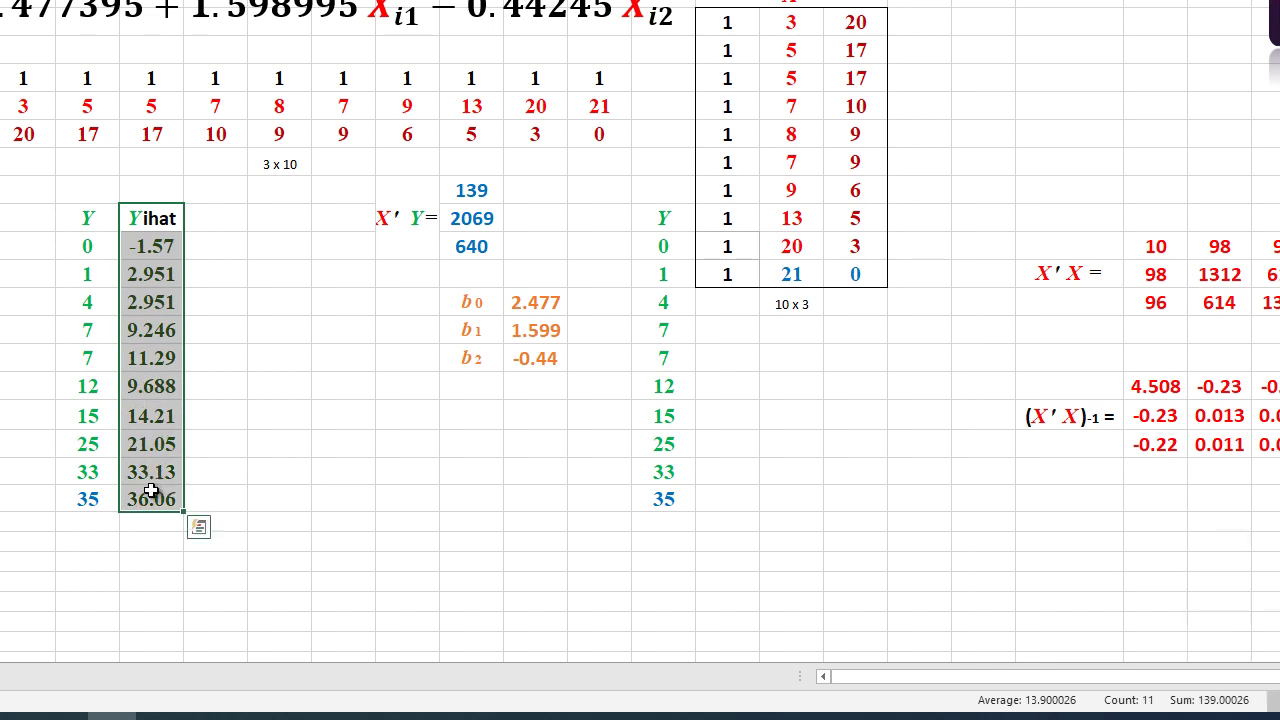
# Enter the residual header eihat in I12 and center it horizontally and vertically
pyautogui.click(222, 222)
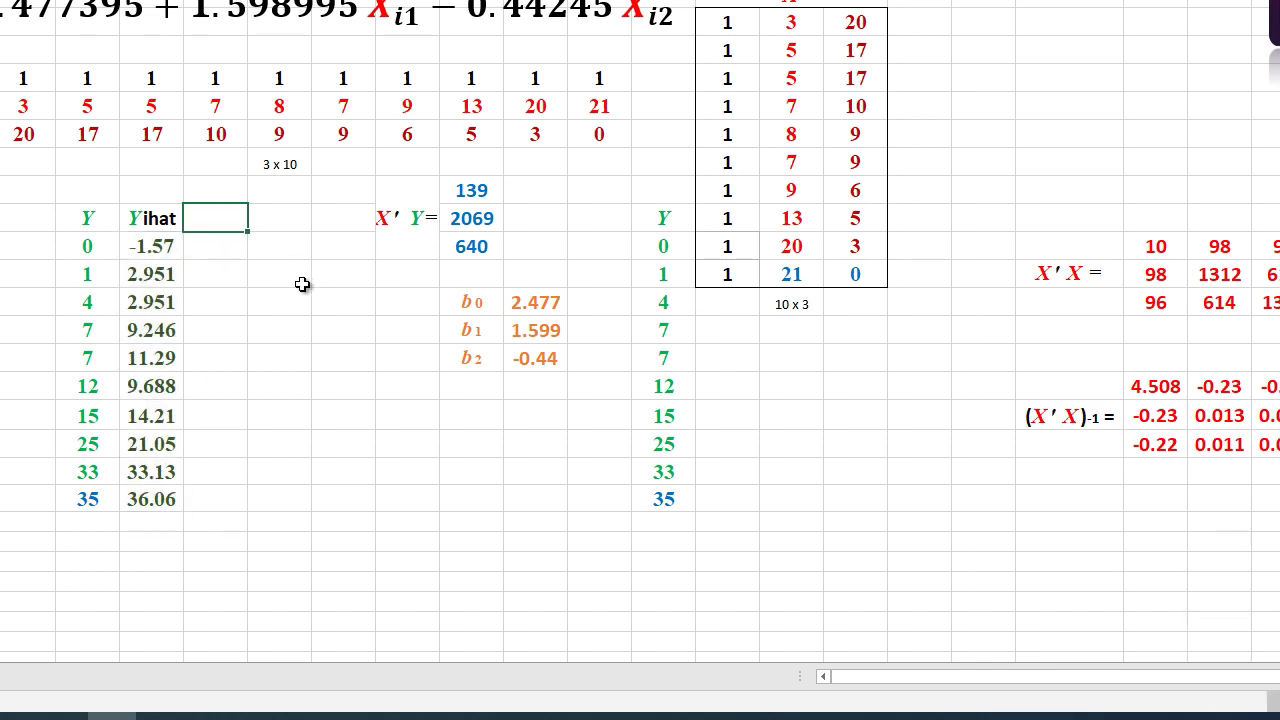
pyautogui.write('eihat')
pyautogui.click(280, 274)
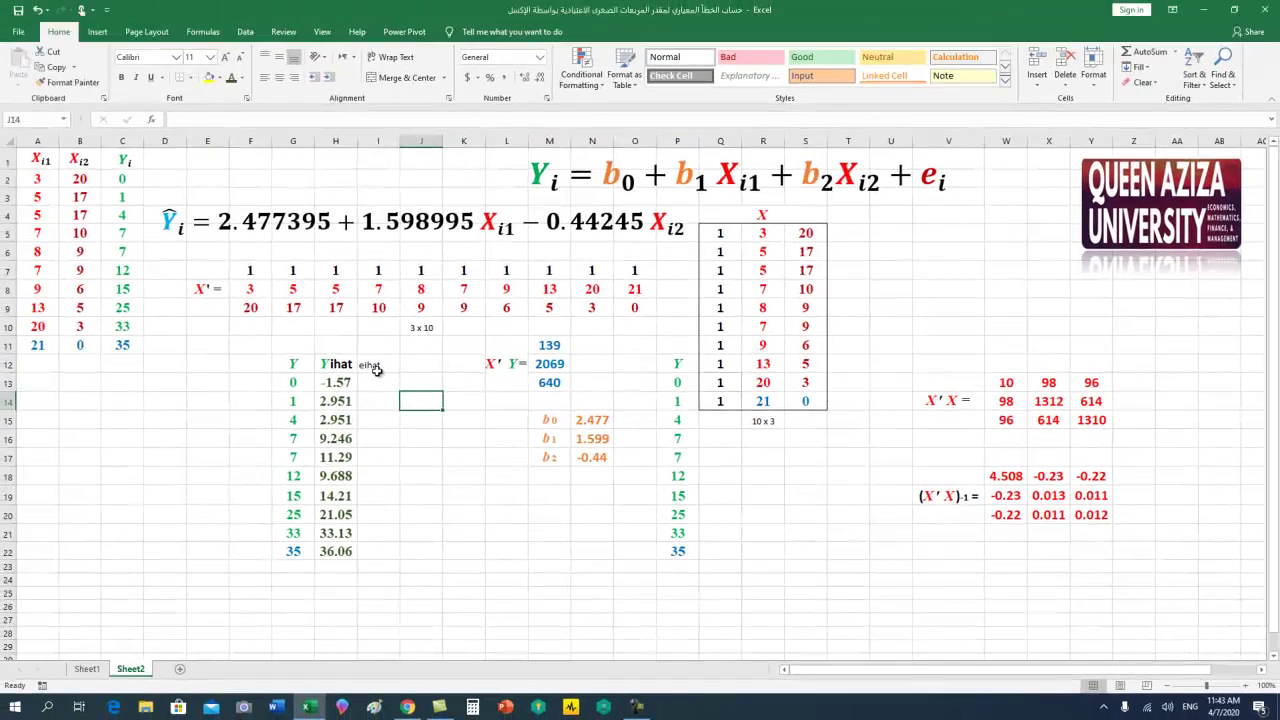
pyautogui.click(372, 369)
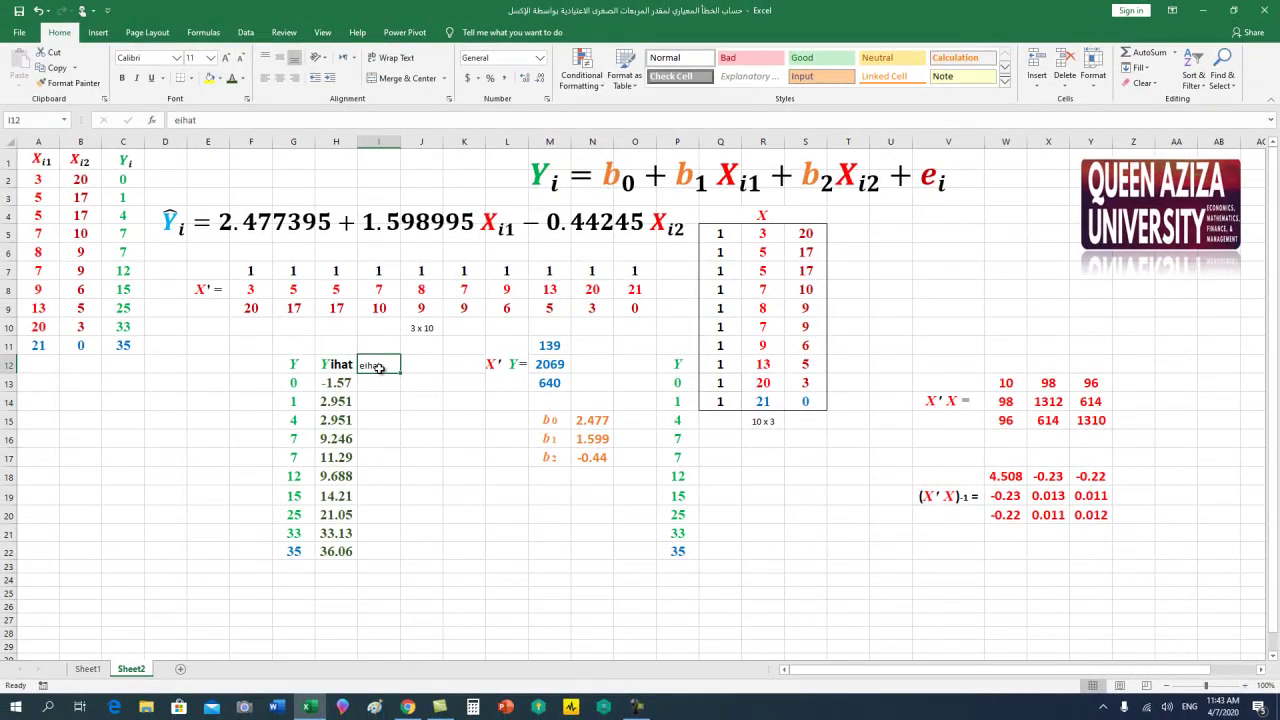
pyautogui.click(280, 78)
pyautogui.click(280, 58)
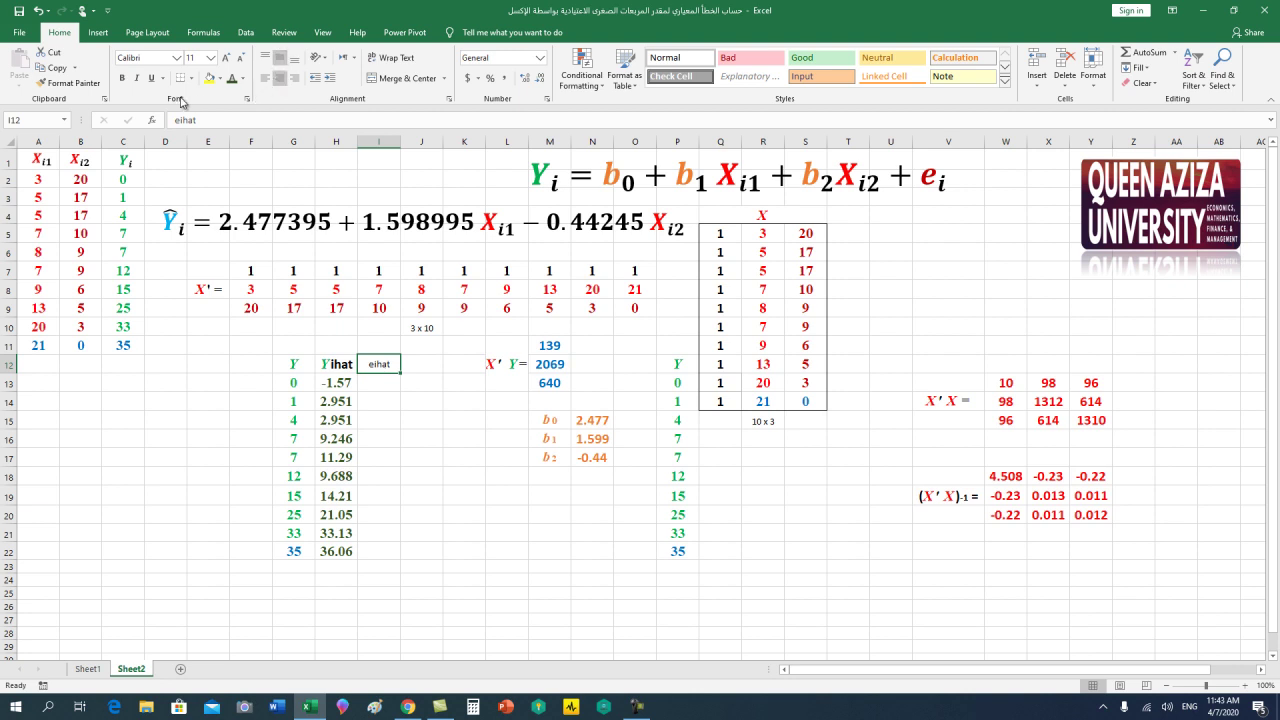
# Set the eihat header to font size 16, bold, in Times New Roman
pyautogui.click(225, 58)
pyautogui.click(225, 58)
pyautogui.click(226, 58)
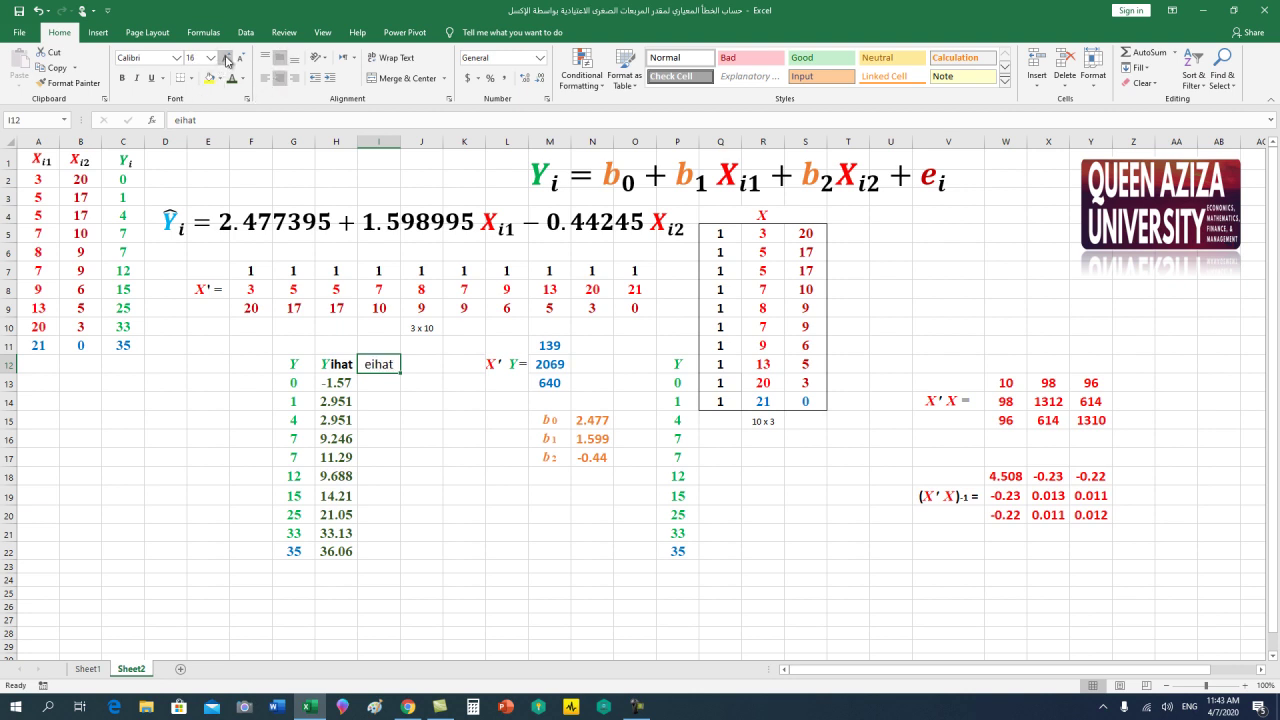
pyautogui.click(122, 78)
pyautogui.click(165, 59)
pyautogui.write('ti')
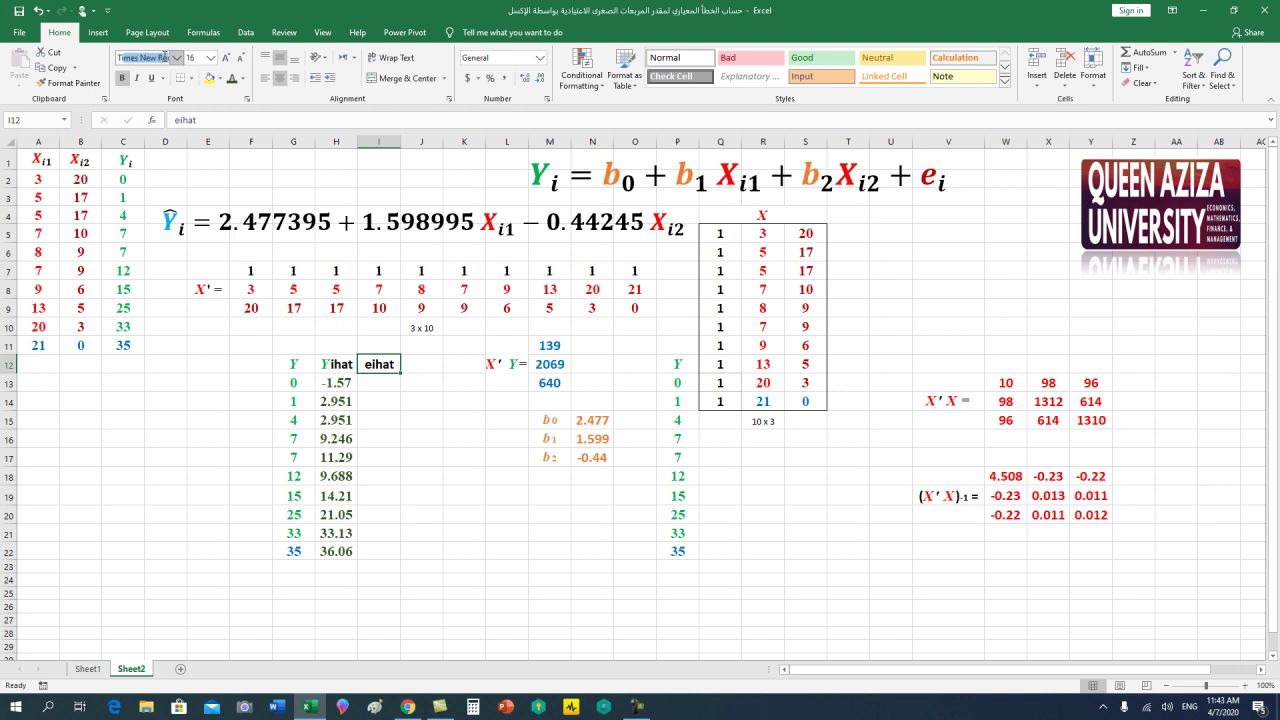
pyautogui.press('Return')
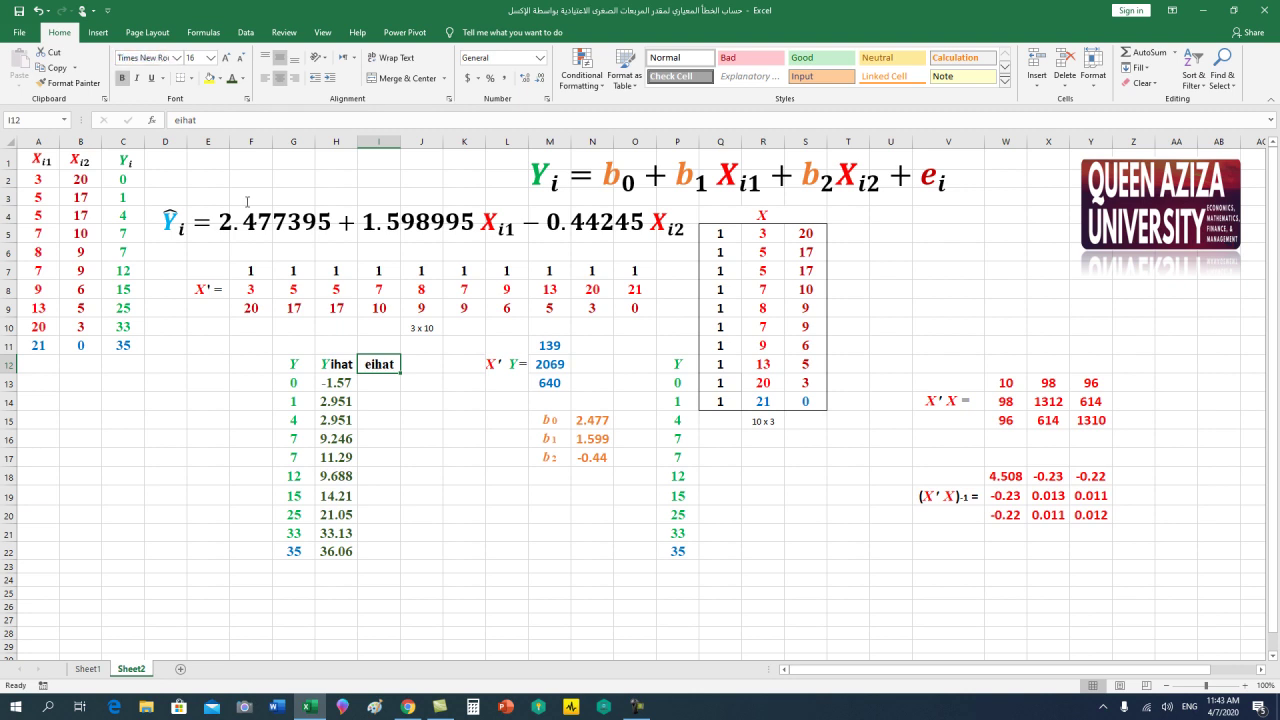
# Make only the letter e of the eihat header italic and dark red
pyautogui.click(230, 124)
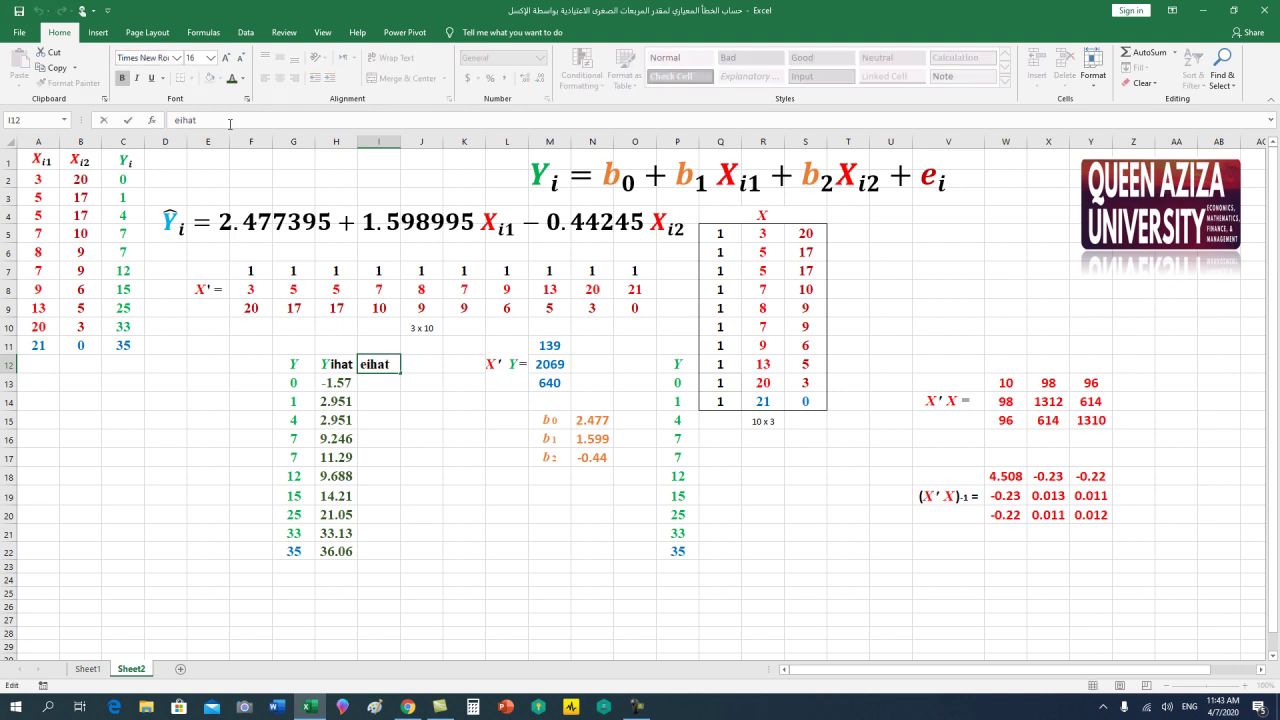
pyautogui.hotkey('shift', 'Left')
pyautogui.hotkey('ctrl', 'i')
pyautogui.click(242, 78)
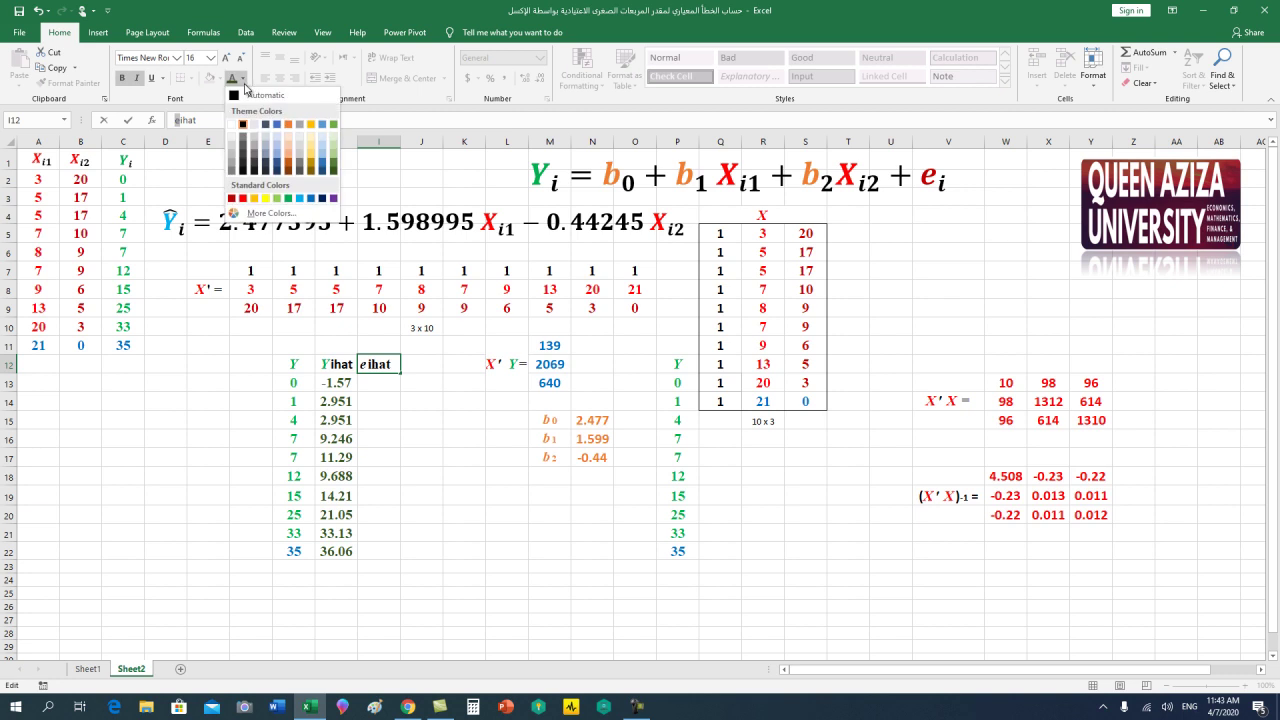
pyautogui.click(232, 200)
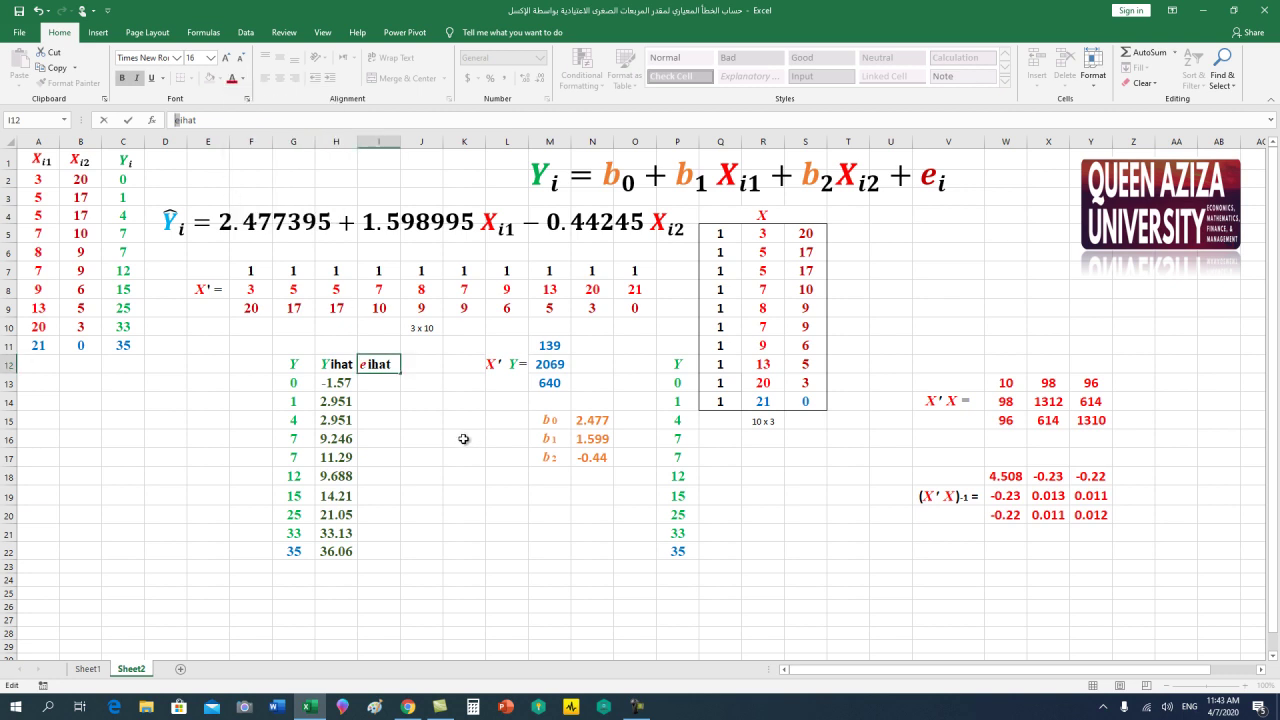
pyautogui.click(372, 382)
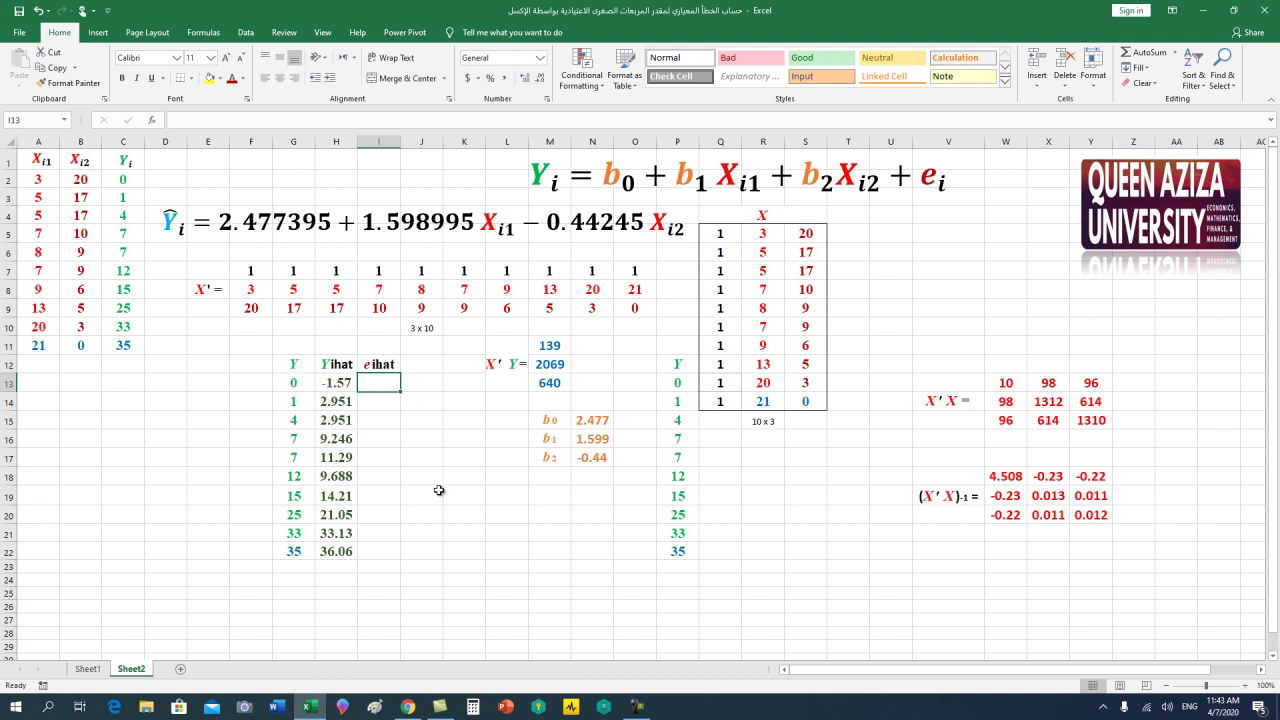
pyautogui.write('=')
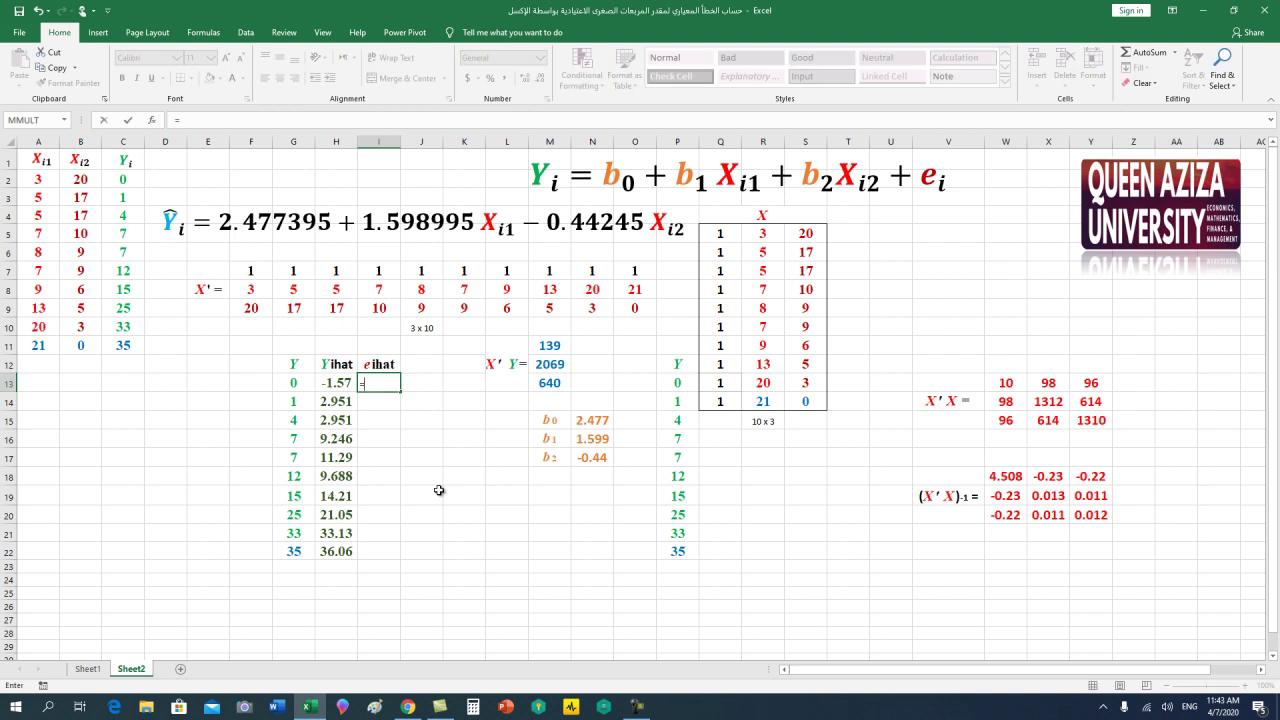
pyautogui.press('BackSpace')
pyautogui.press('Return')
# Enter the residual formula =G13-H13 in I13
pyautogui.click(373, 388)
pyautogui.write('=')
pyautogui.write('g13')
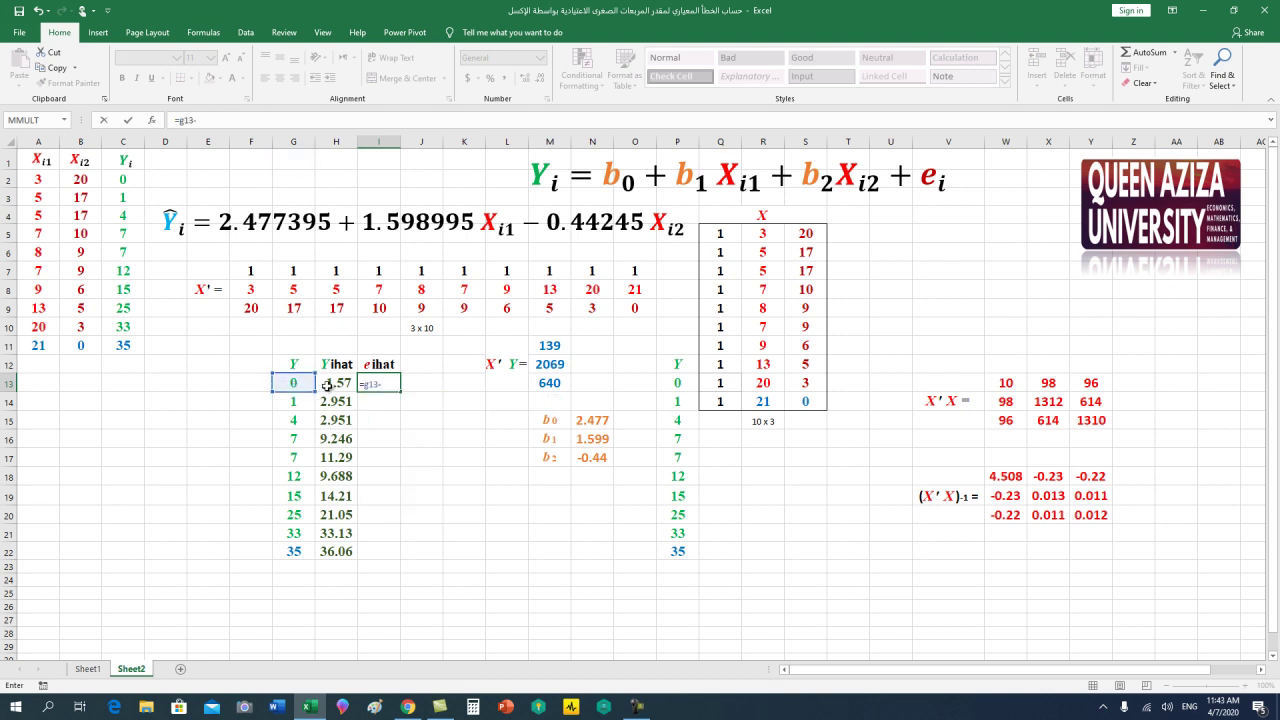
pyautogui.write('-h13')
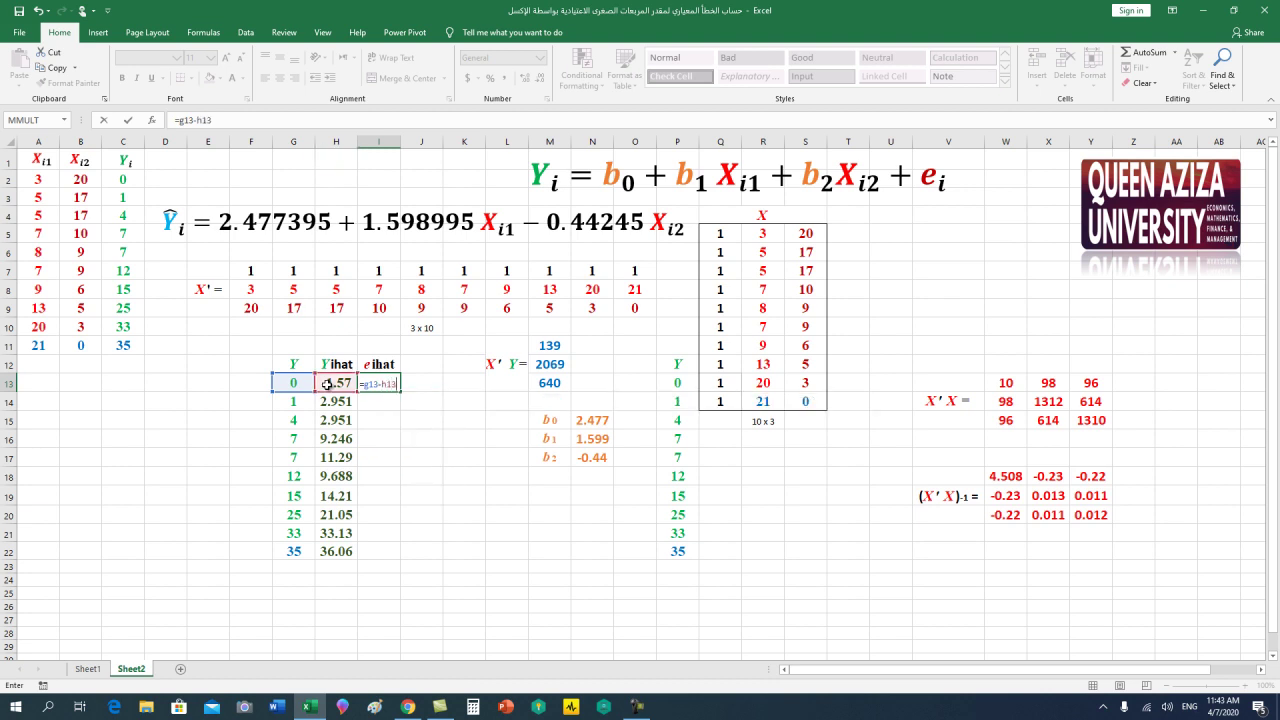
pyautogui.press('Return')
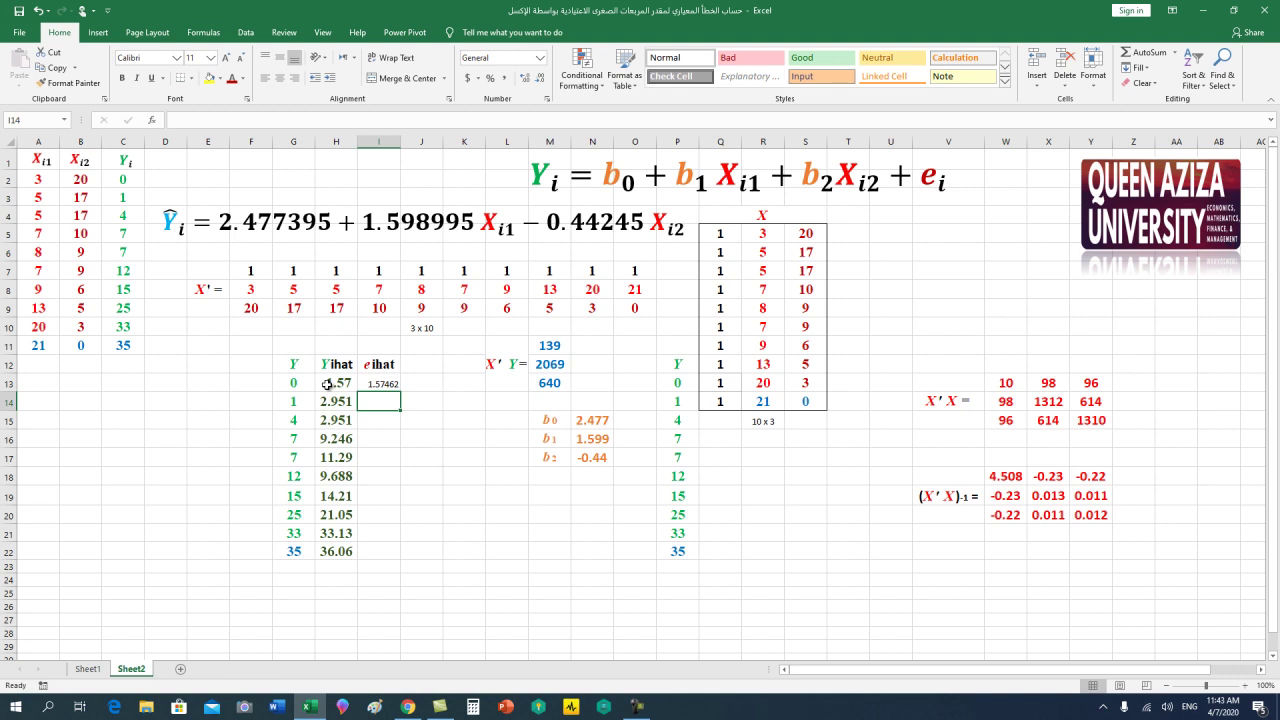
# Copy the residual formula from I13 down to I14:I22
pyautogui.click(383, 383)
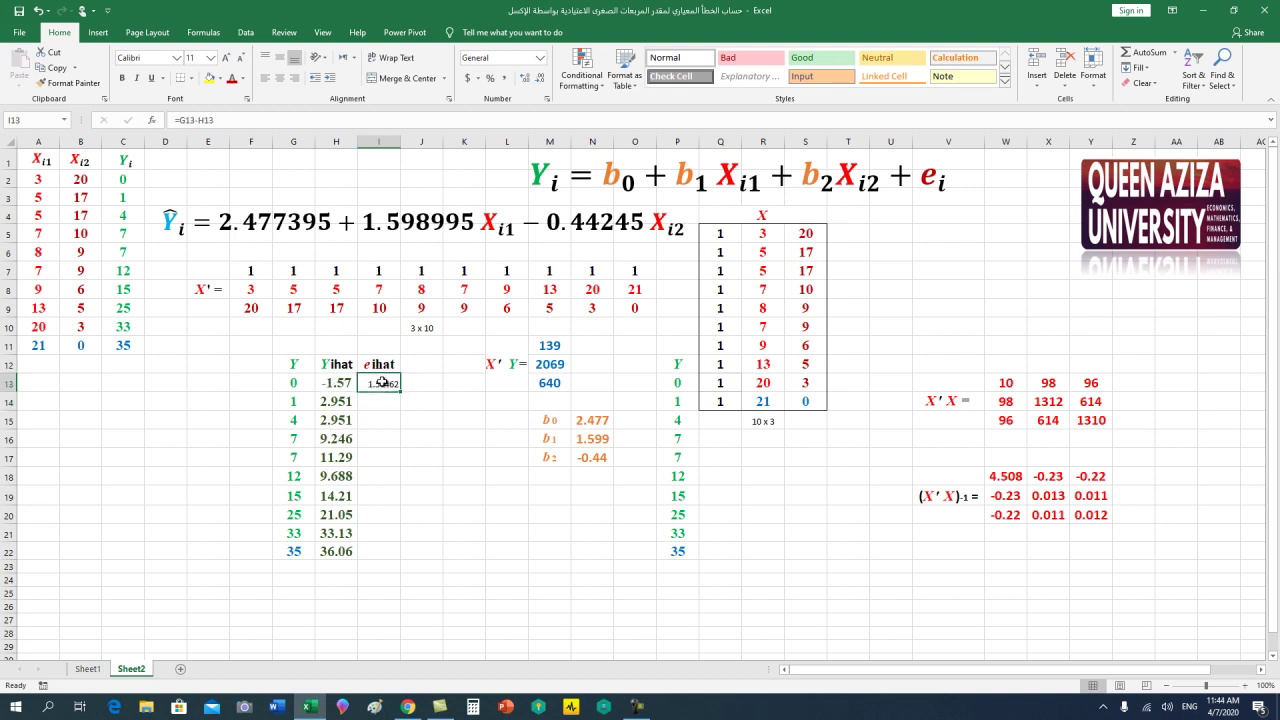
pyautogui.hotkey('ctrl', 'c')
pyautogui.press('Down')
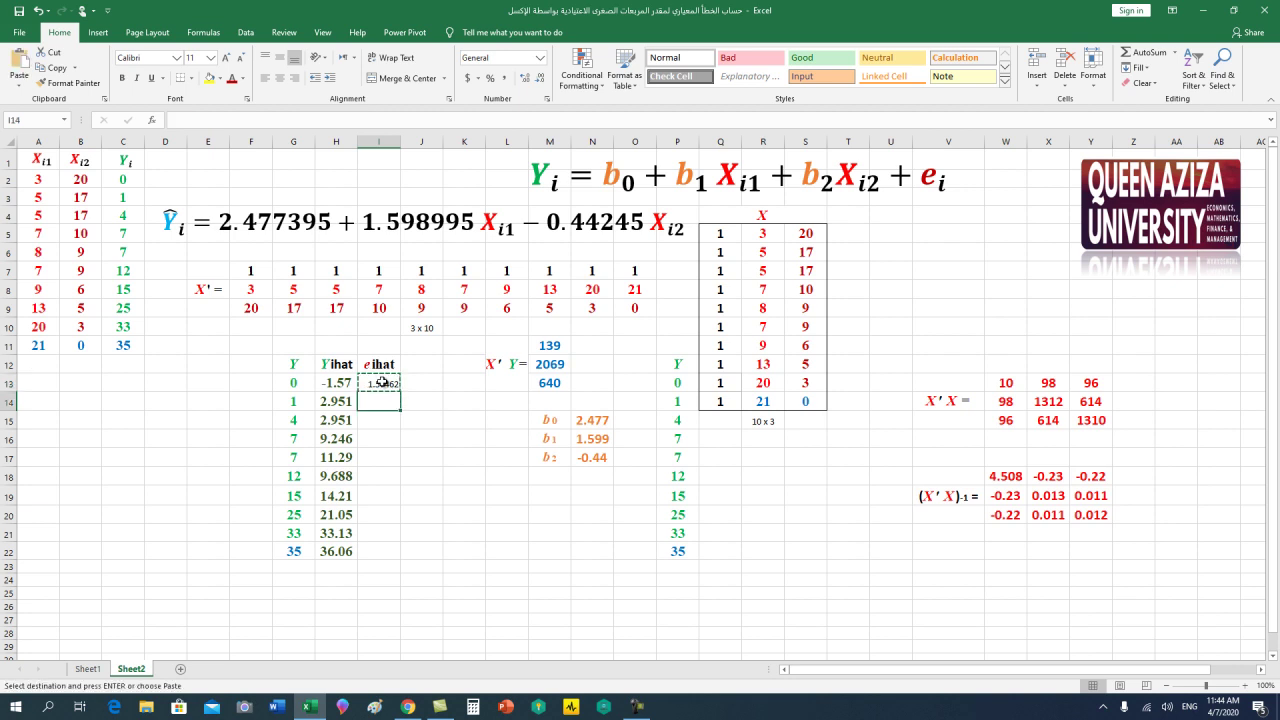
pyautogui.hotkey('shift', 'Down')
pyautogui.hotkey('shift', 'Down')
pyautogui.hotkey('shift', 'Down')
pyautogui.hotkey('shift', 'Down')
pyautogui.hotkey('shift', 'Down')
pyautogui.hotkey('shift', 'Down')
pyautogui.hotkey('shift', 'Down')
pyautogui.hotkey('shift', 'Down')
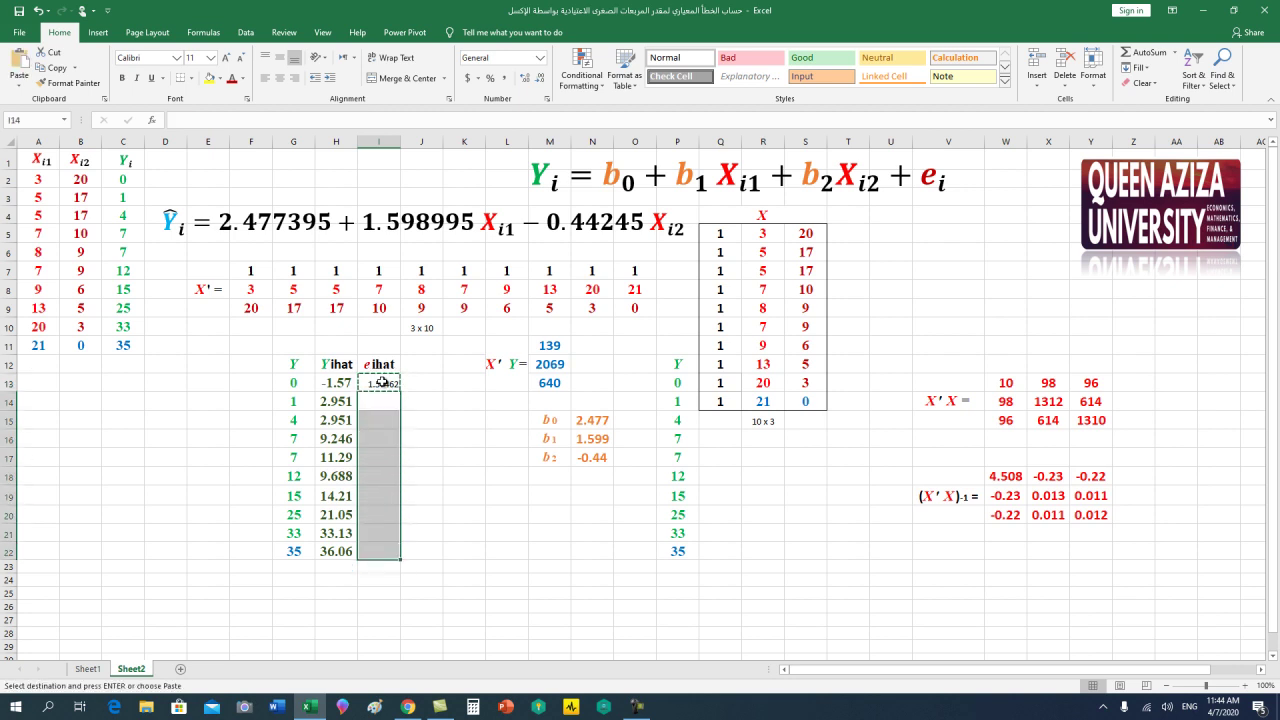
pyautogui.press('Return')
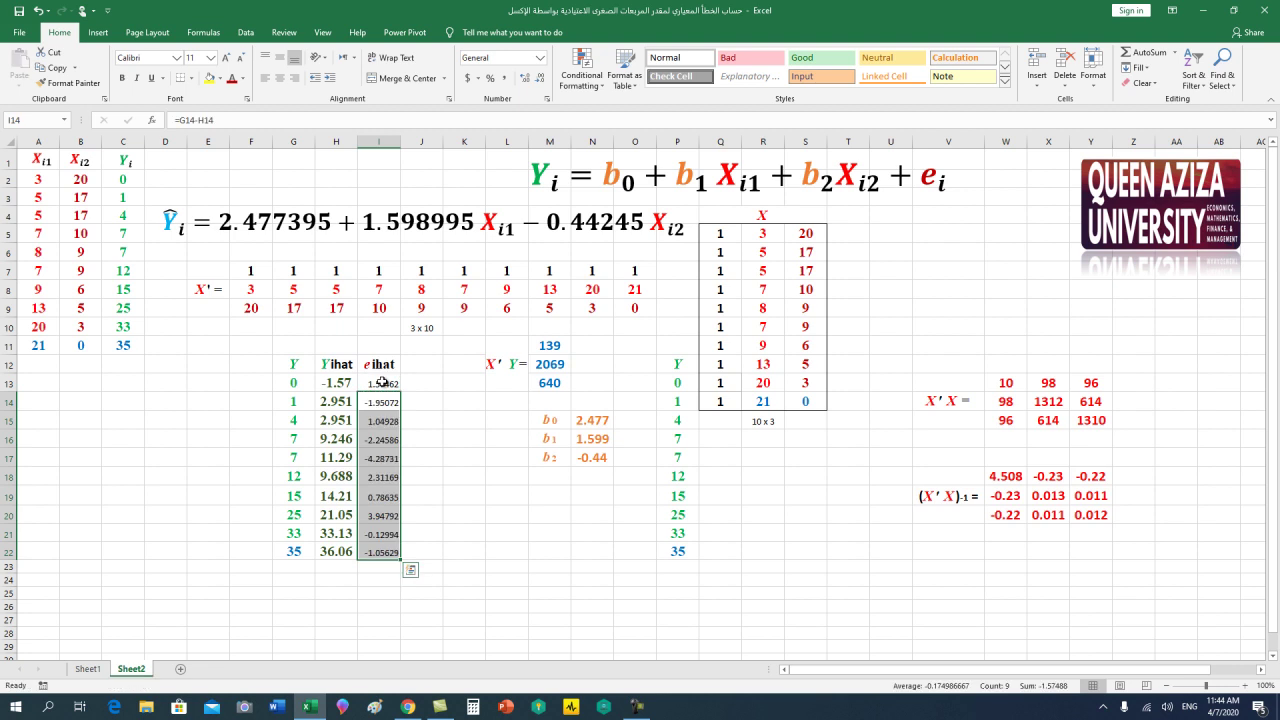
pyautogui.click(477, 521)
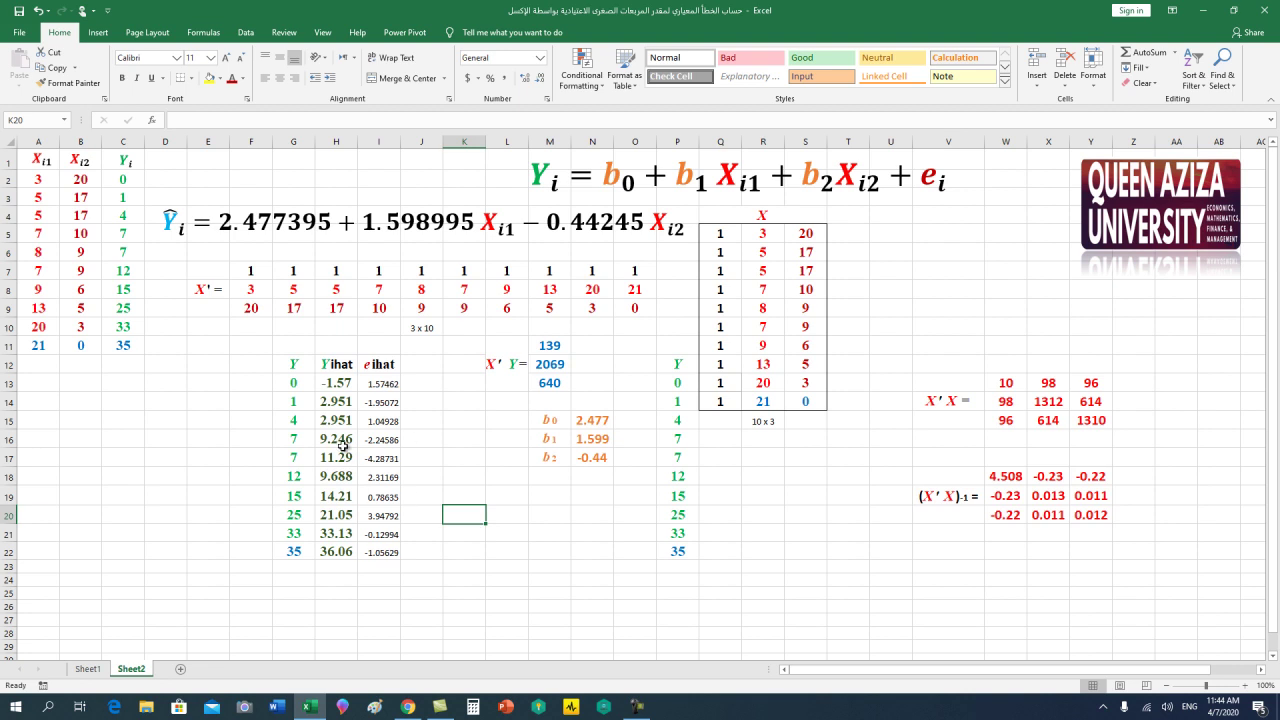
# Sum the residuals I13:I22 in cell I24 with the SUM function
pyautogui.click(383, 578)
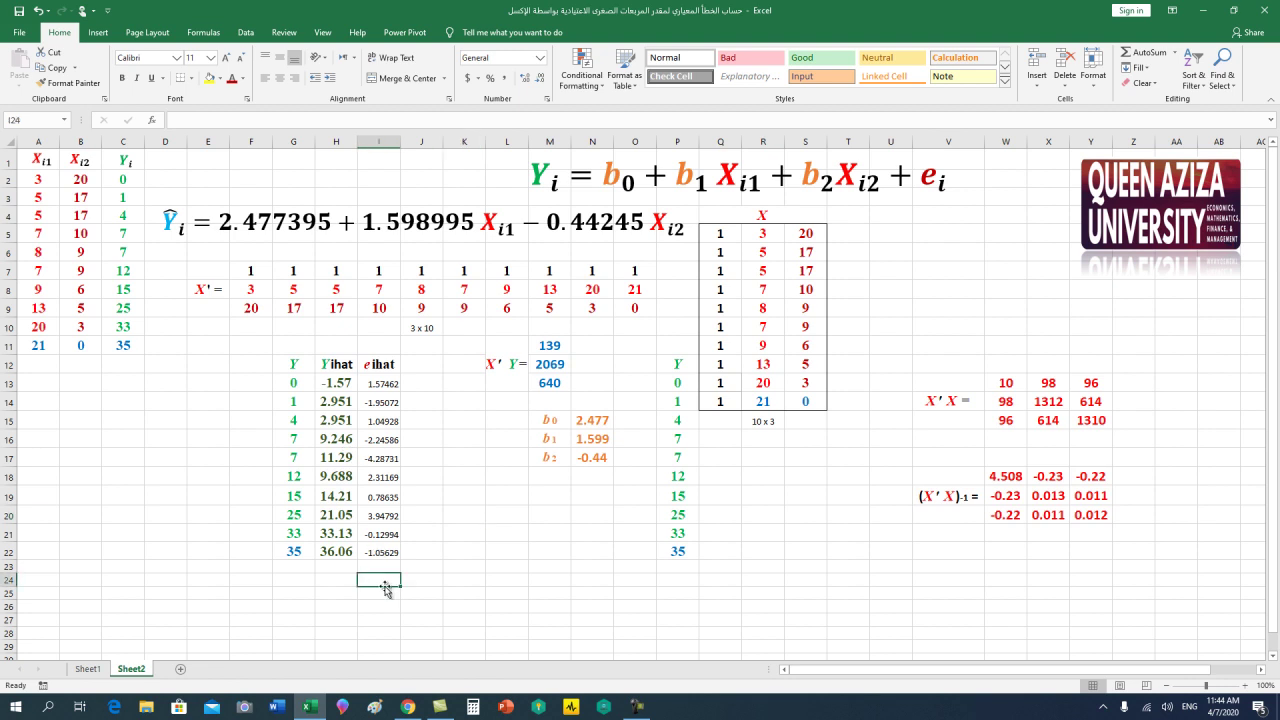
pyautogui.write('=sum')
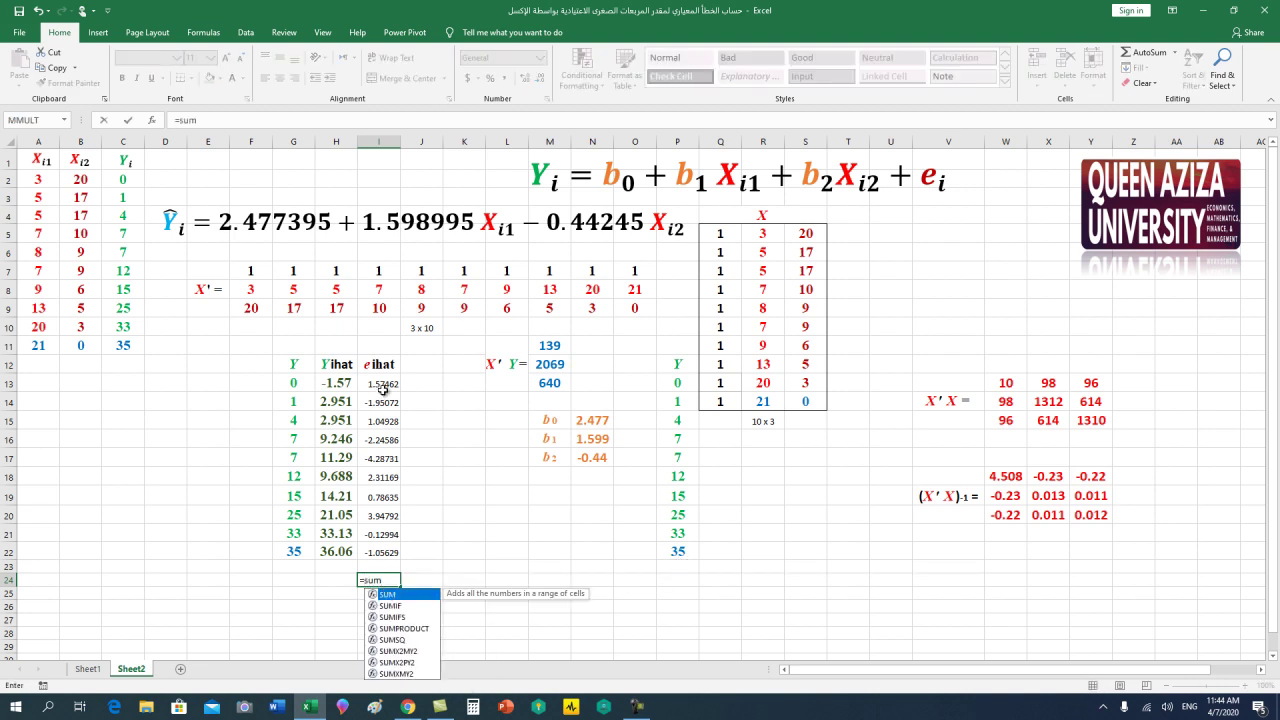
pyautogui.write('(')
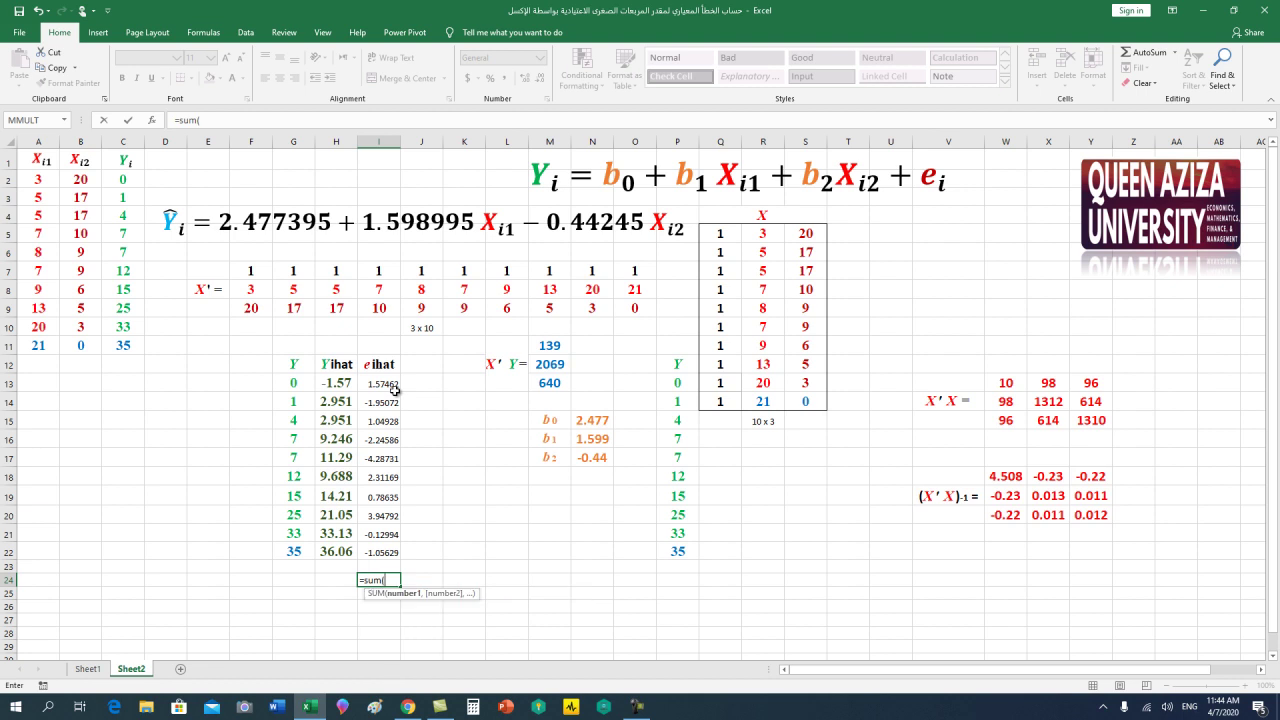
pyautogui.moveTo(395, 386); pyautogui.dragTo(388, 550)
pyautogui.write(')')
pyautogui.press('Return')
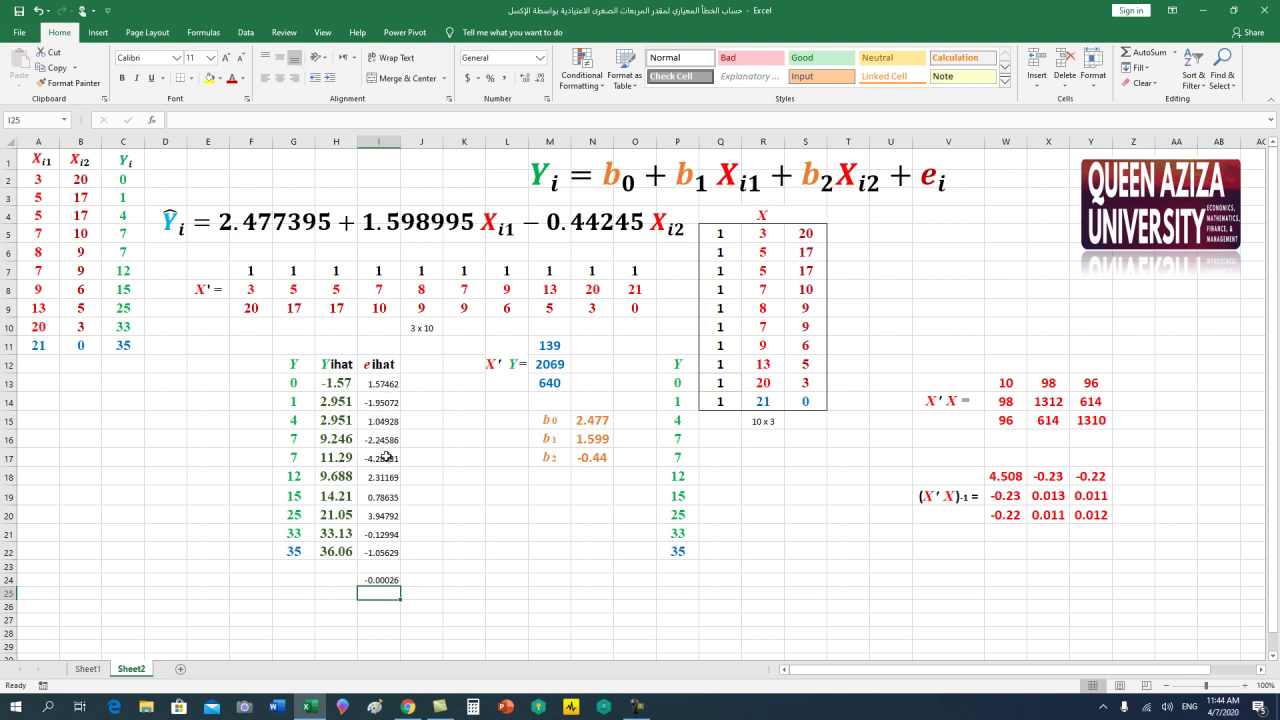
# Enter the squared-residual header eihat^2 in J12 and center it horizontally and vertically
pyautogui.click(419, 365)
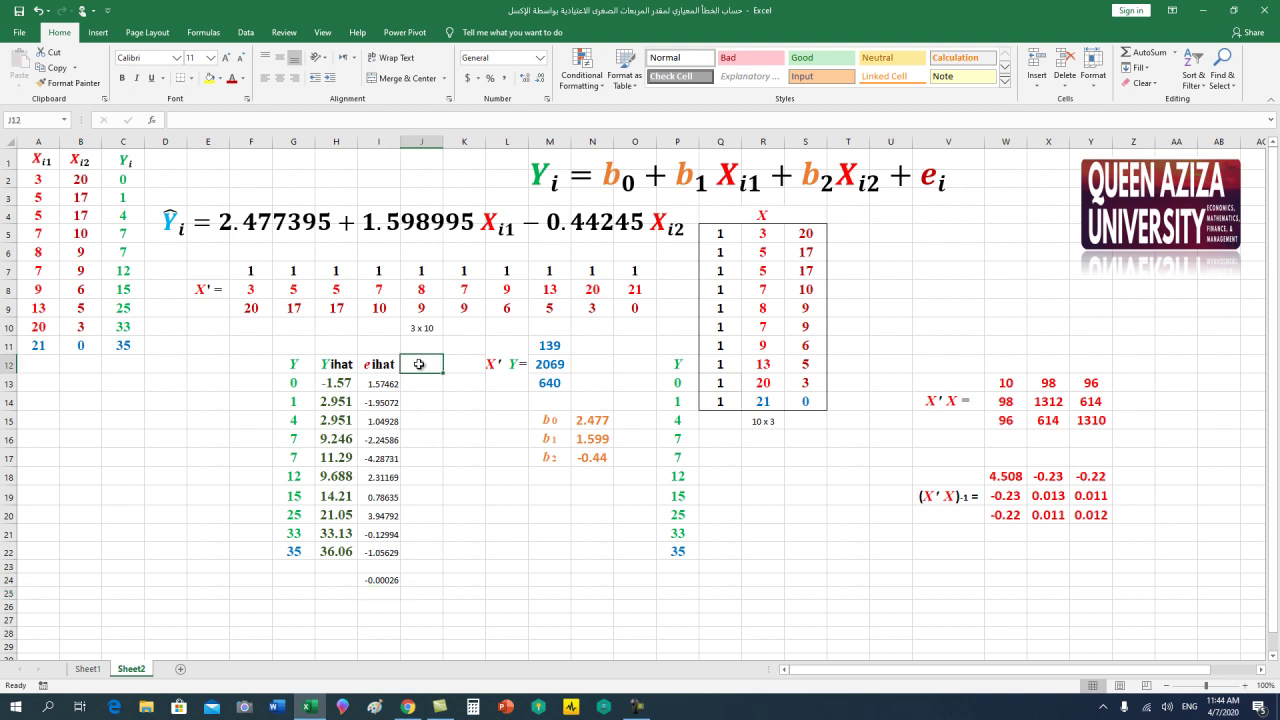
pyautogui.write('eihat^2')
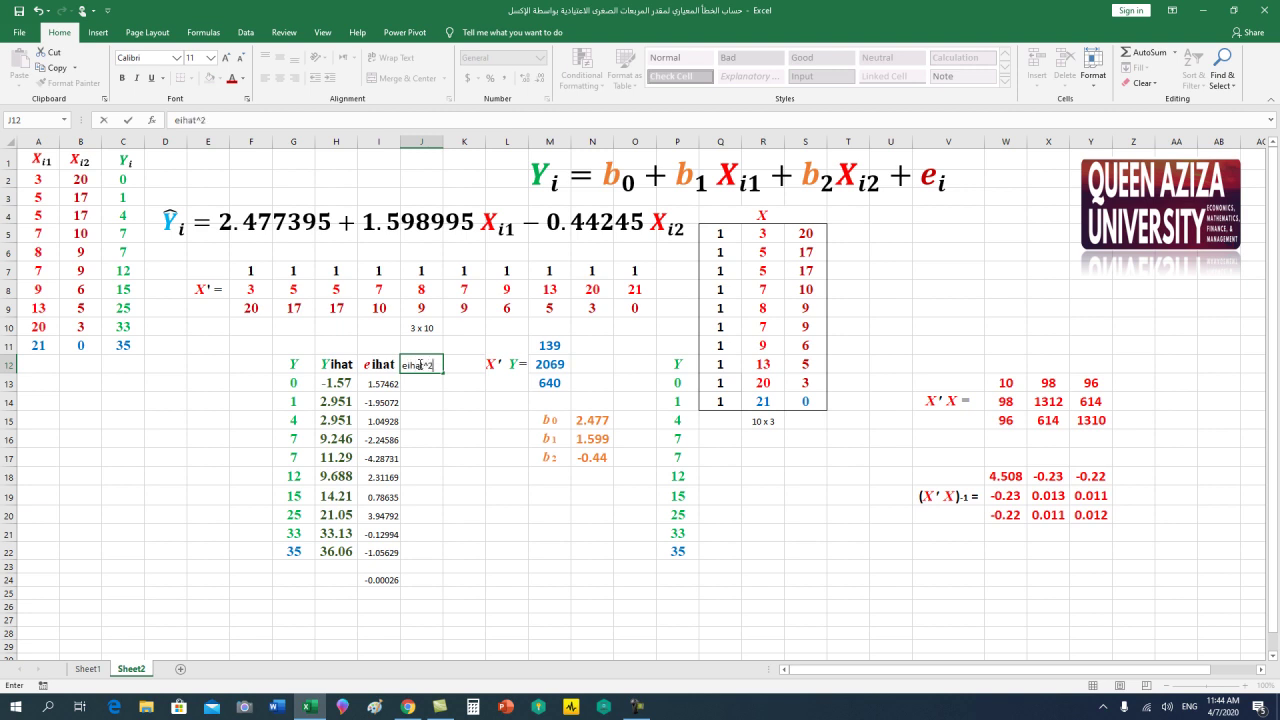
pyautogui.hotkey('ctrl', 'Return')
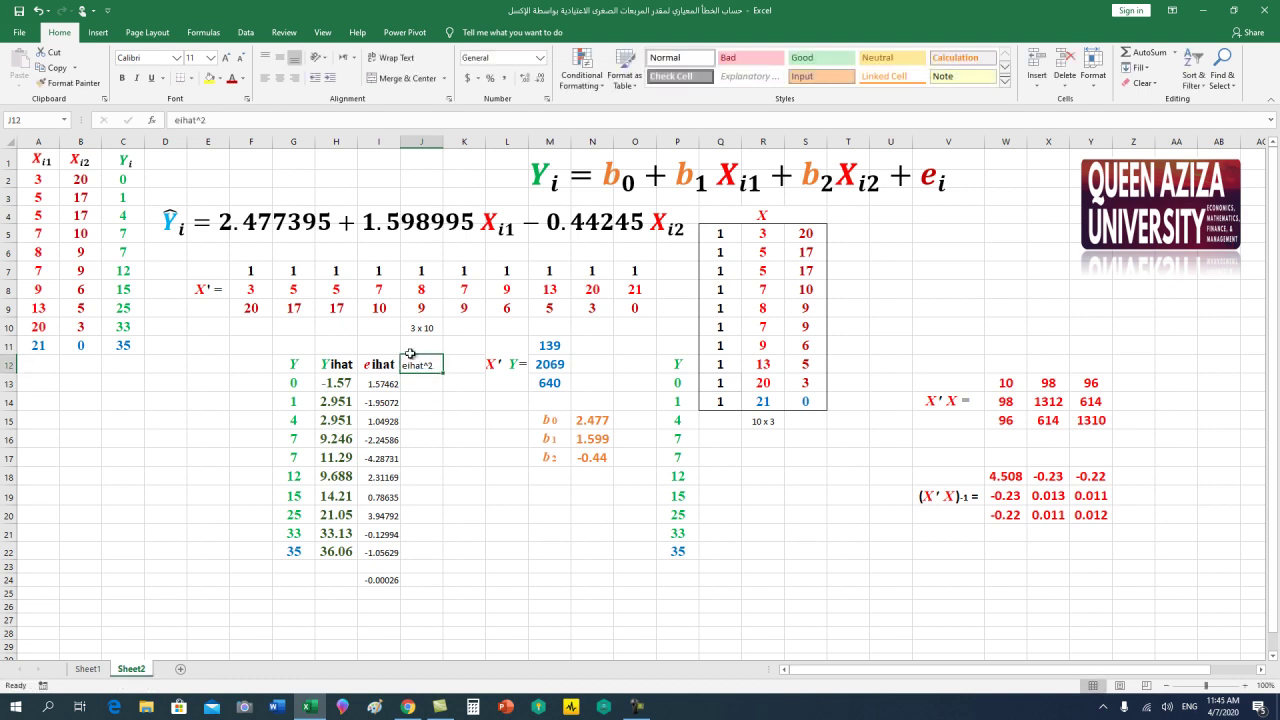
pyautogui.click(280, 77)
pyautogui.click(280, 57)
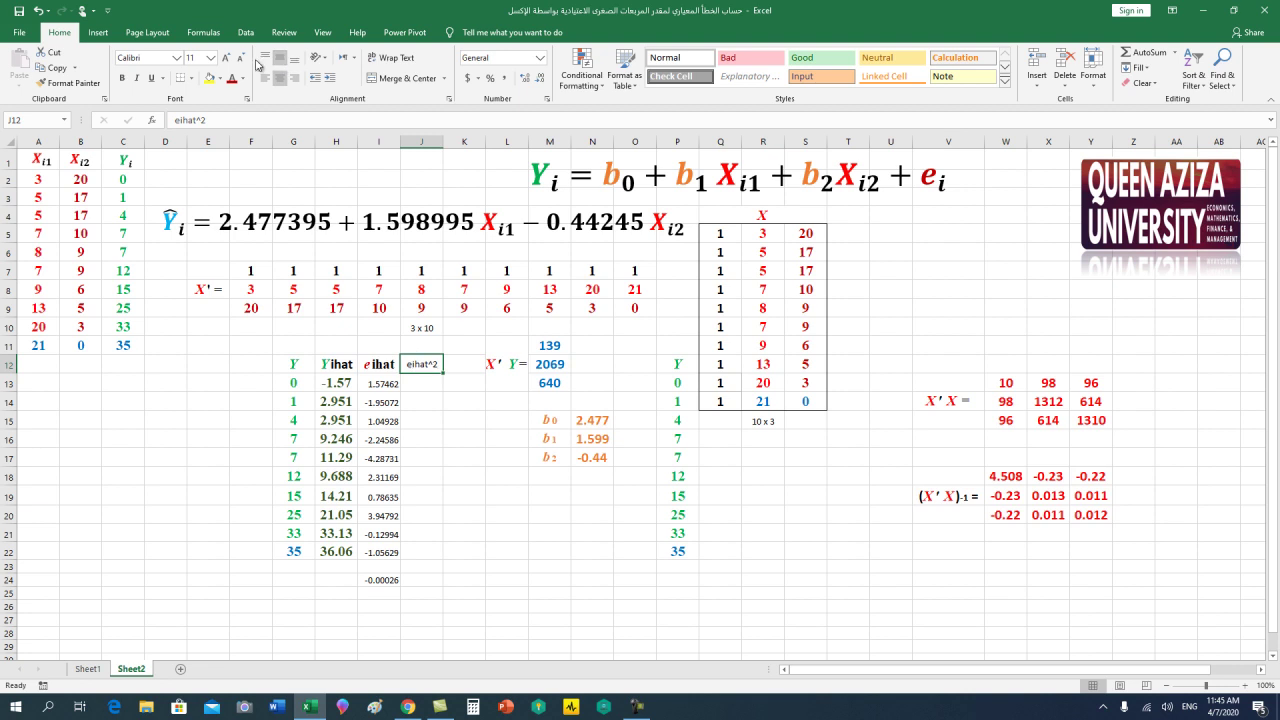
# Format the eihat^2 header in J12 as bold Times New Roman at size 16
pyautogui.click(238, 62)
pyautogui.click(238, 62)
pyautogui.click(238, 62)
pyautogui.click(122, 78)
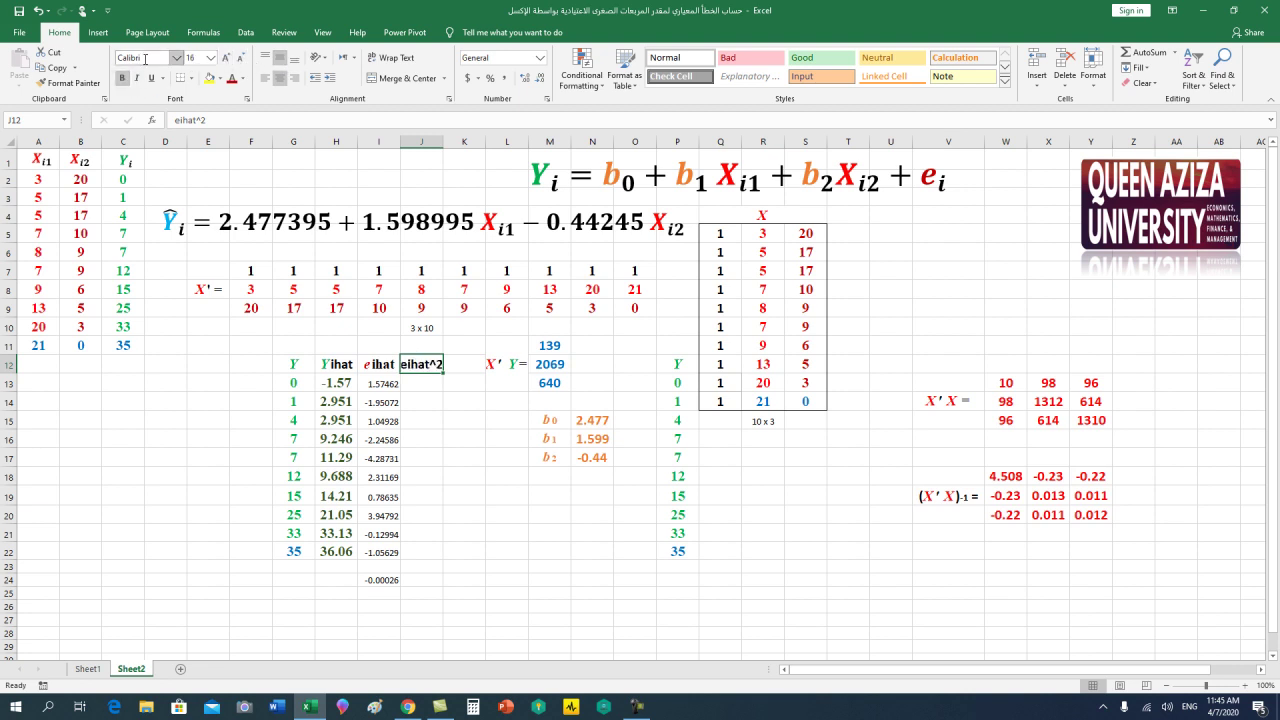
pyautogui.click(146, 56)
pyautogui.write('Times New Roman')
pyautogui.press('Return')
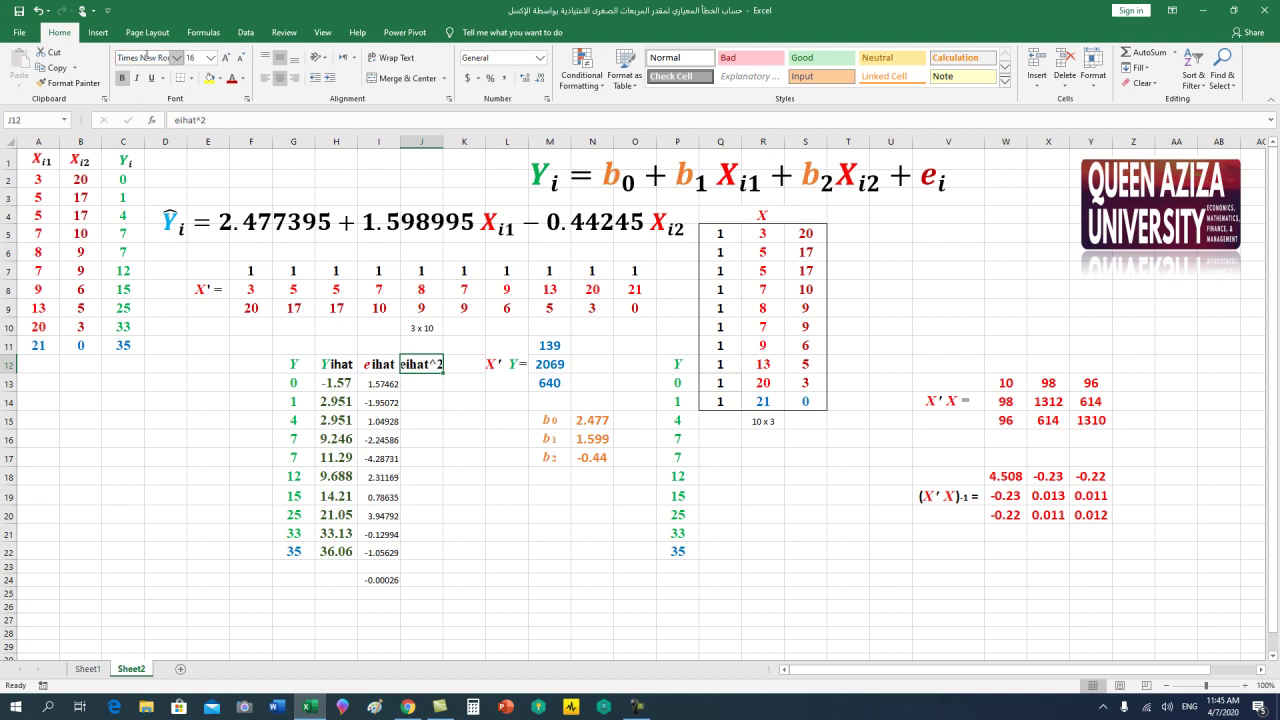
# Make the leading letter e of the eihat^2 header in J12 italic and red
pyautogui.click(211, 120)
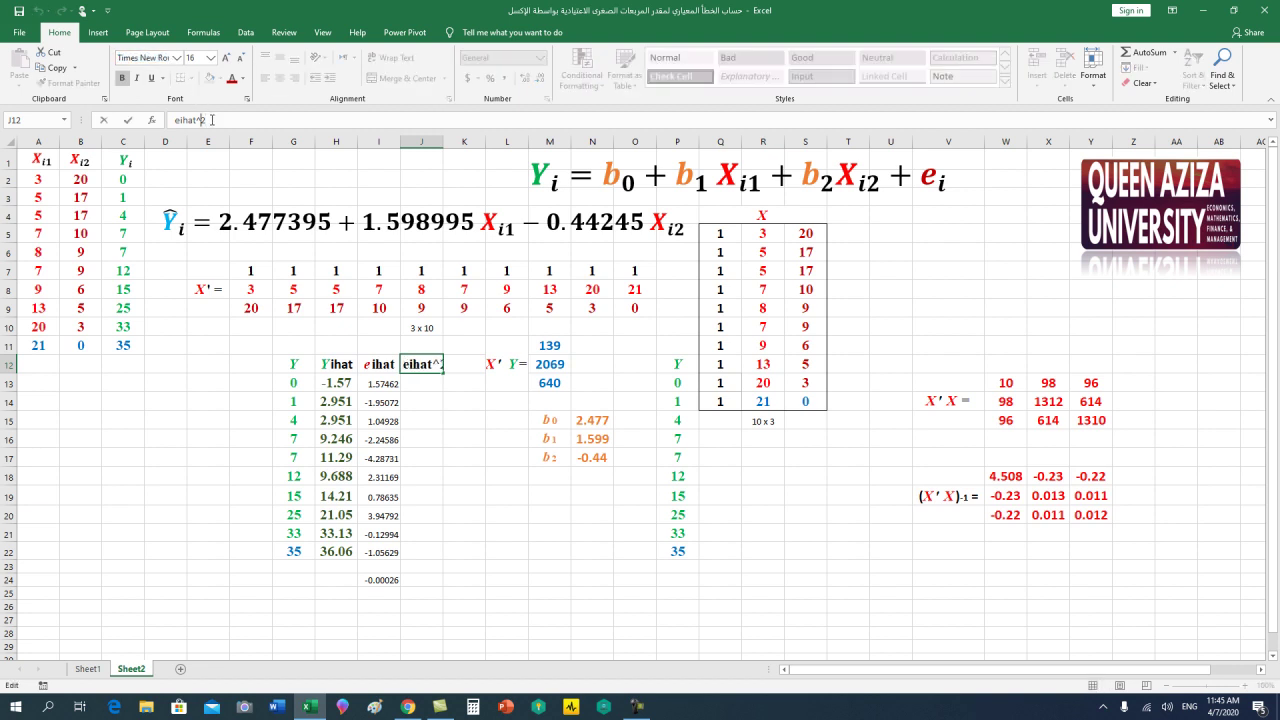
pyautogui.hotkey('shift', 'Left')
pyautogui.click(139, 79)
pyautogui.click(430, 383)
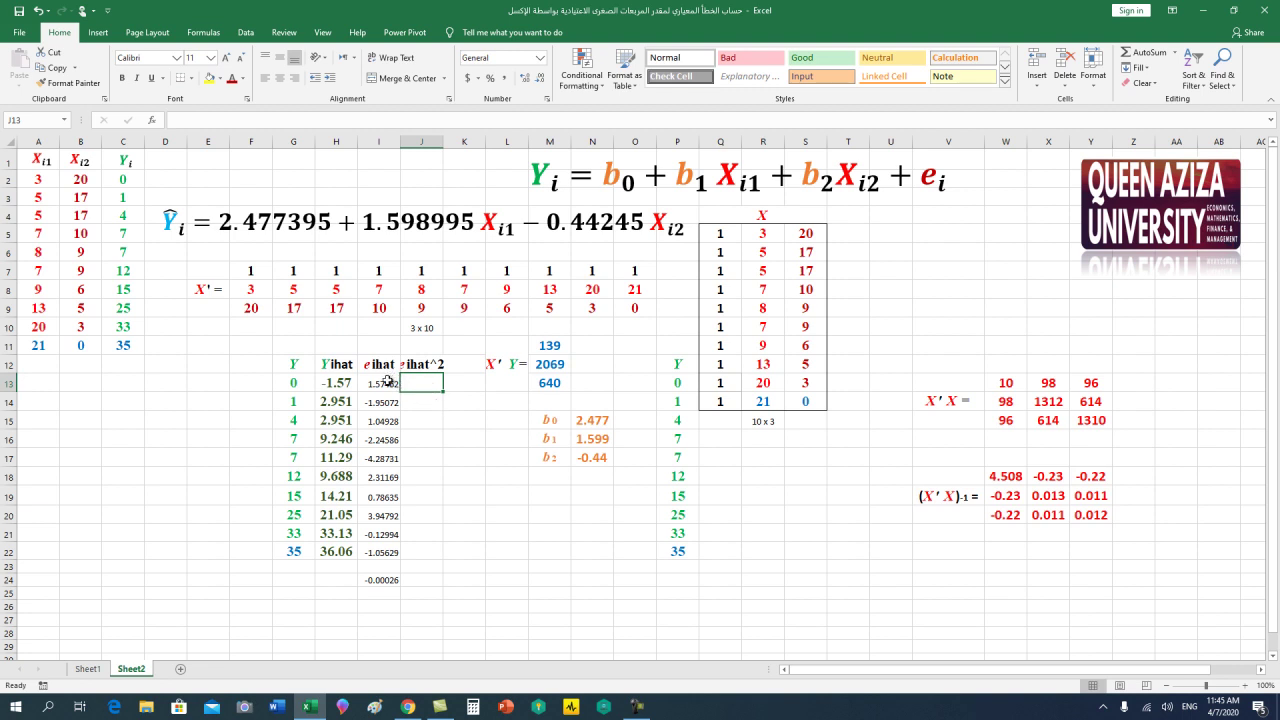
# Enter the squared-residual formula =I13^2 in J13
pyautogui.click(387, 380)
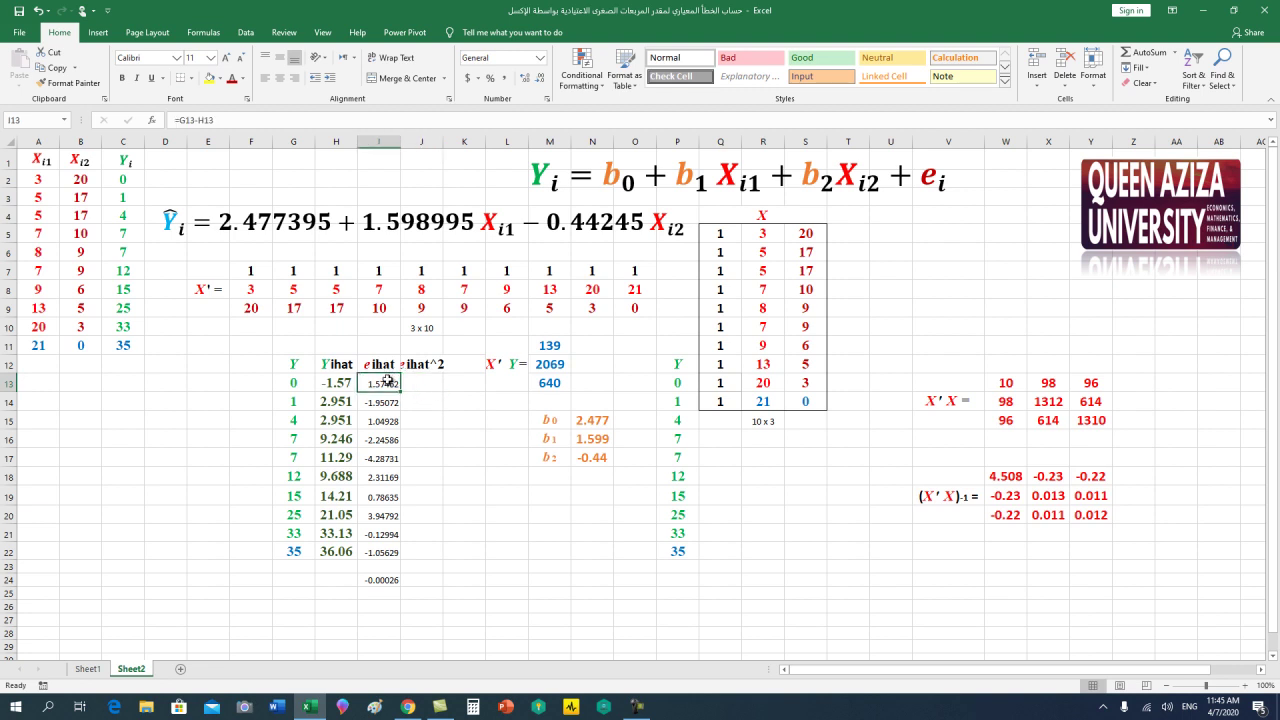
pyautogui.click(414, 381)
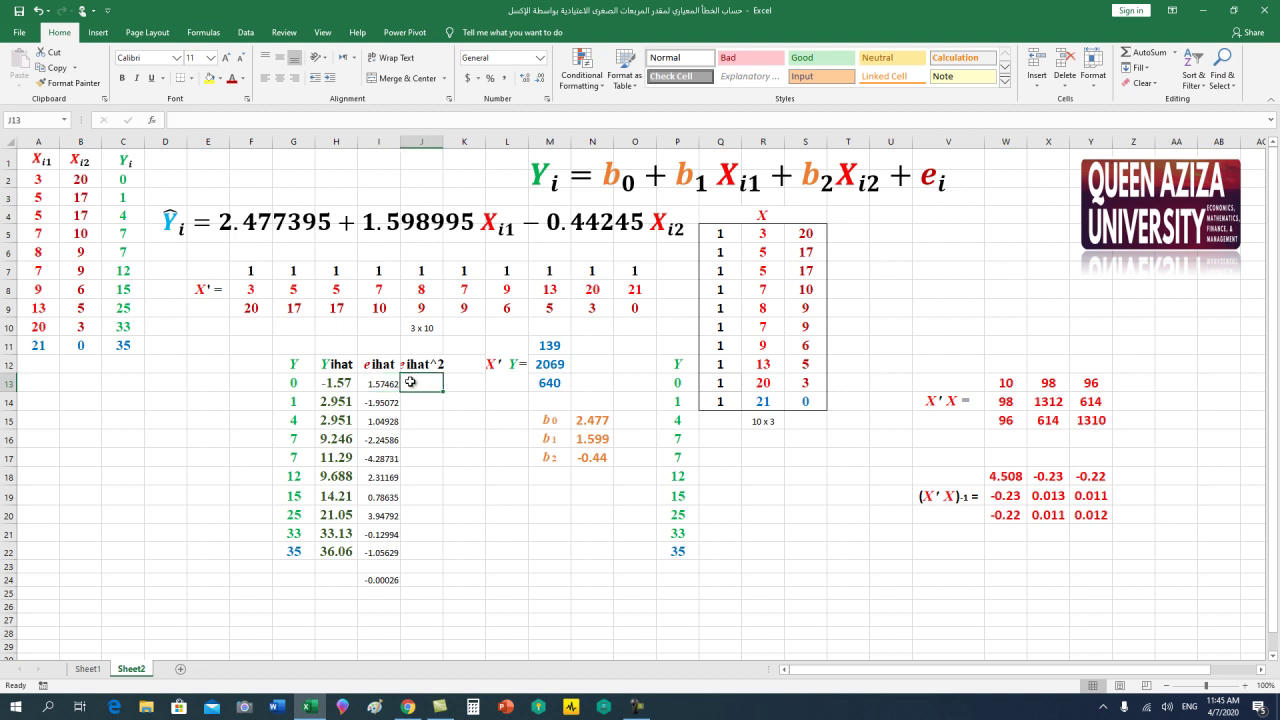
pyautogui.write('=i')
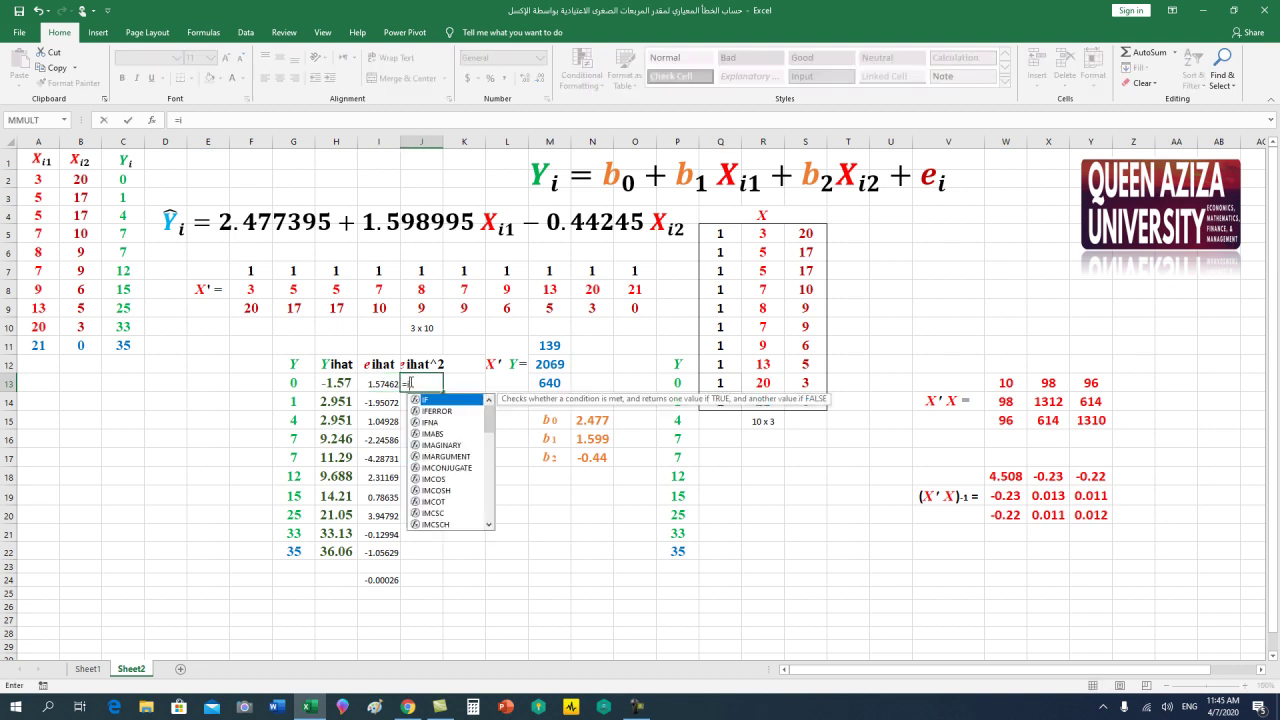
pyautogui.write('13^2')
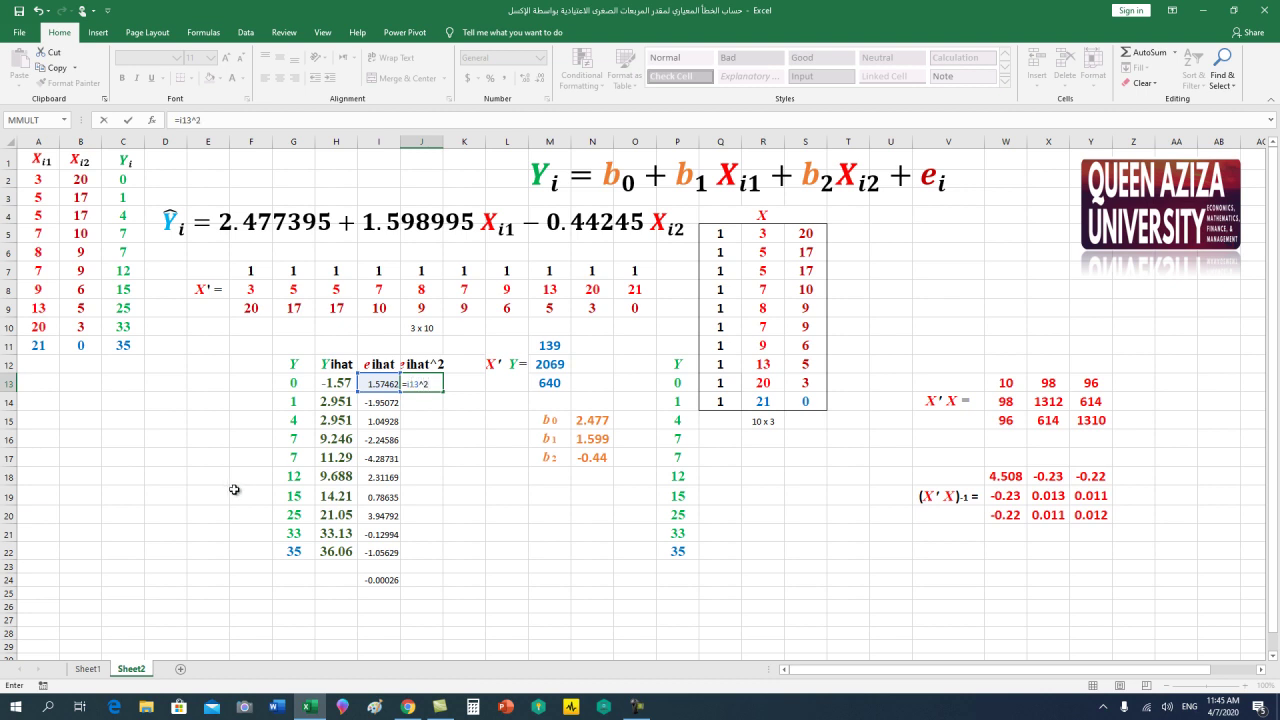
pyautogui.press('BackSpace')
pyautogui.press('BackSpace')
pyautogui.press('BackSpace')
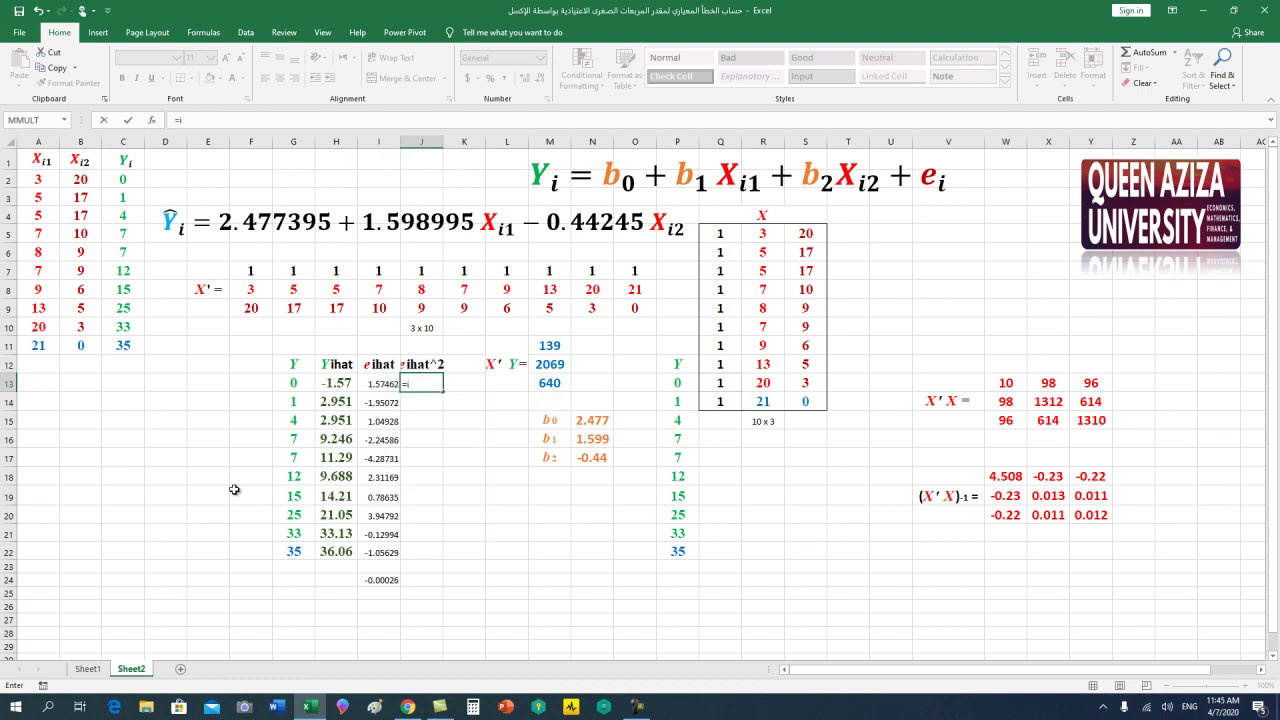
pyautogui.write('i13^2')
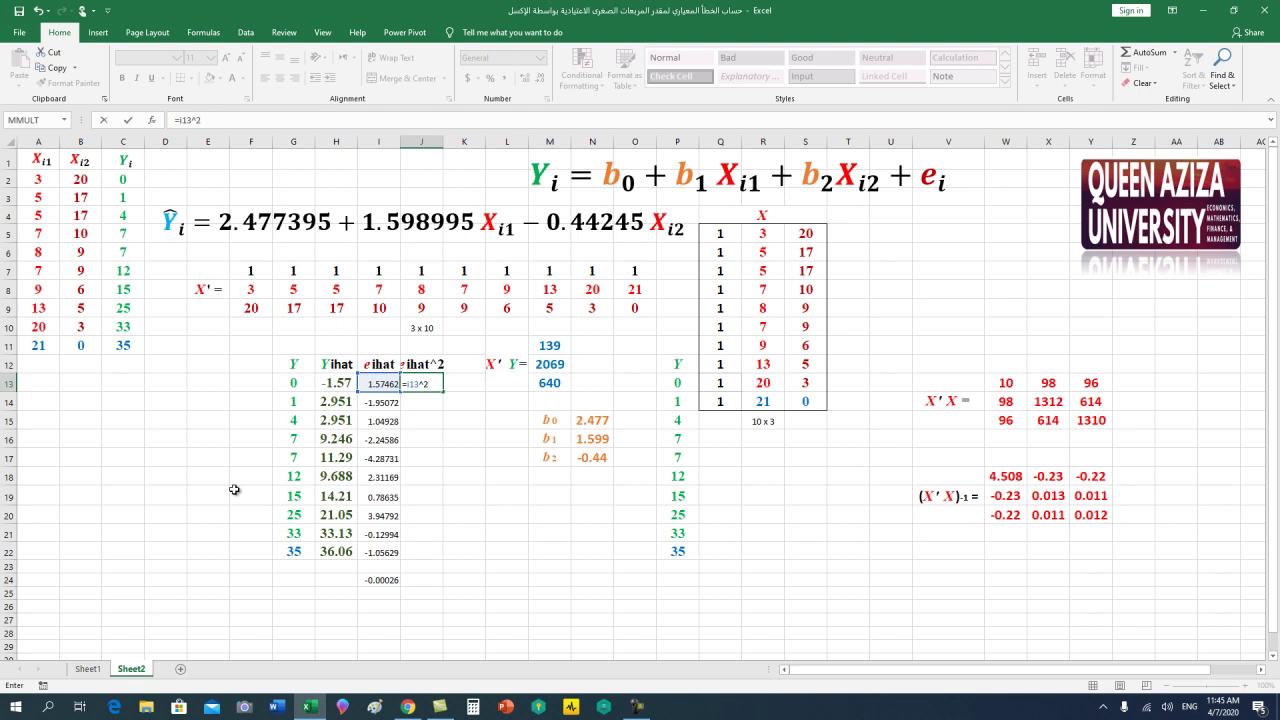
pyautogui.press('Return')
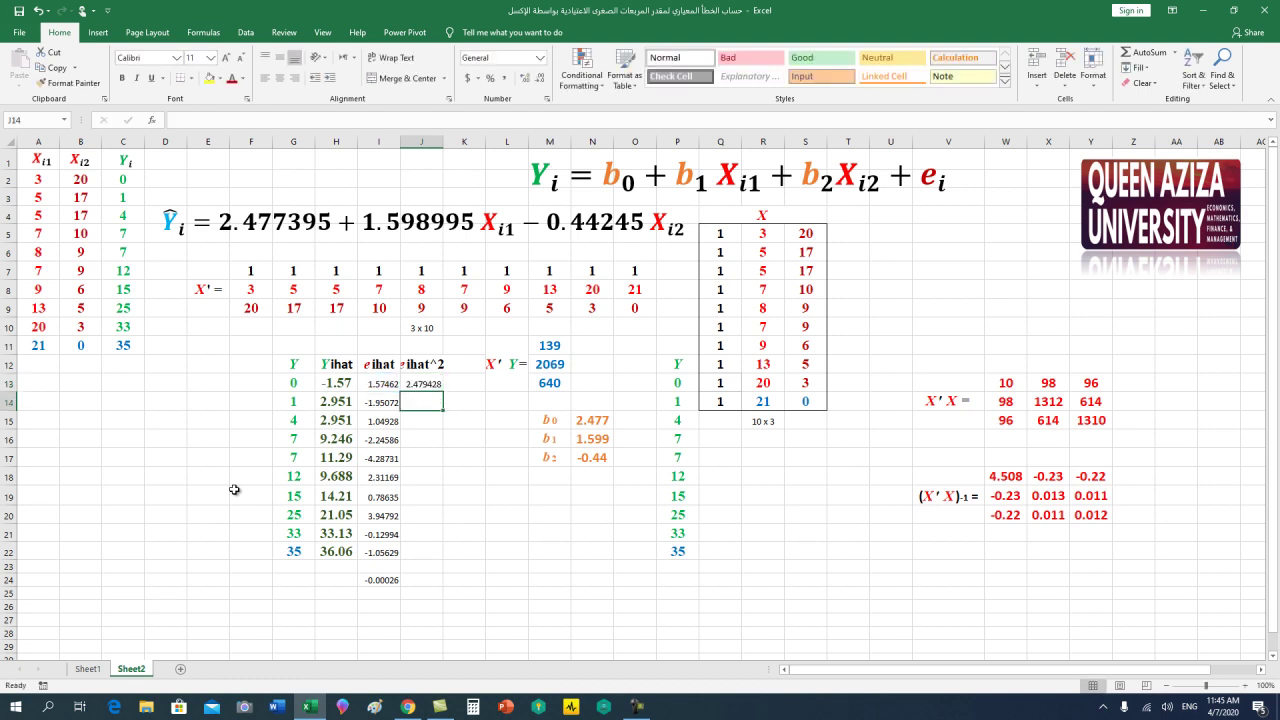
# Copy the squared-residual formula from J13 down to J14:J22
pyautogui.click(378, 385)
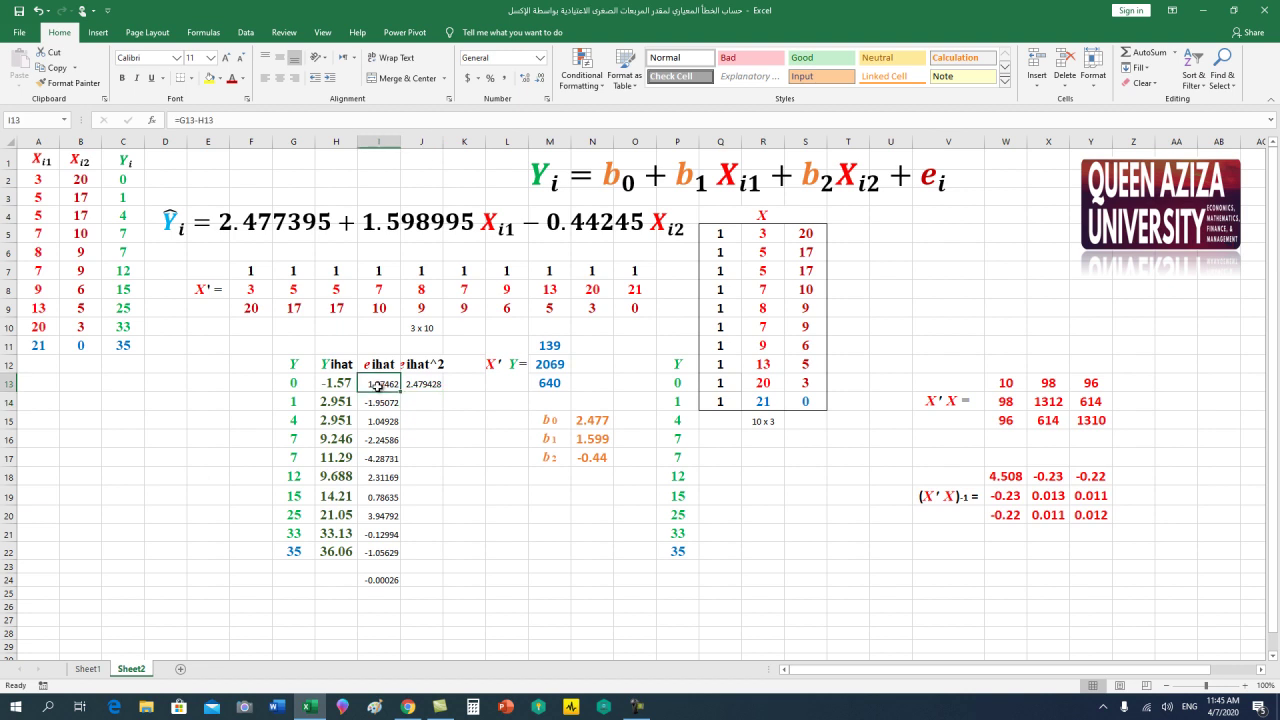
pyautogui.click(424, 384)
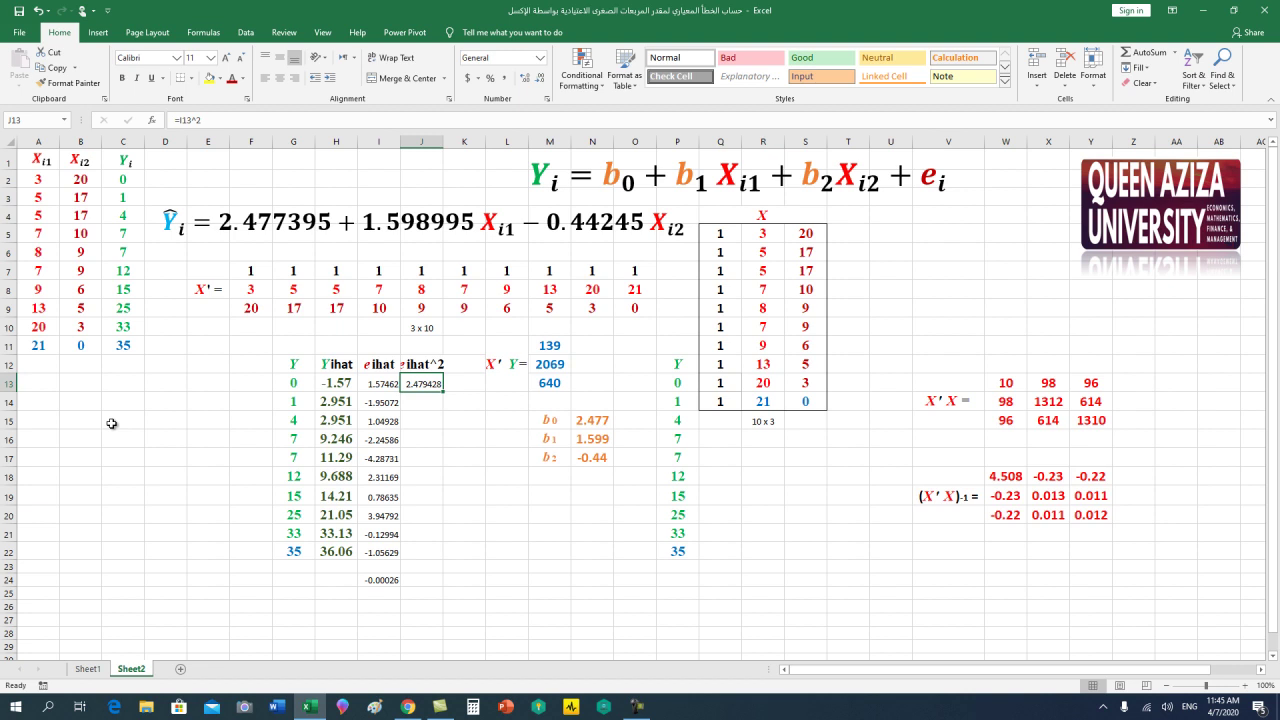
pyautogui.hotkey('ctrl', 'c')
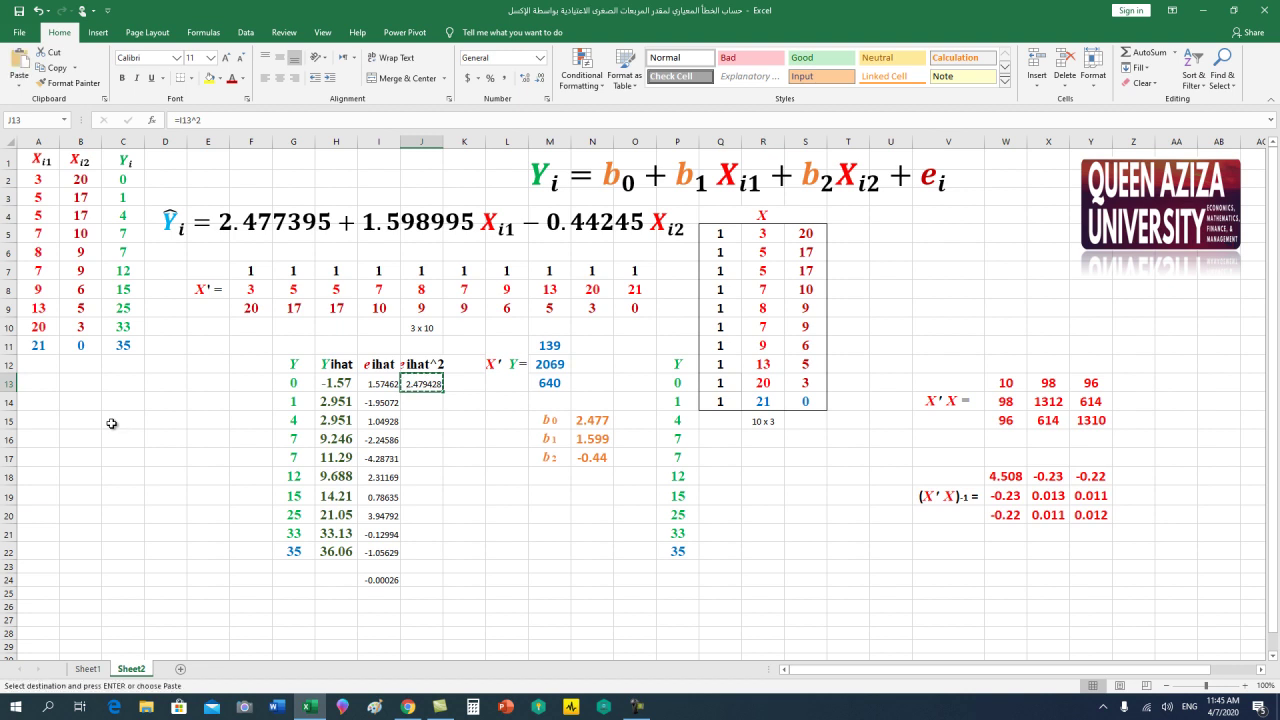
pyautogui.press('Down')
pyautogui.hotkey('shift', 'Down')
pyautogui.hotkey('shift', 'Down')
pyautogui.hotkey('shift', 'Down')
pyautogui.hotkey('shift', 'Down')
pyautogui.hotkey('shift', 'Down')
pyautogui.hotkey('shift', 'Down')
pyautogui.hotkey('shift', 'Down')
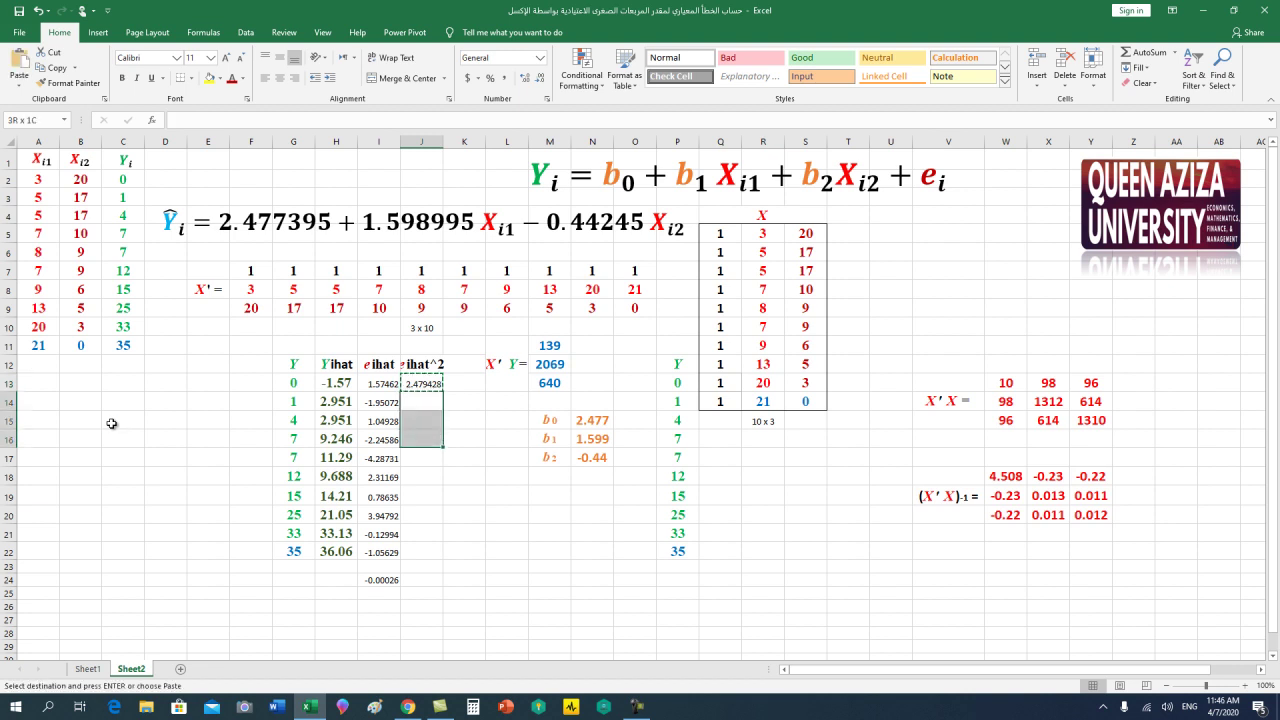
pyautogui.hotkey('shift', 'Down')
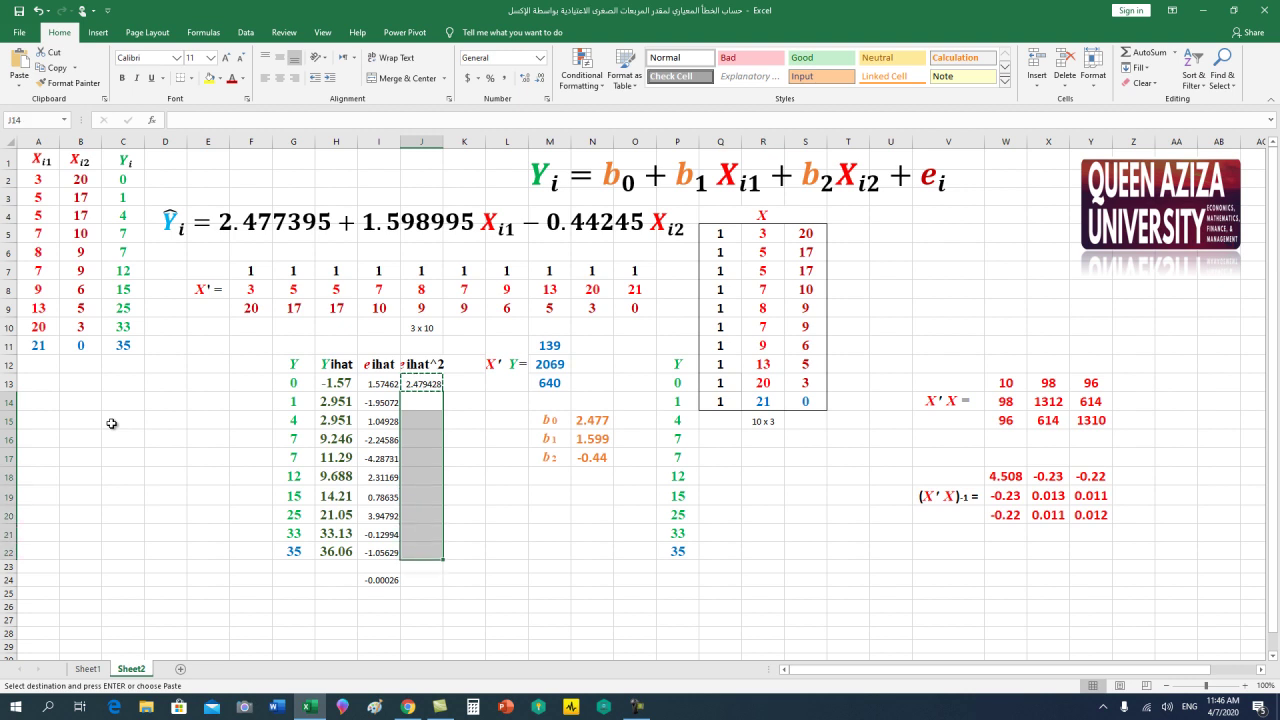
pyautogui.hotkey('ctrl', 'v')
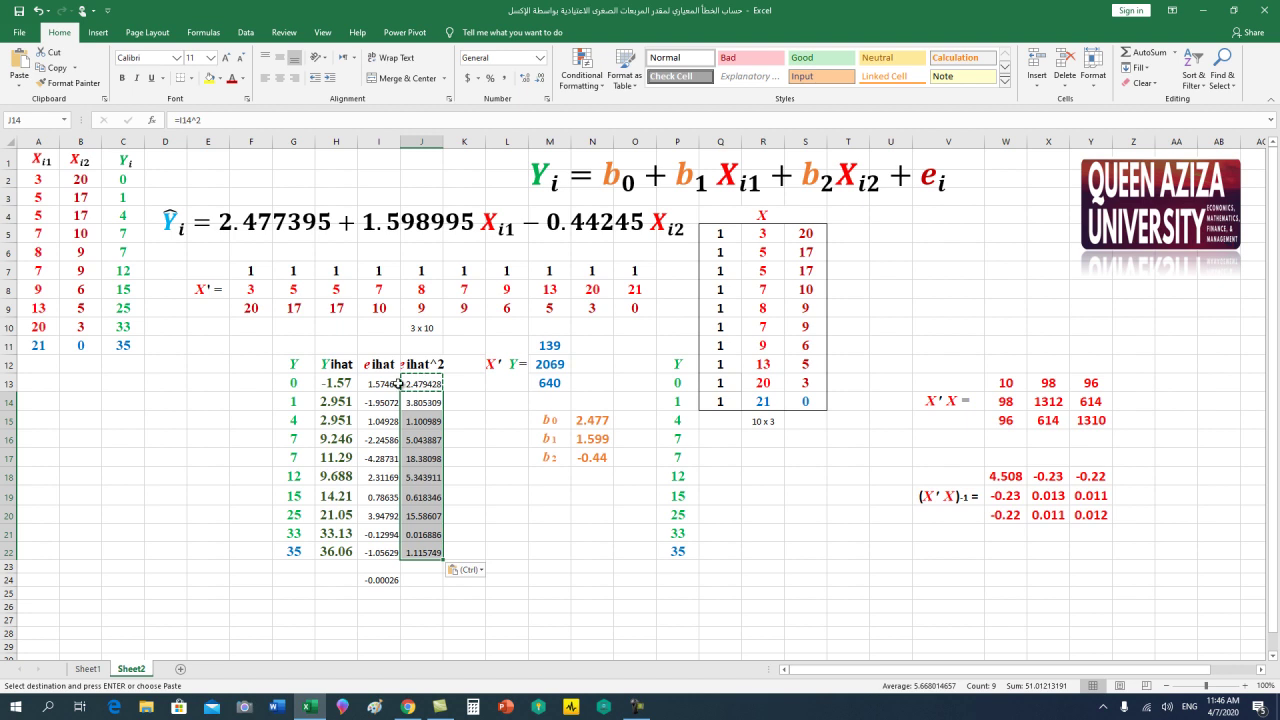
# Sum the squared residuals J13:J22 in cell J24 with the SUM function
pyautogui.moveTo(391, 381); pyautogui.dragTo(396, 552)
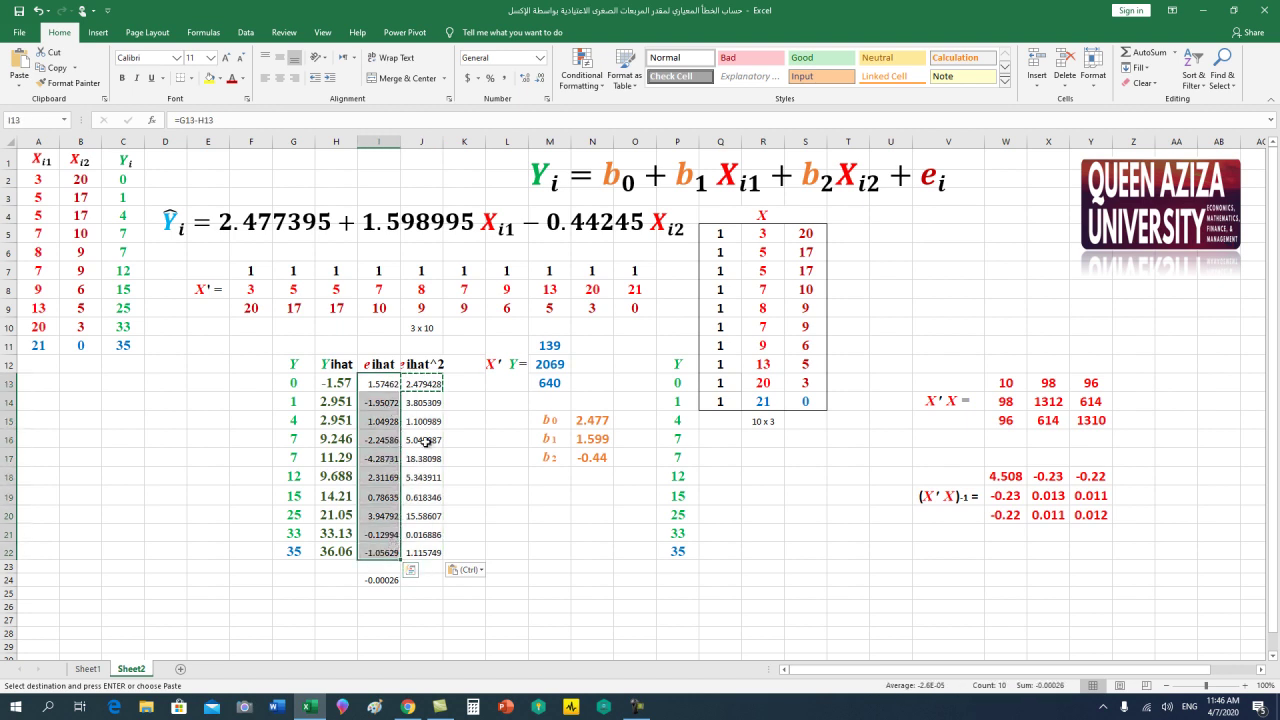
pyautogui.moveTo(421, 383); pyautogui.dragTo(430, 556)
pyautogui.click(428, 578)
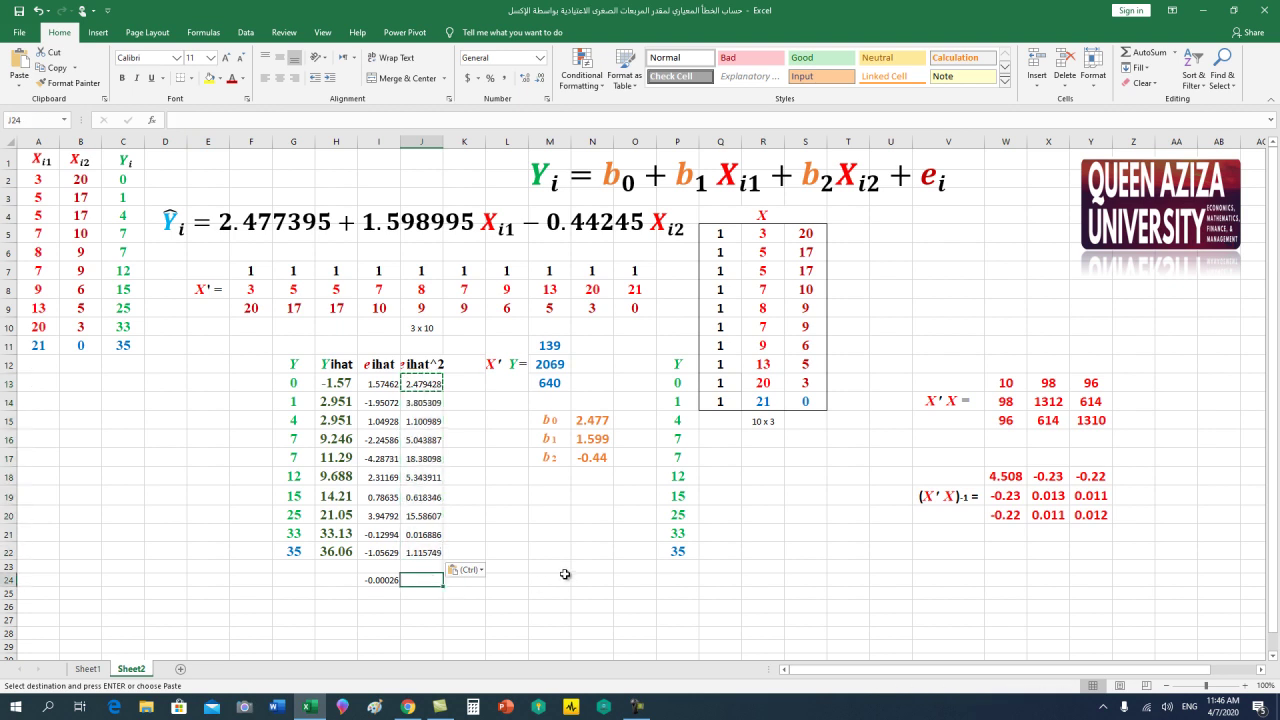
pyautogui.write('=s')
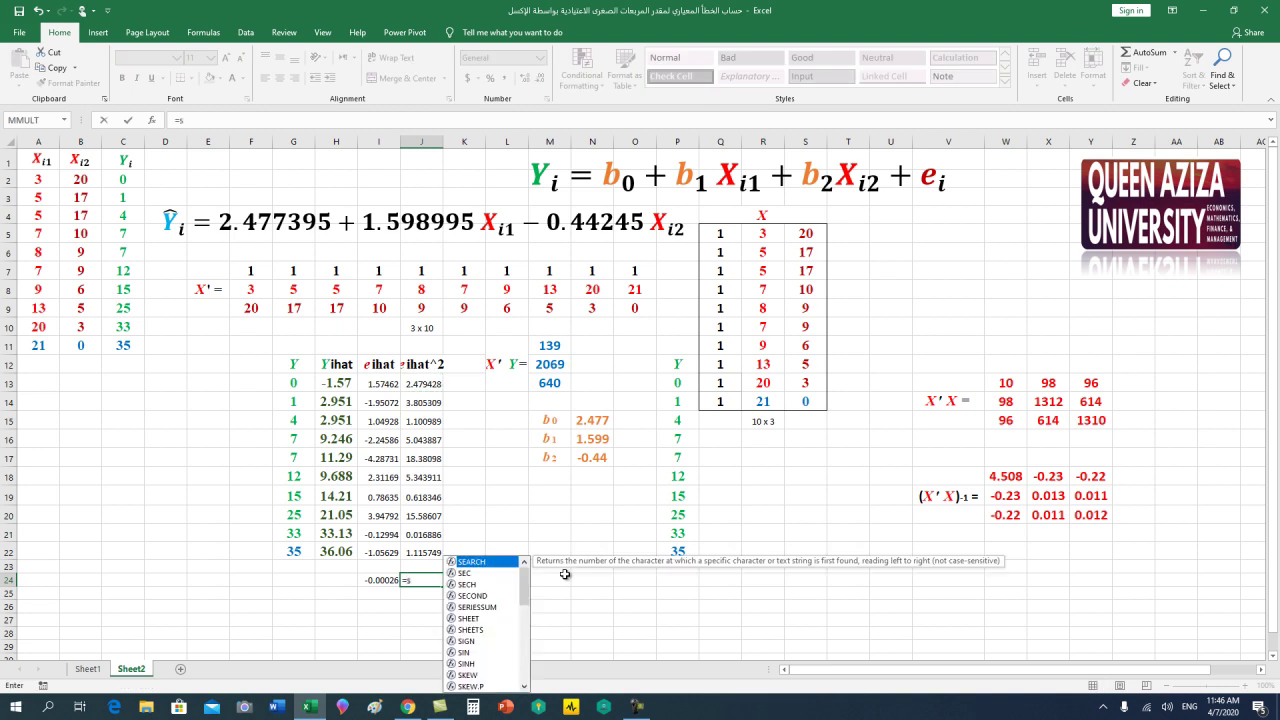
pyautogui.write('um(')
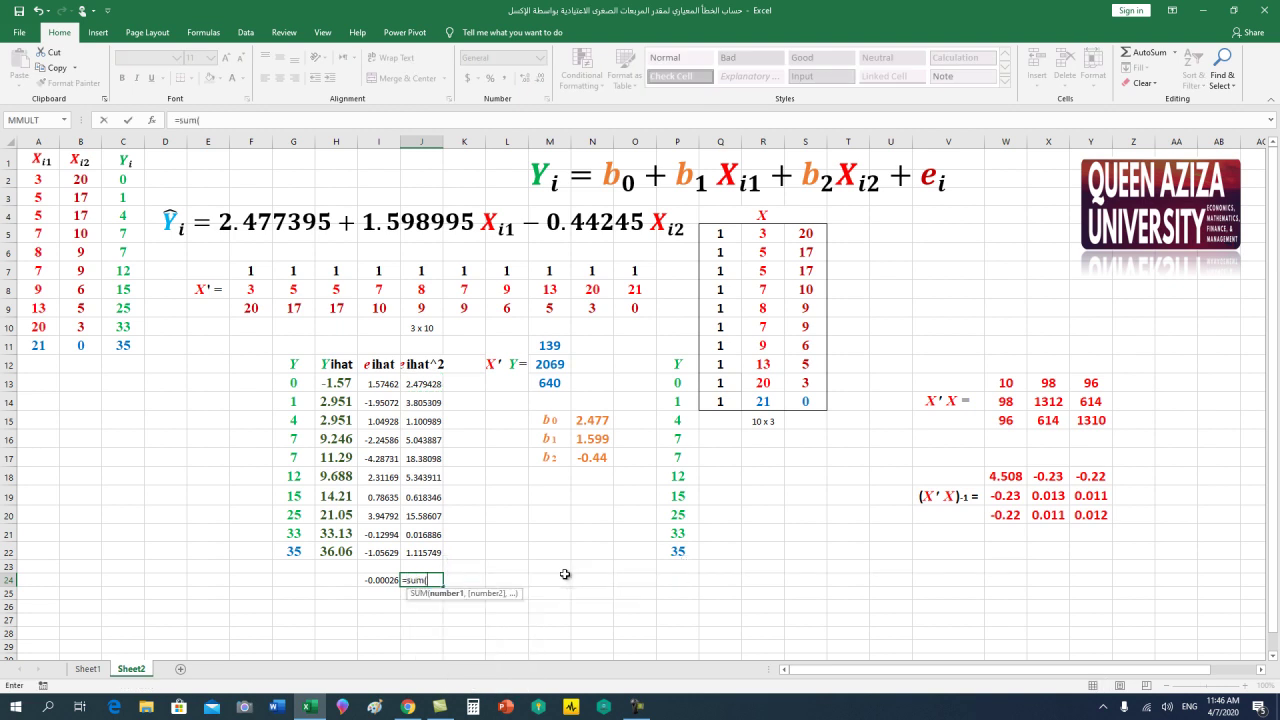
pyautogui.moveTo(421, 384); pyautogui.dragTo(418, 550)
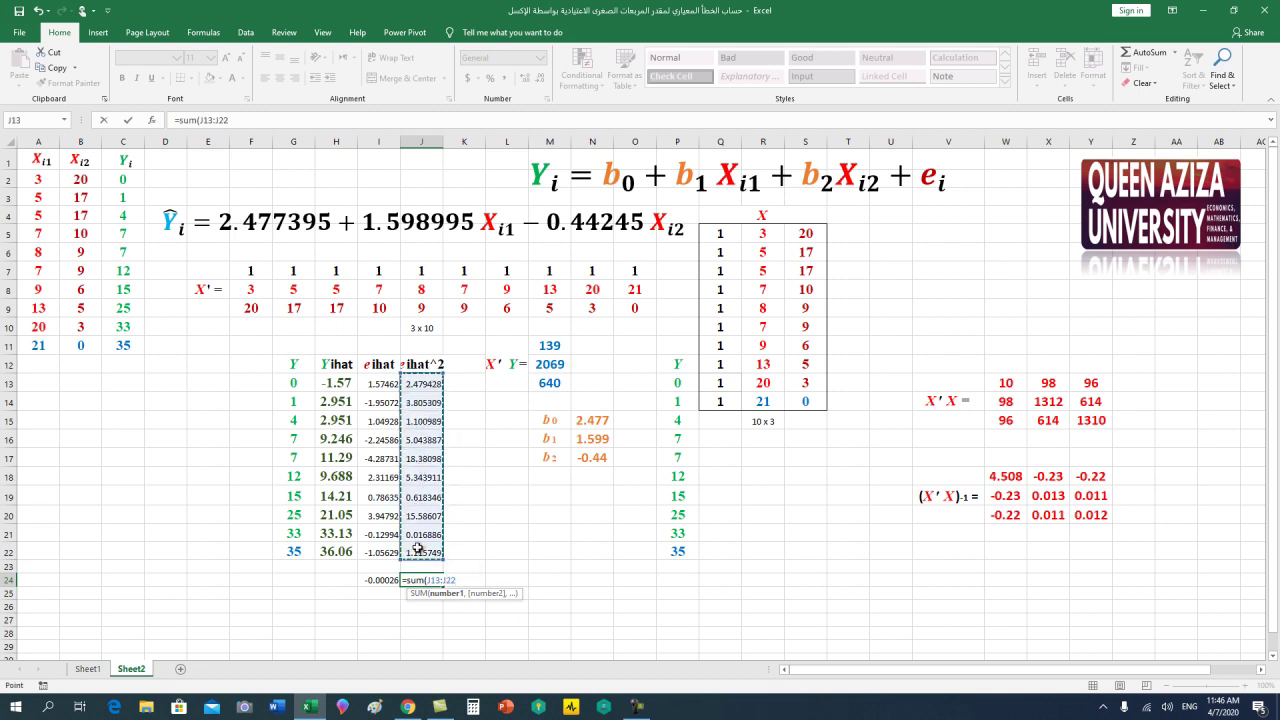
pyautogui.write(')')
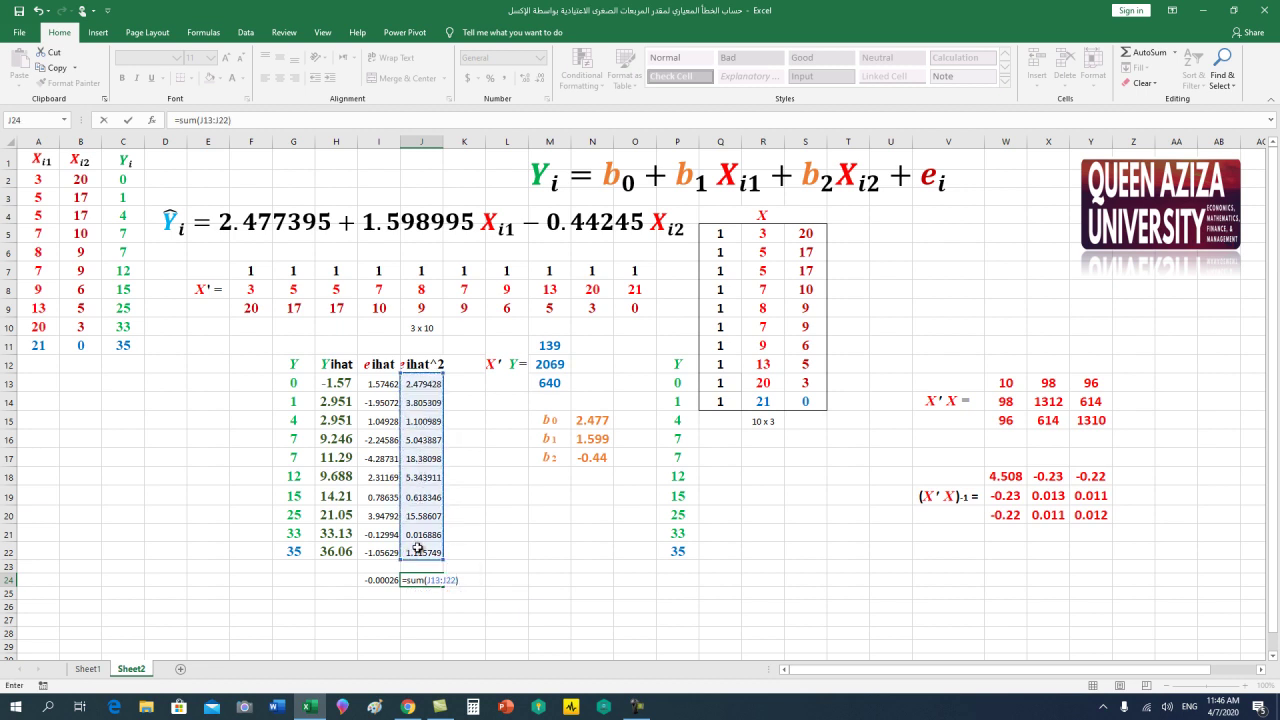
pyautogui.press('Return')
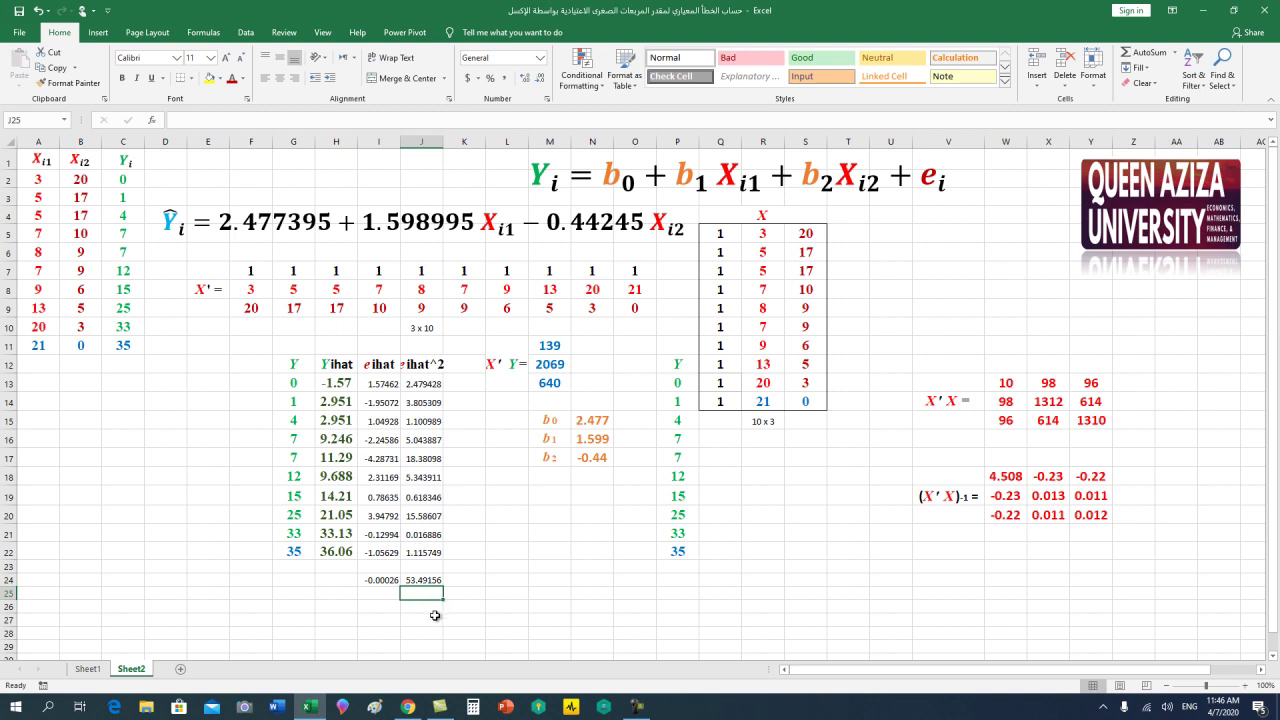
pyautogui.click(425, 578)
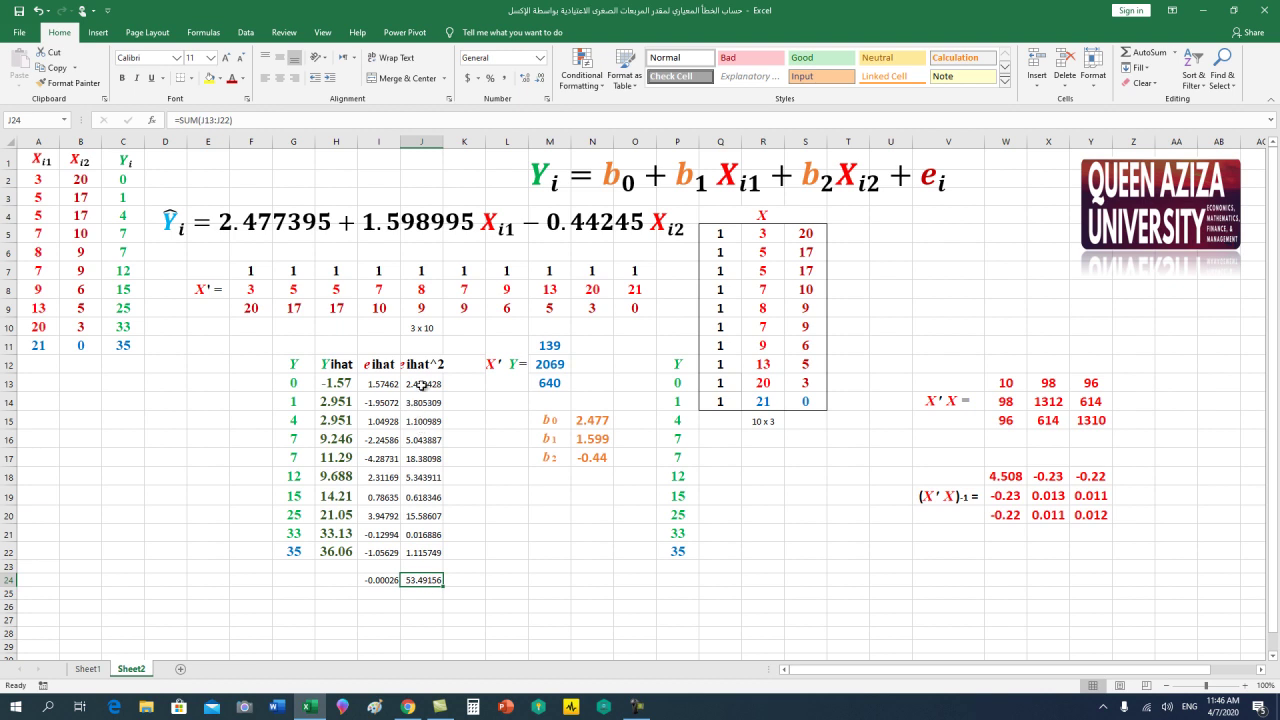
# Divide the sum of squared residuals by the degrees of freedom by entering =53.49155/7 in K24
pyautogui.click(476, 584)
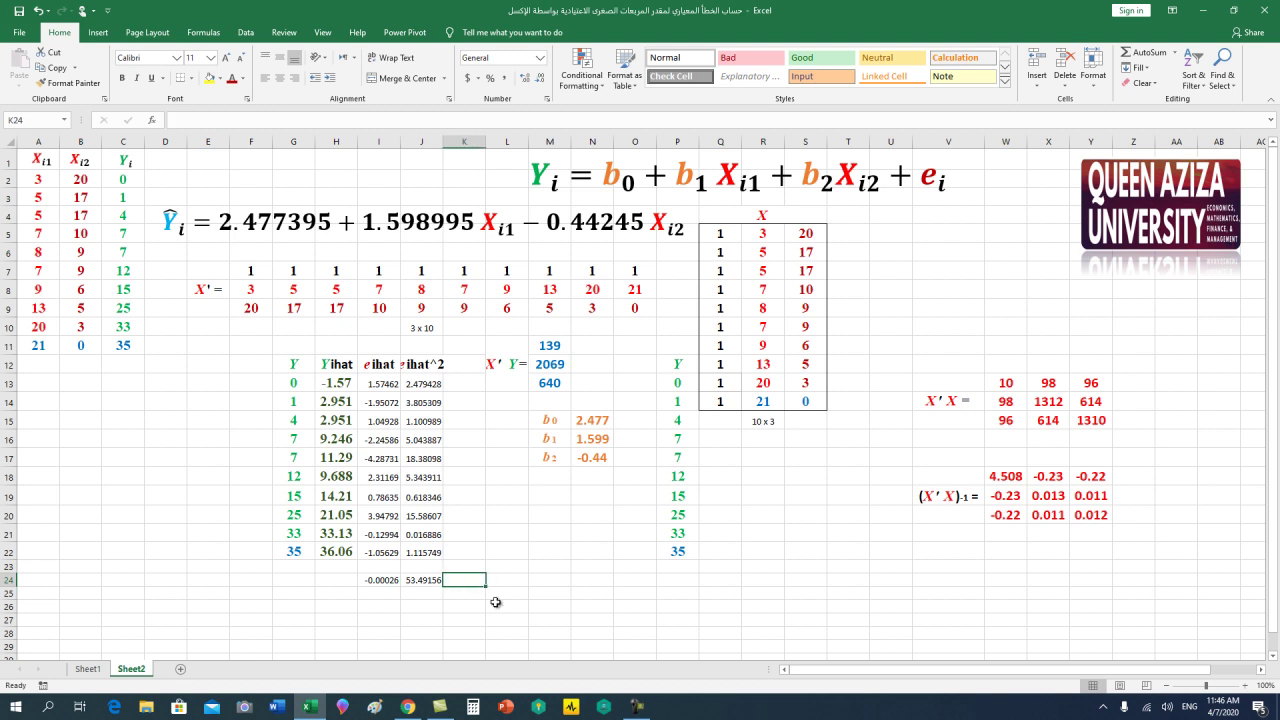
pyautogui.write('=')
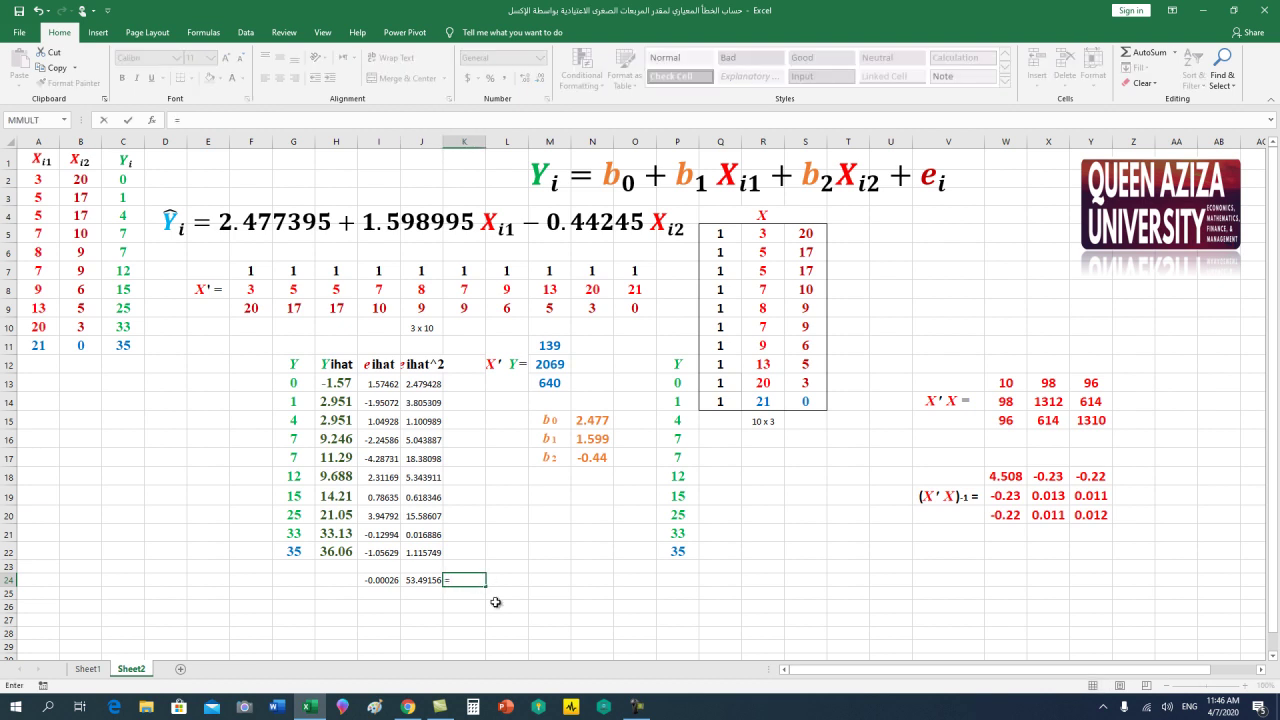
pyautogui.write('53.49155/')
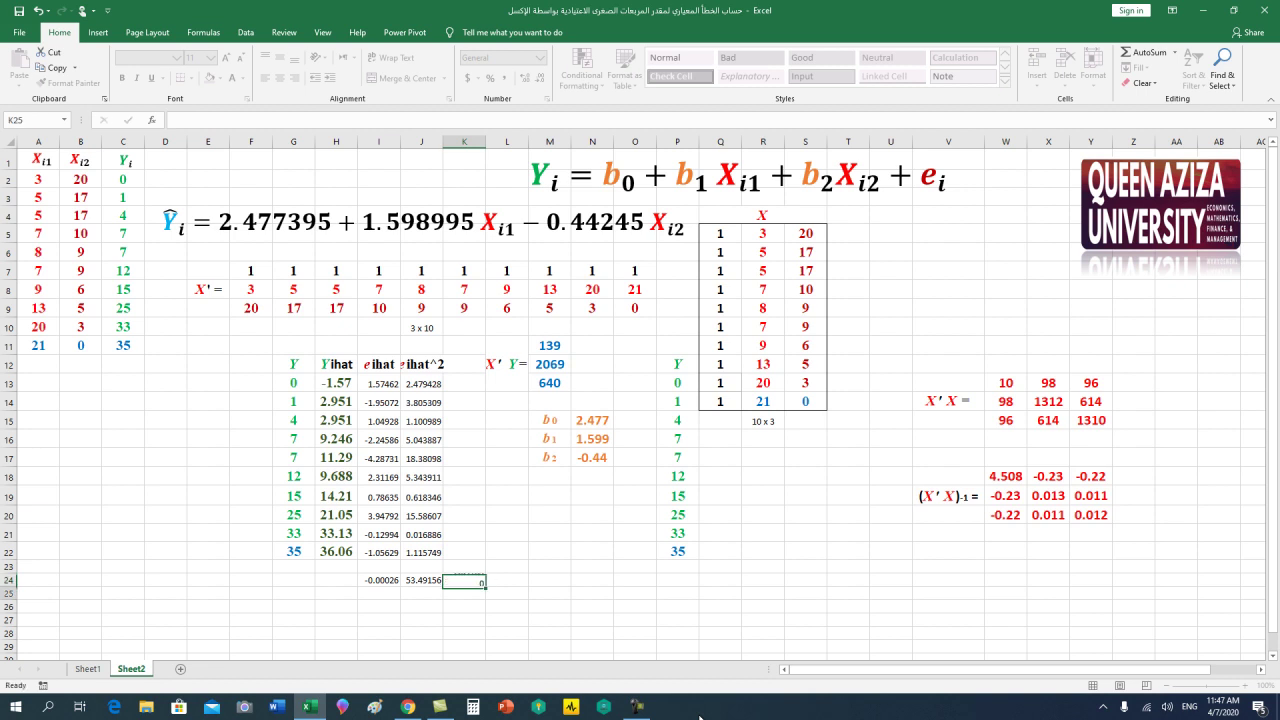
pyautogui.press('Return')
pyautogui.click(460, 581)
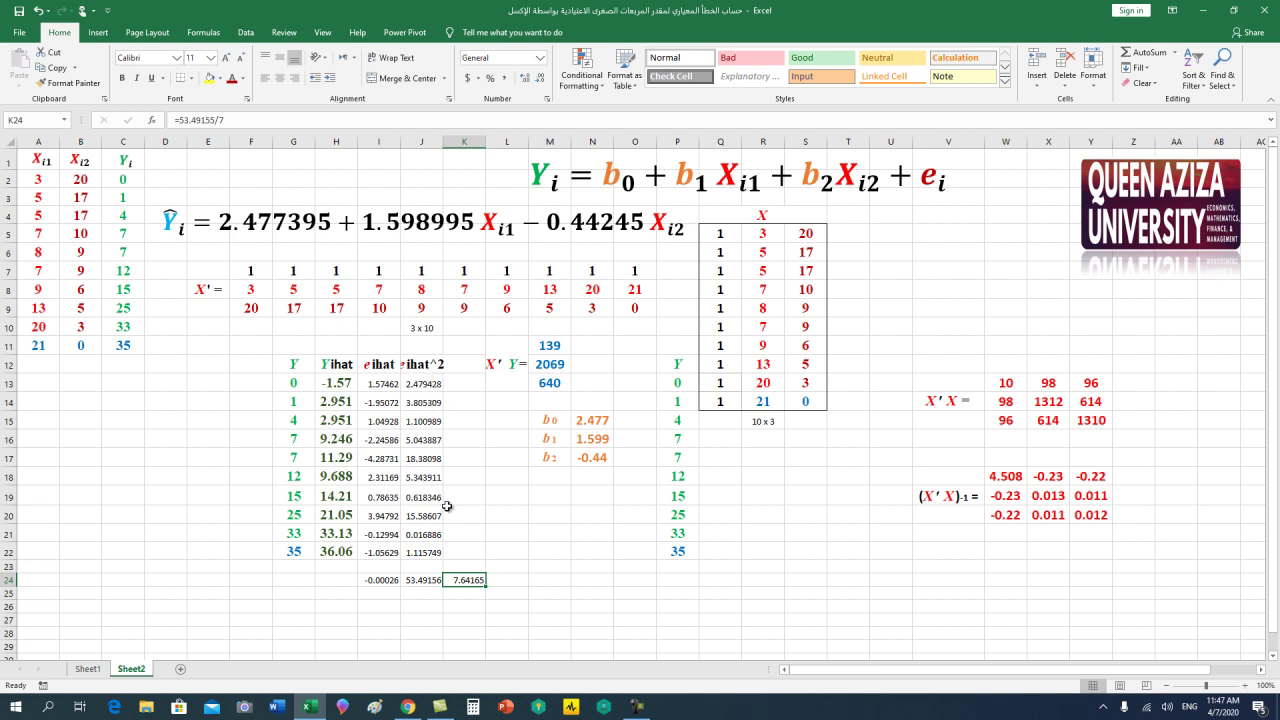
pyautogui.click(511, 581)
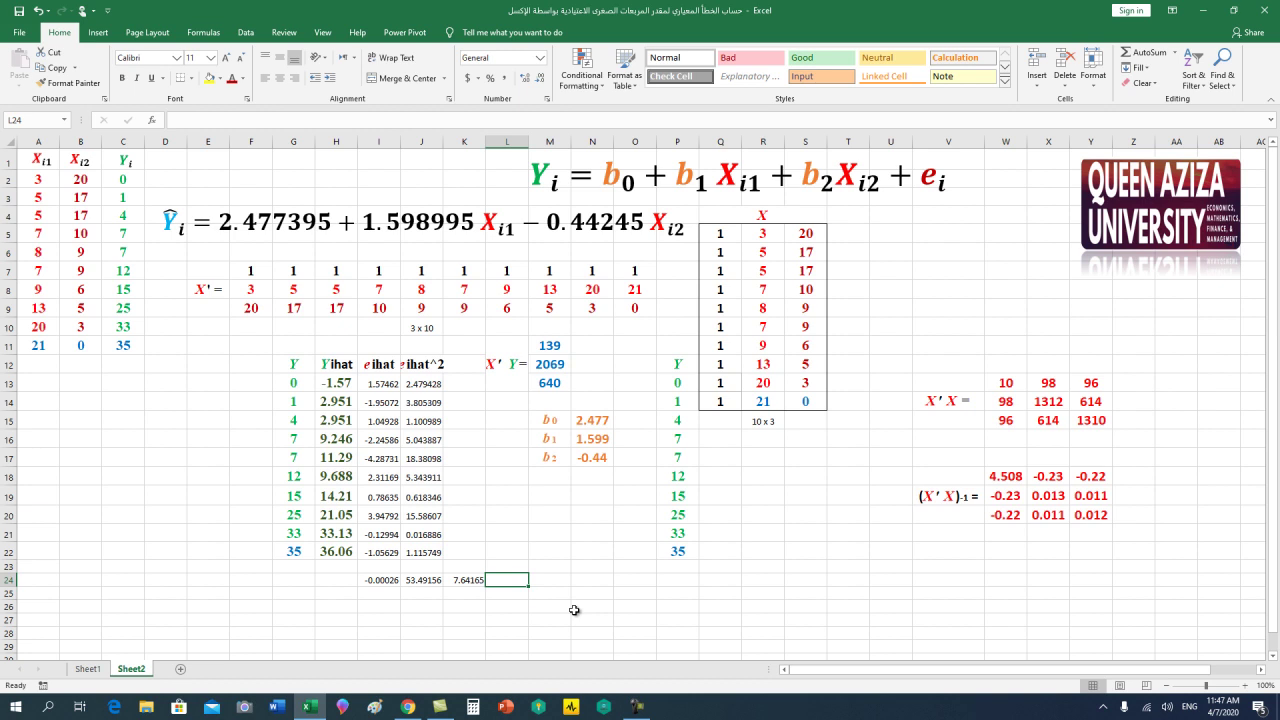
pyautogui.write('=')
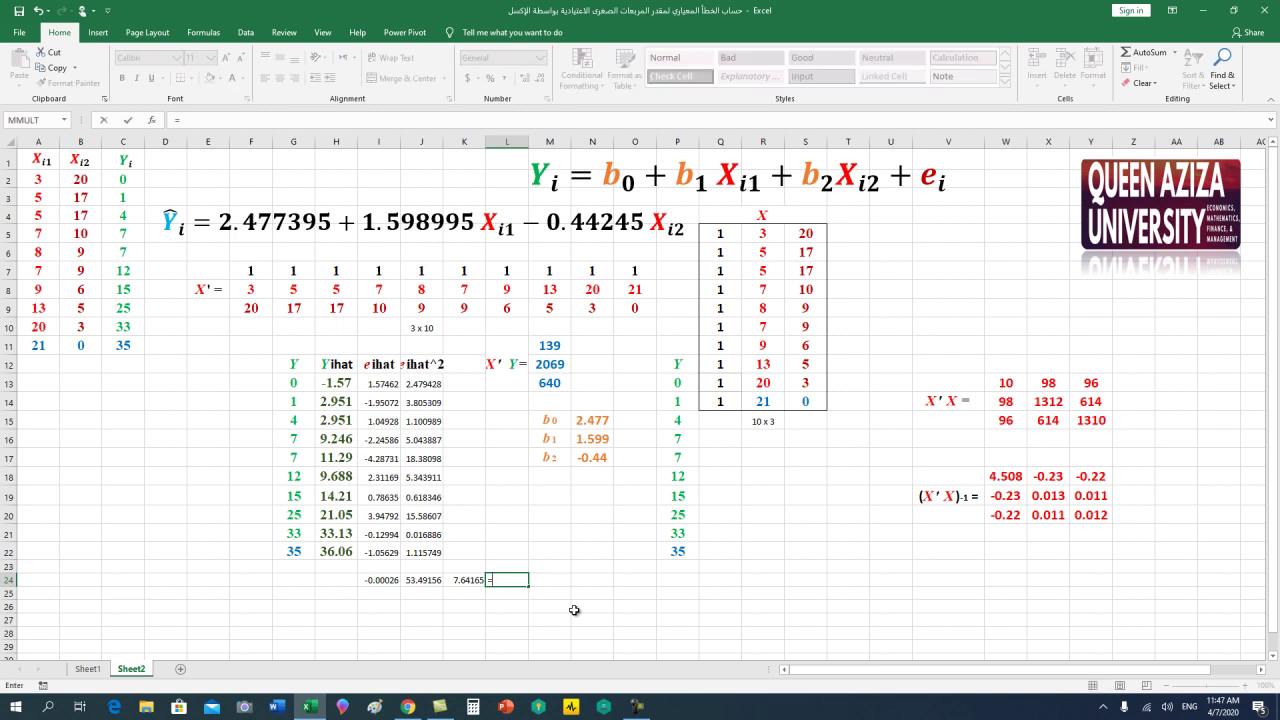
pyautogui.write('s')
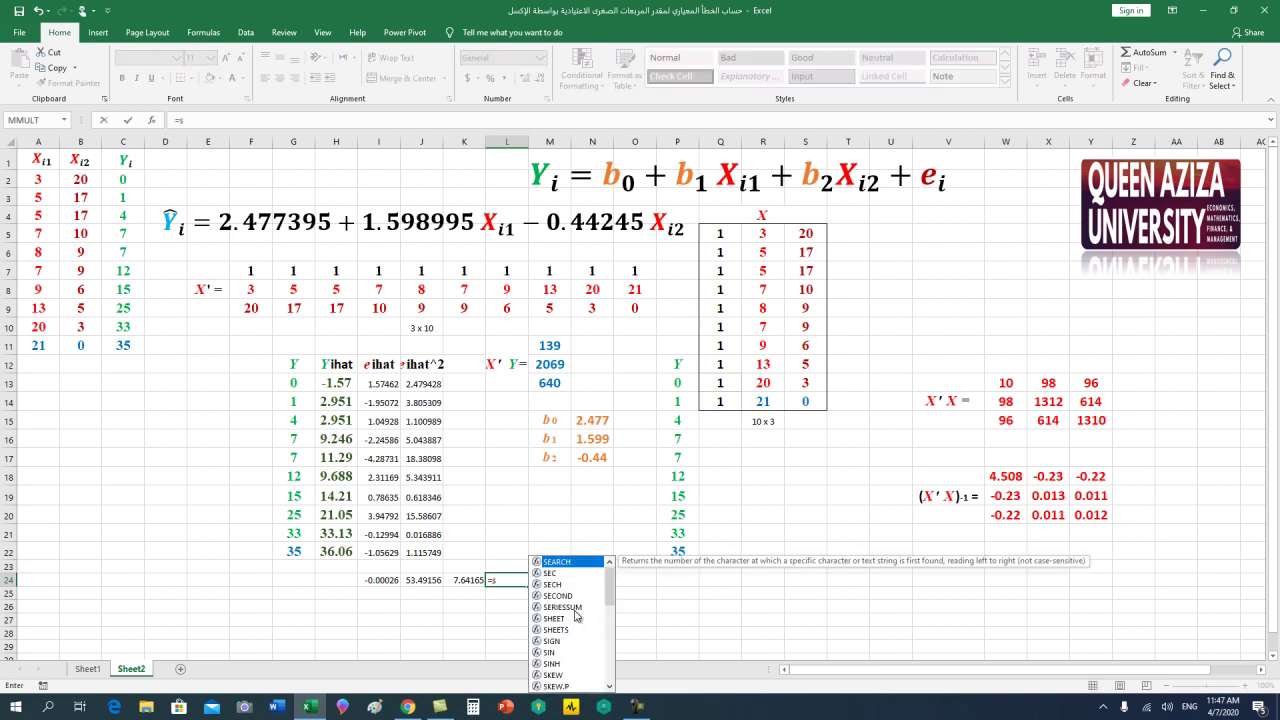
pyautogui.write('q')
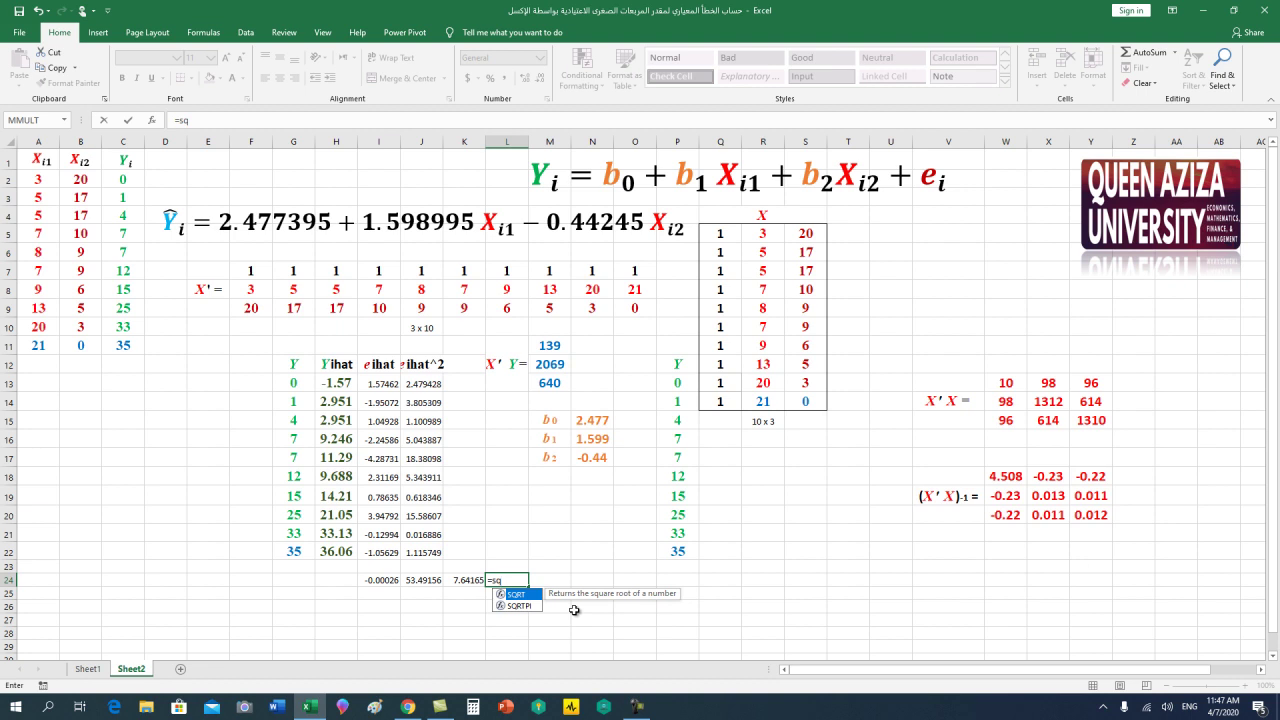
pyautogui.write('rt(')
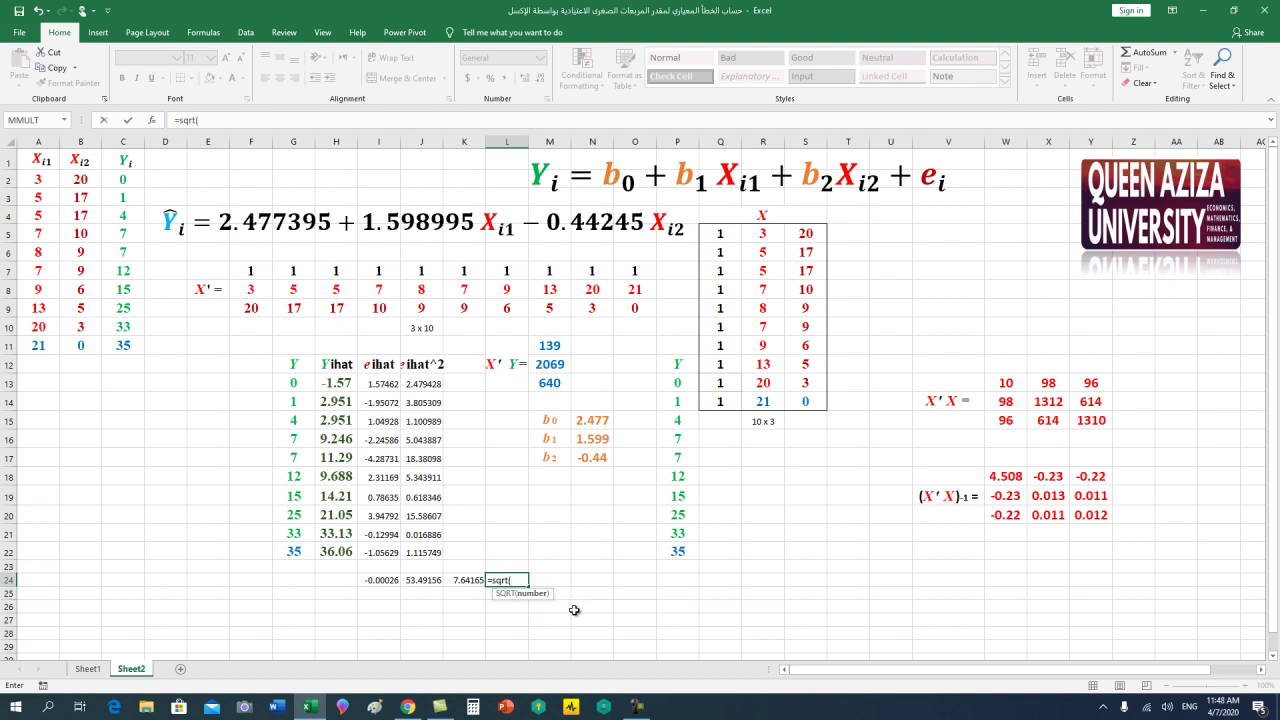
pyautogui.write('7')
pyautogui.press('BackSpace')
pyautogui.press('BackSpace')
pyautogui.press('BackSpace')
pyautogui.press('BackSpace')
pyautogui.press('BackSpace')
pyautogui.press('BackSpace')
pyautogui.press('BackSpace')
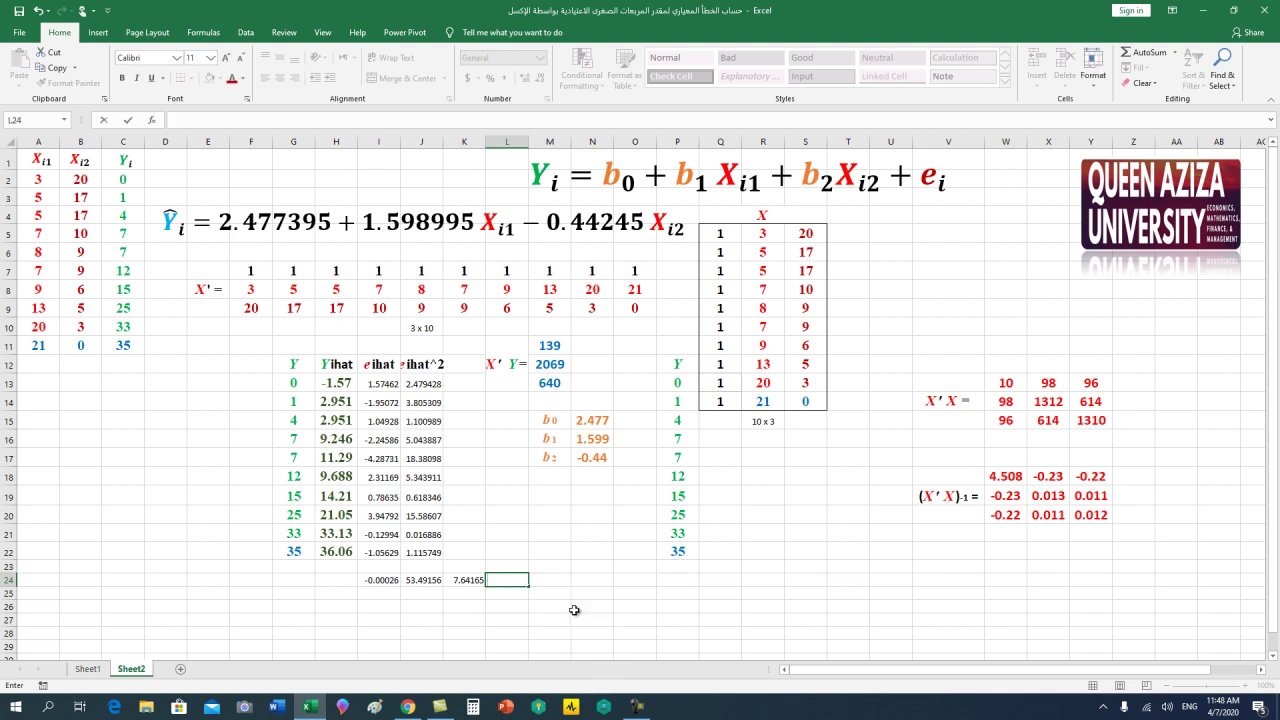
# Undo the residual variance in K24, the squared-residual entries in J13:J24 and the residual sum in I24
pyautogui.click(478, 581)
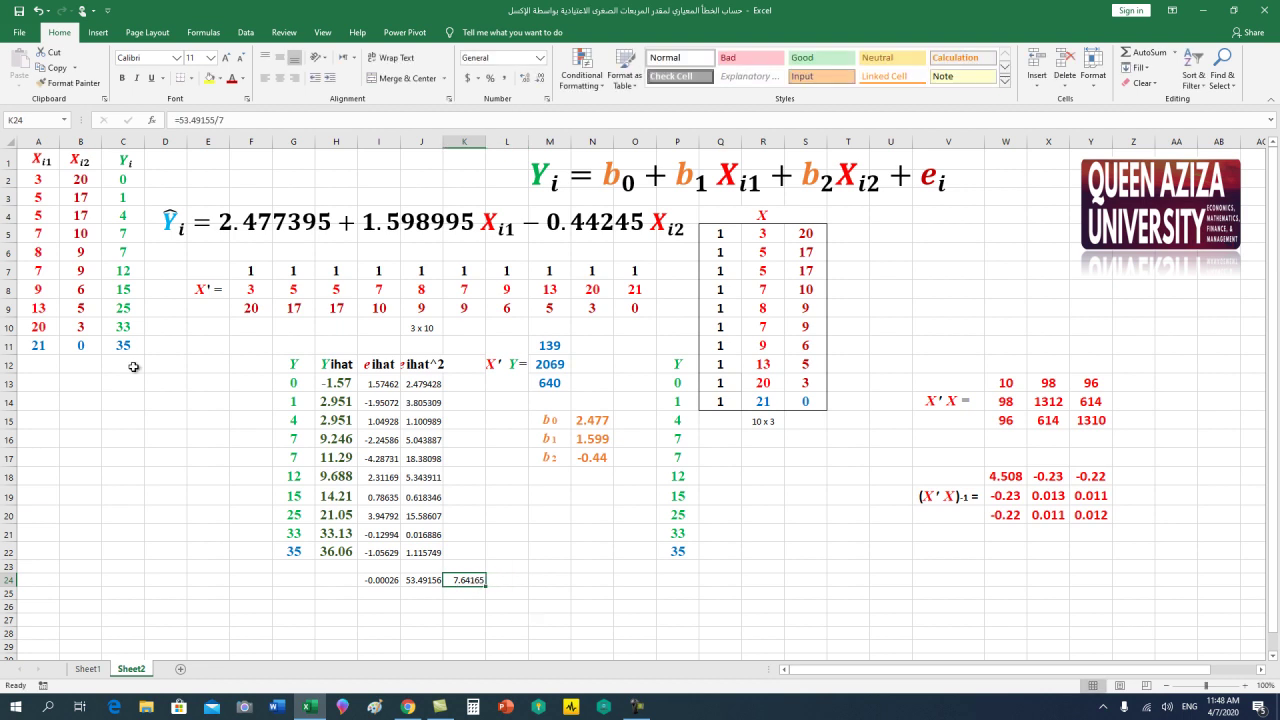
pyautogui.click(38, 11)
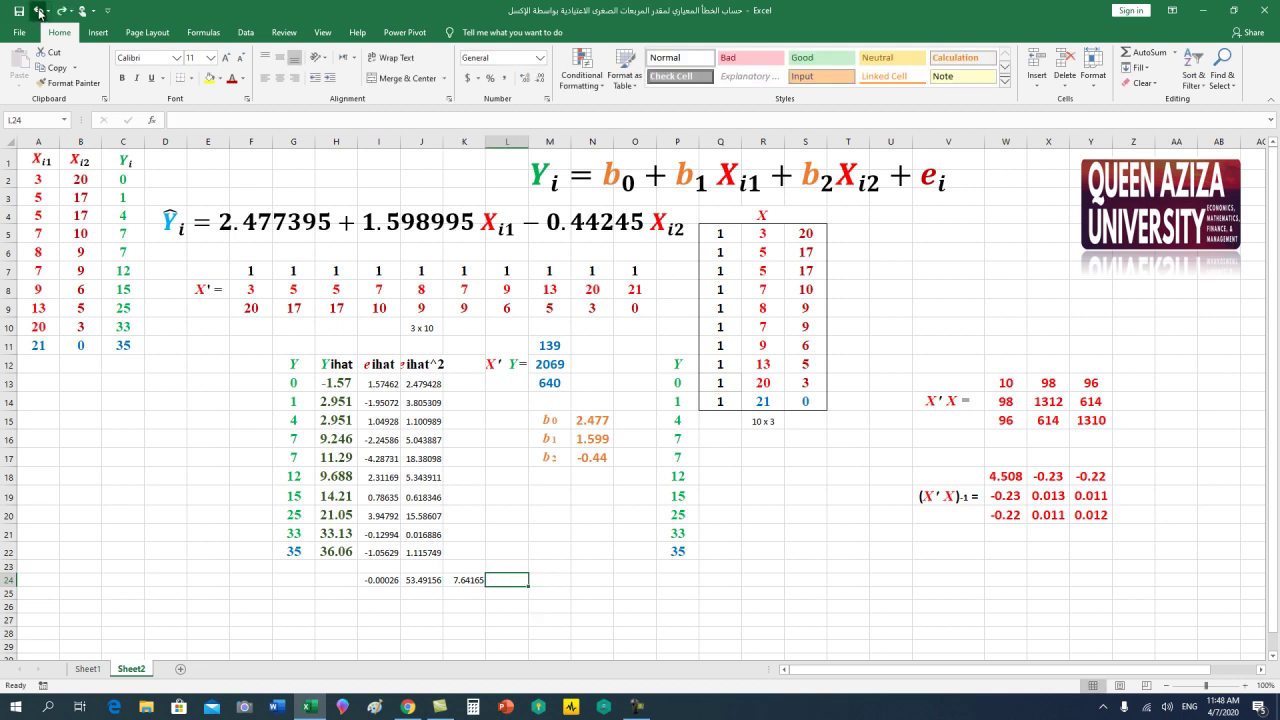
pyautogui.click(38, 11)
pyautogui.click(40, 12)
pyautogui.click(40, 12)
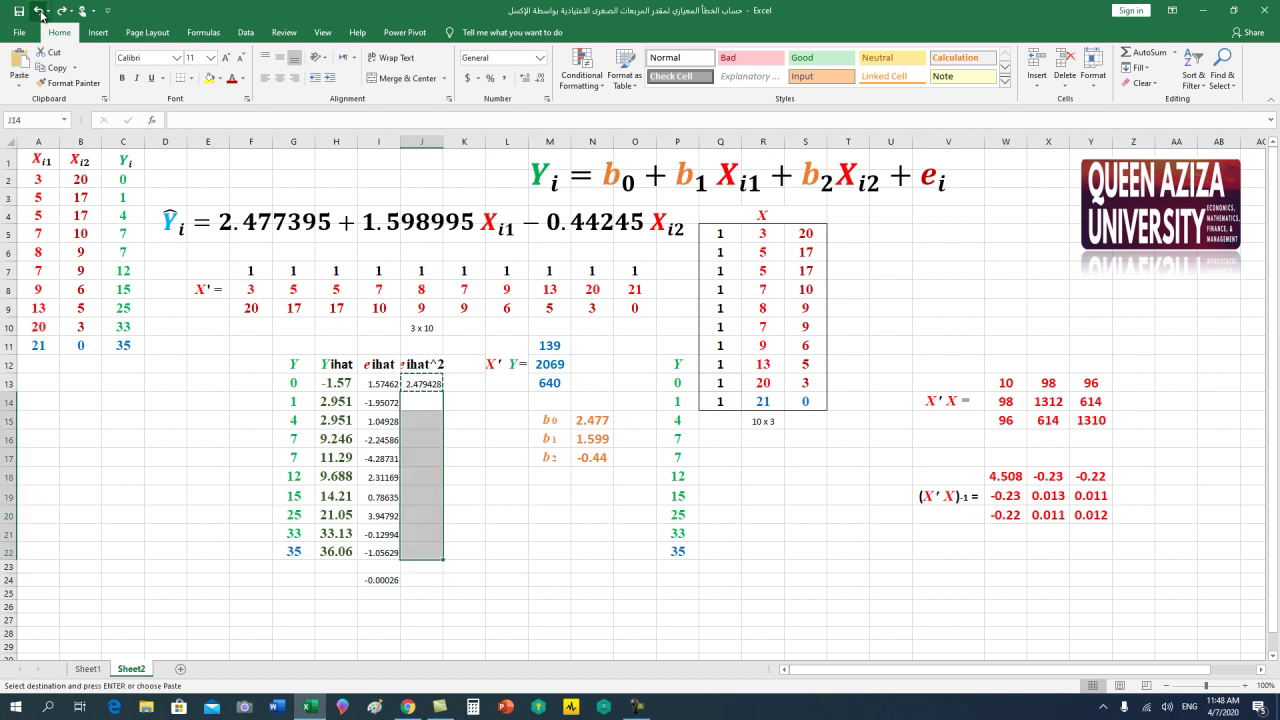
pyautogui.click(40, 12)
pyautogui.click(40, 12)
pyautogui.click(40, 12)
pyautogui.click(40, 12)
pyautogui.click(40, 12)
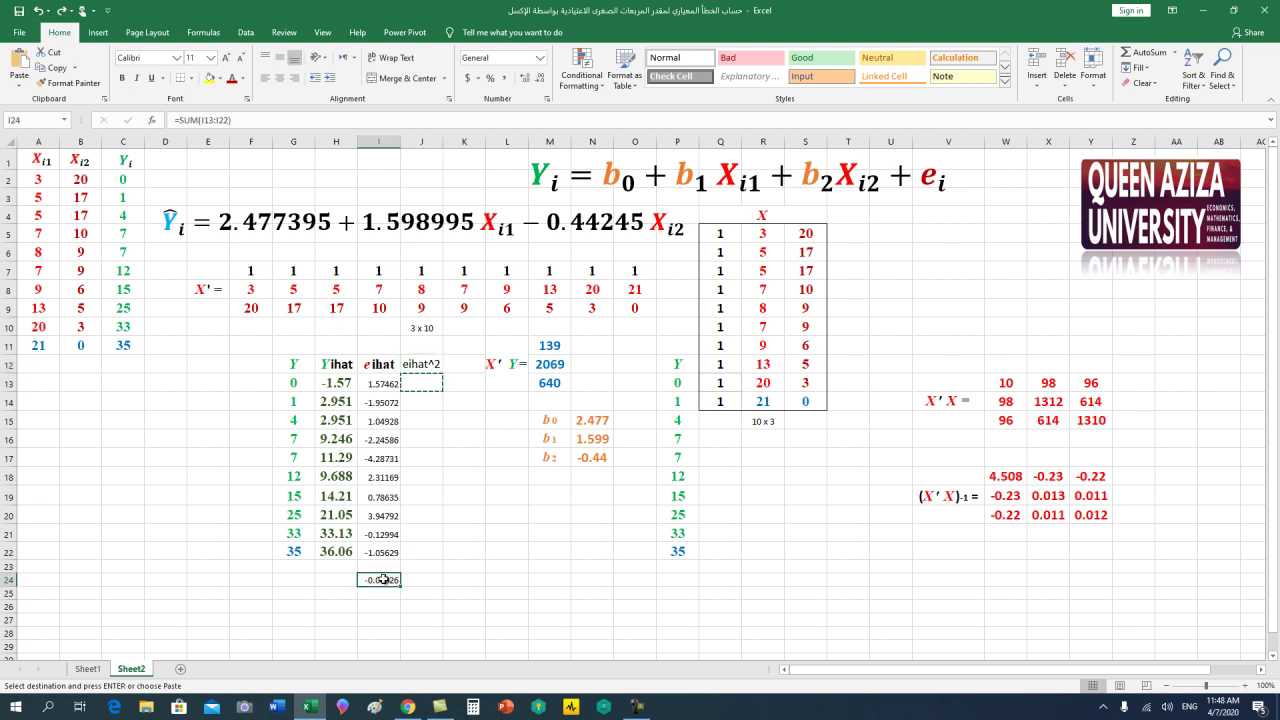
pyautogui.hotkey('ctrl', 'z')
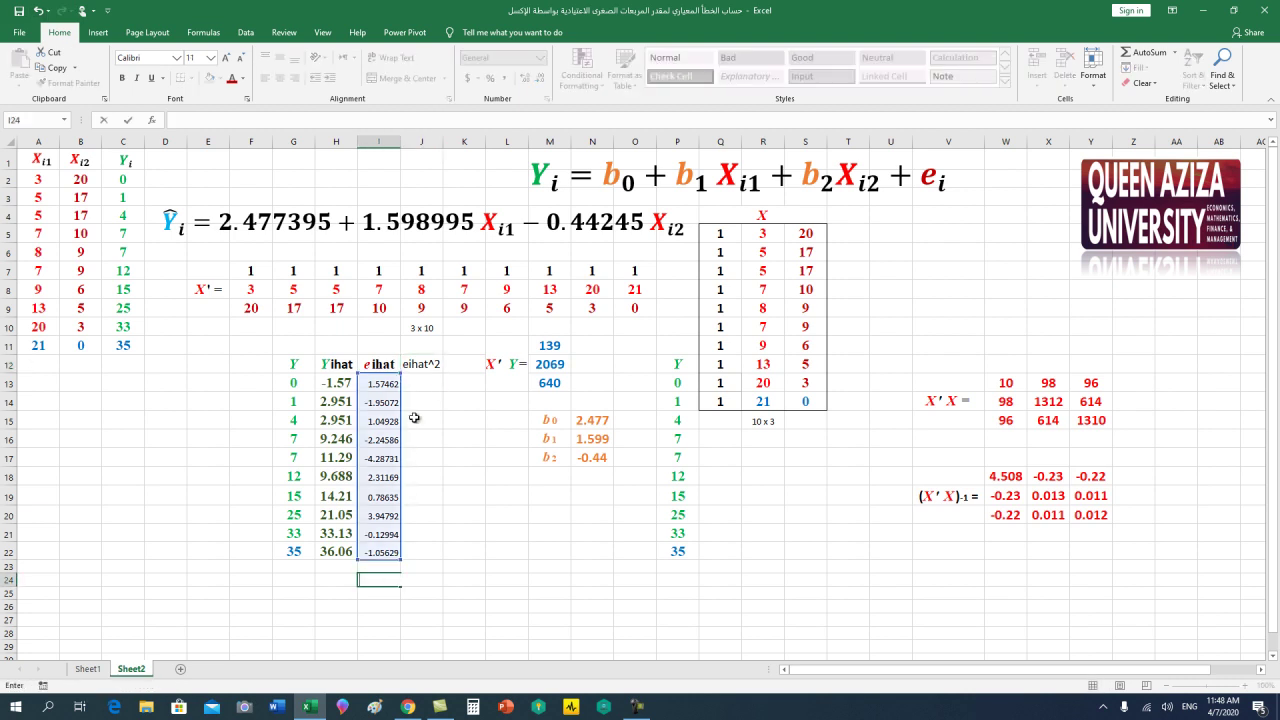
# Clear the content and formatting of the eihat^2 header in J12
pyautogui.click(421, 365)
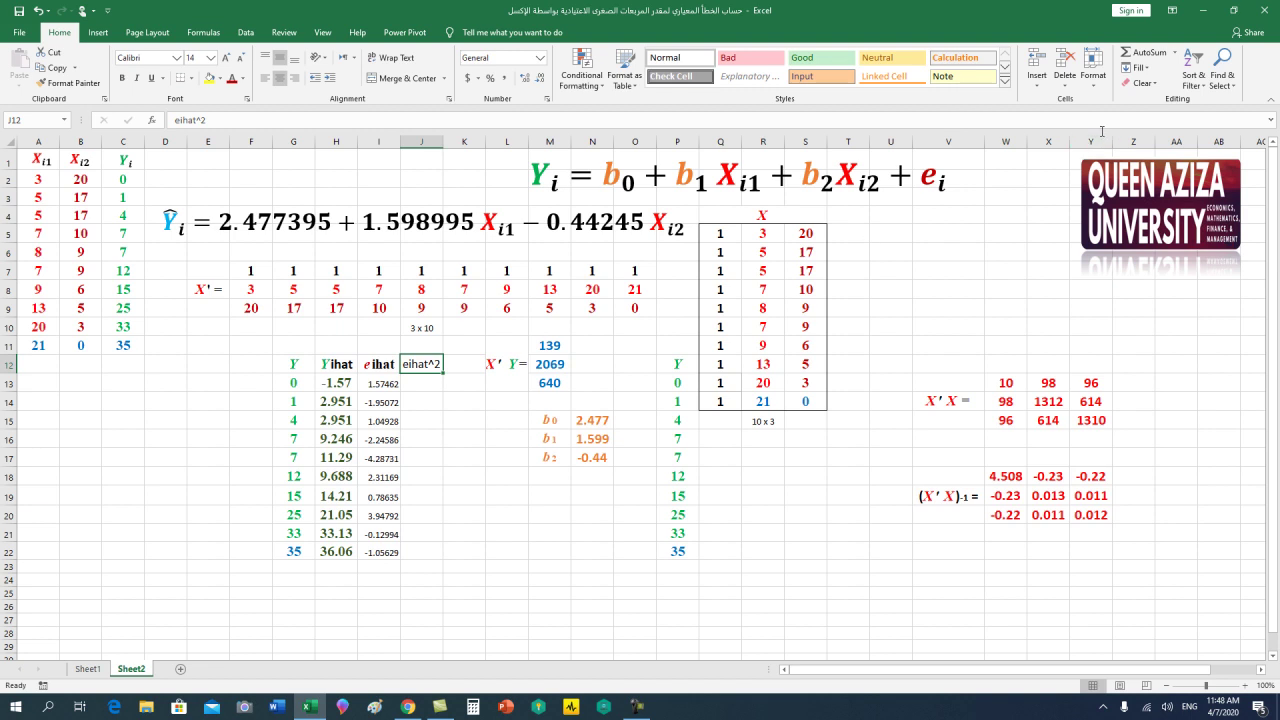
pyautogui.click(1140, 83)
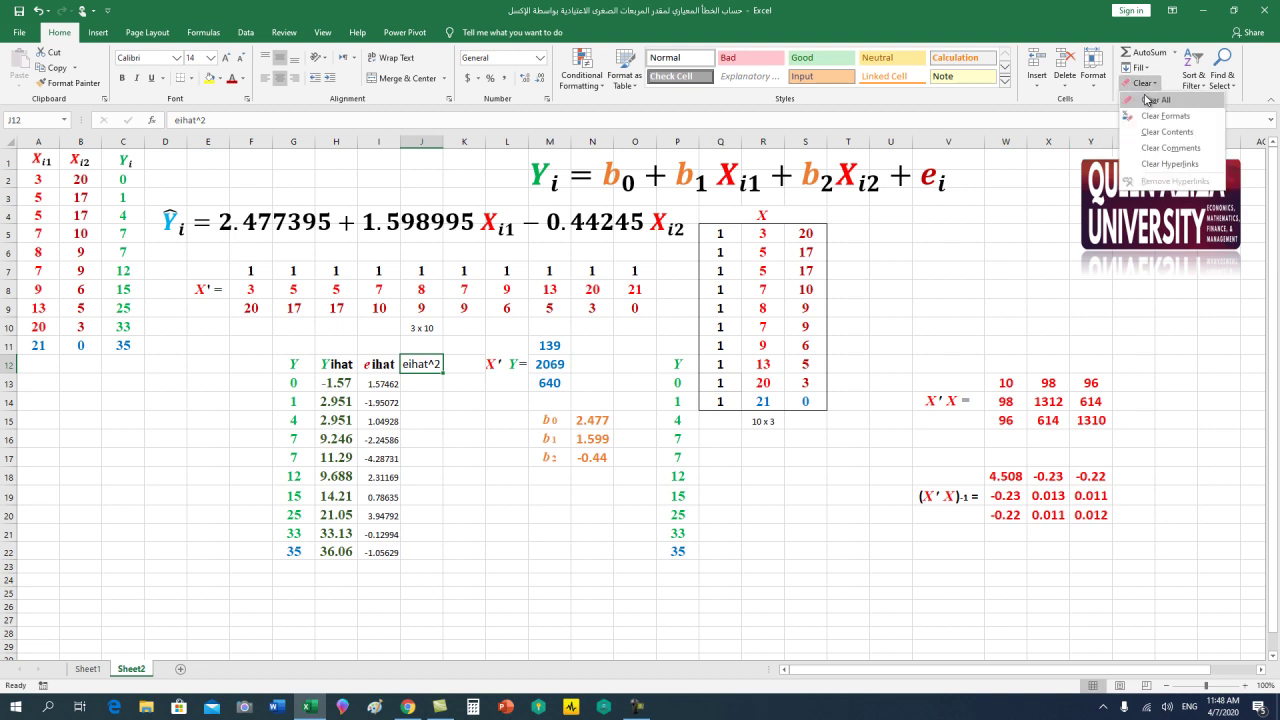
pyautogui.click(1150, 99)
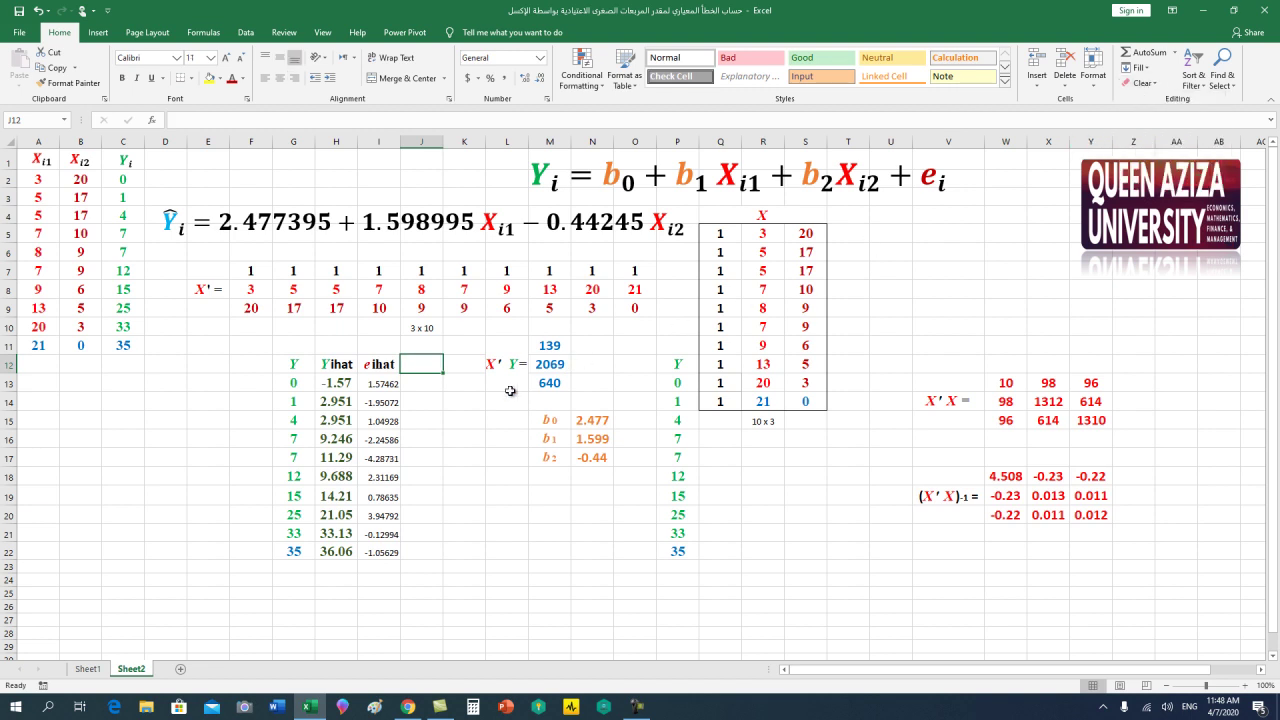
# Clear the content and formatting of the residuals in I13:I22, keeping the eihat header
pyautogui.moveTo(387, 367); pyautogui.dragTo(386, 528)
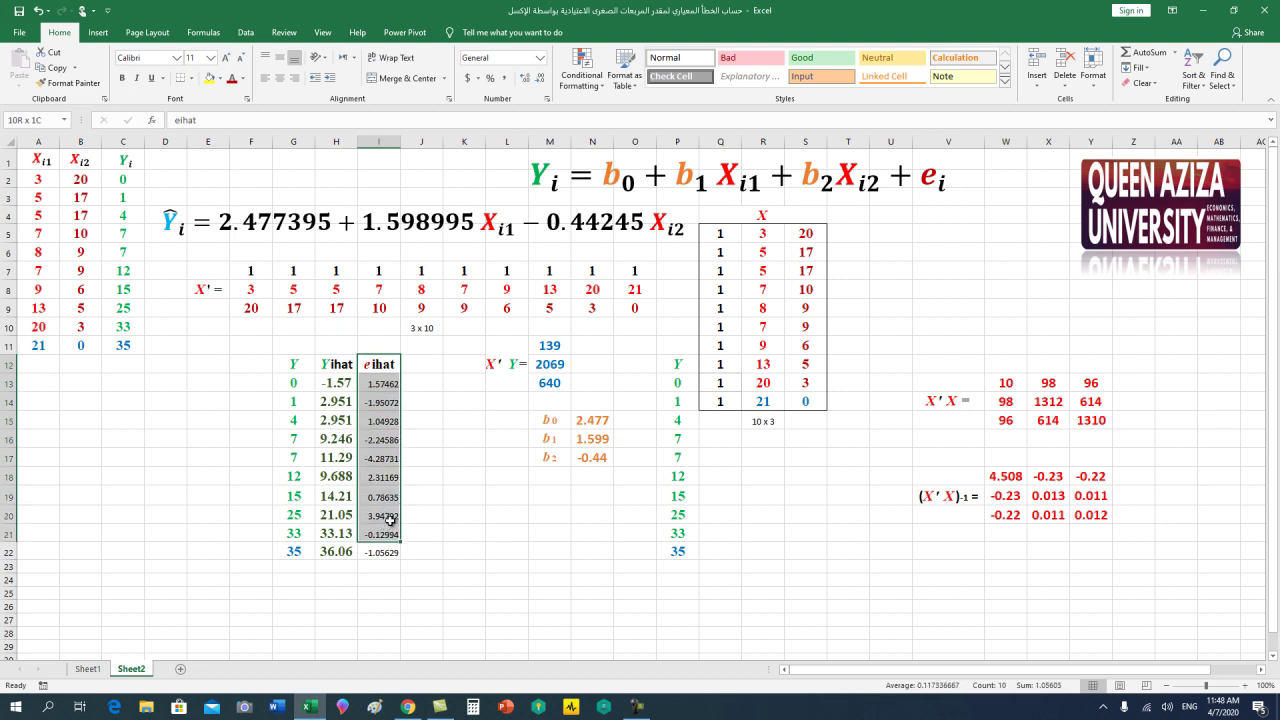
pyautogui.moveTo(380, 388); pyautogui.dragTo(381, 553)
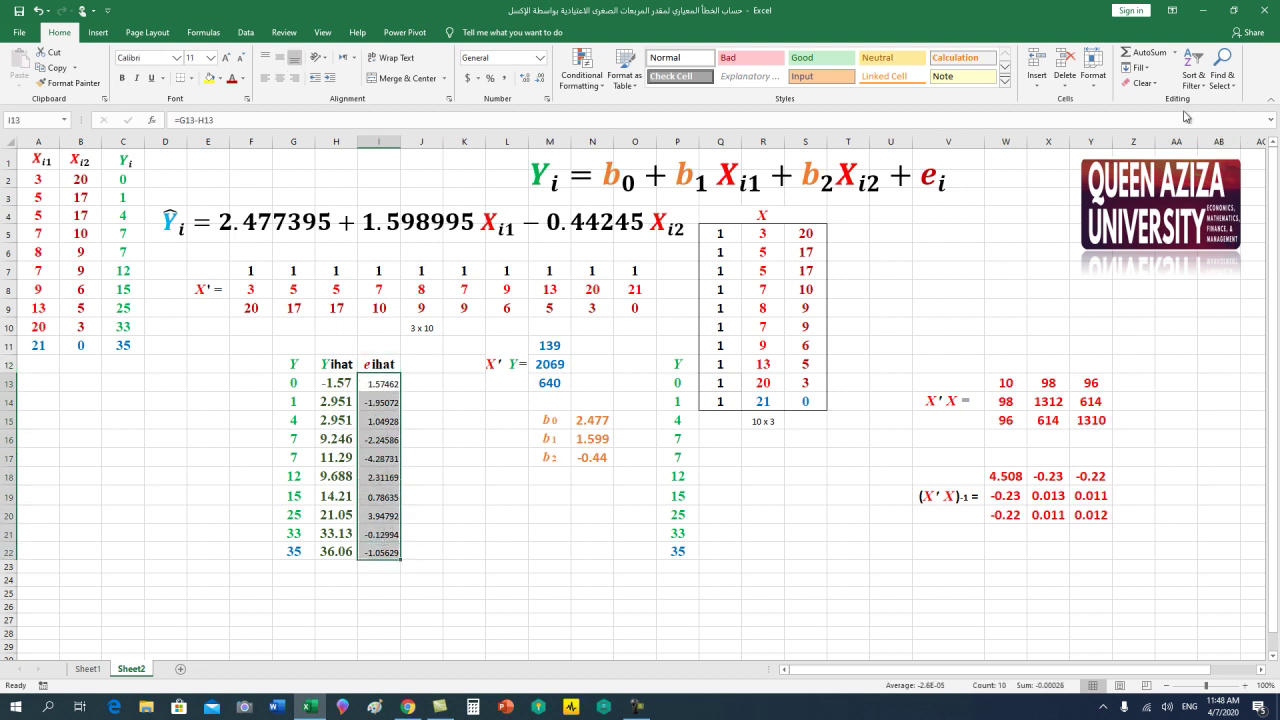
pyautogui.click(1150, 86)
pyautogui.click(1156, 102)
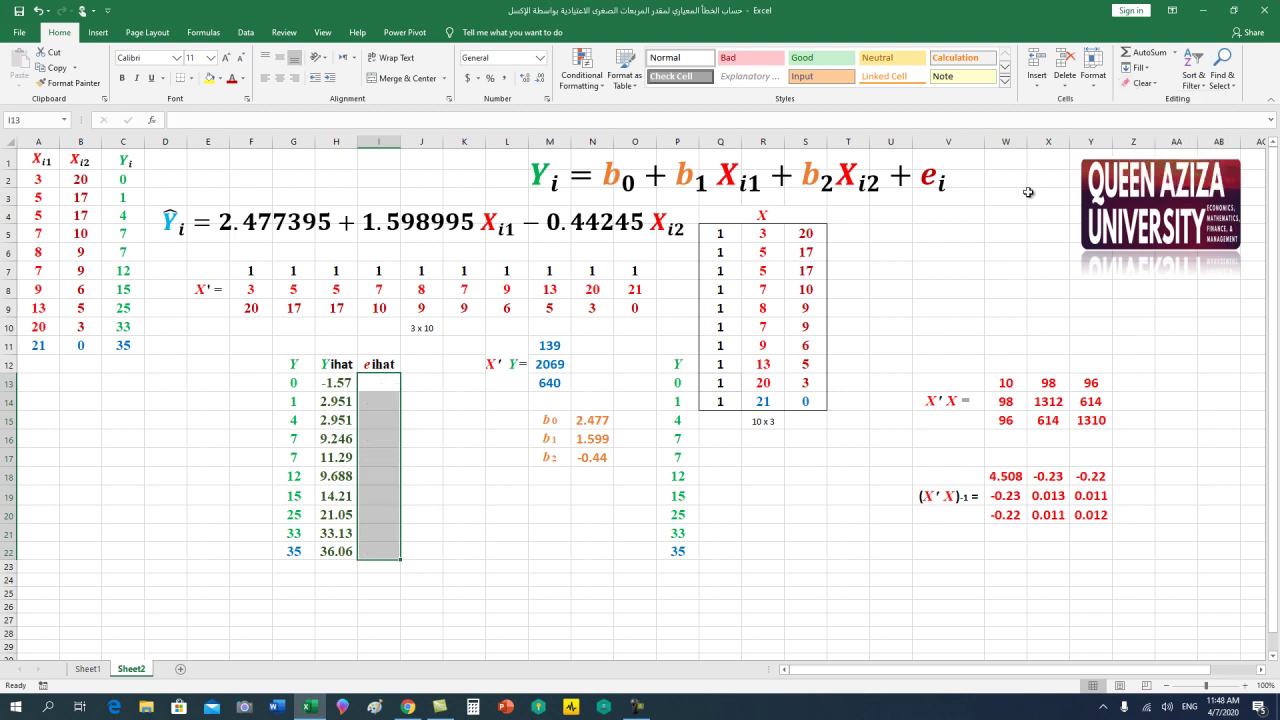
# Clear the content and formatting of the fitted values in H13:H22, keeping the Yihat header
pyautogui.click(338, 365)
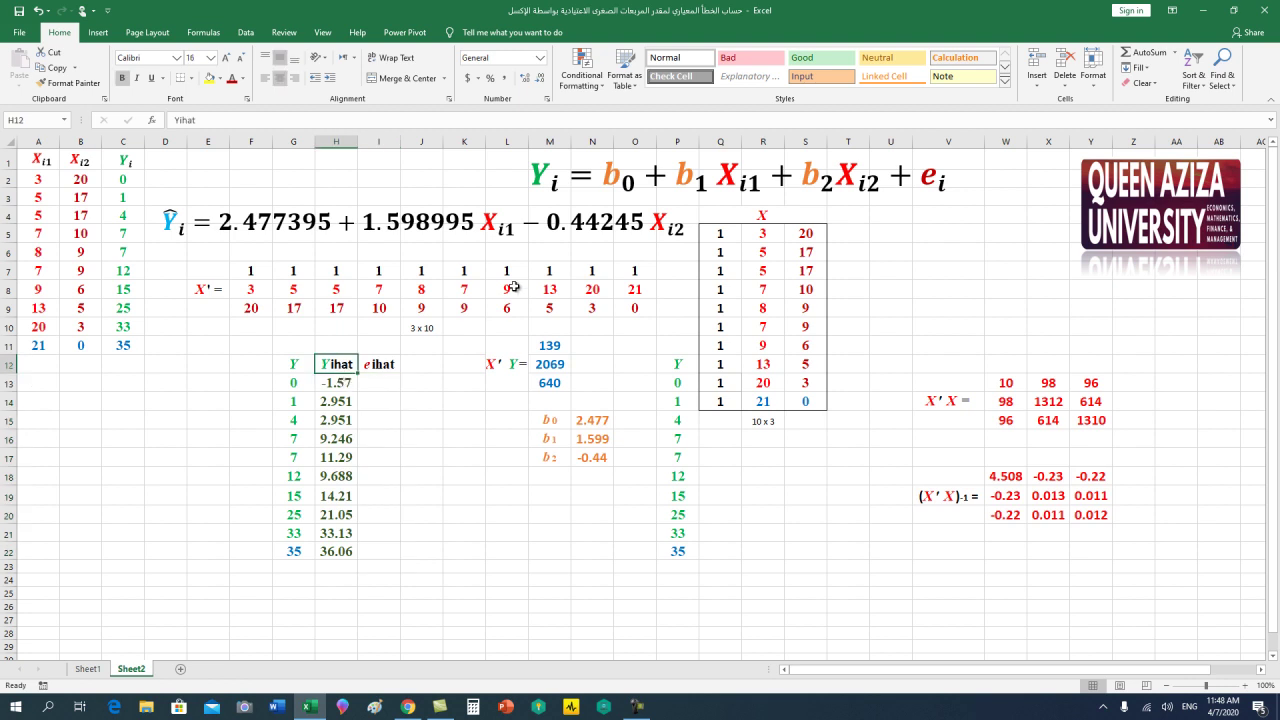
pyautogui.click(591, 420)
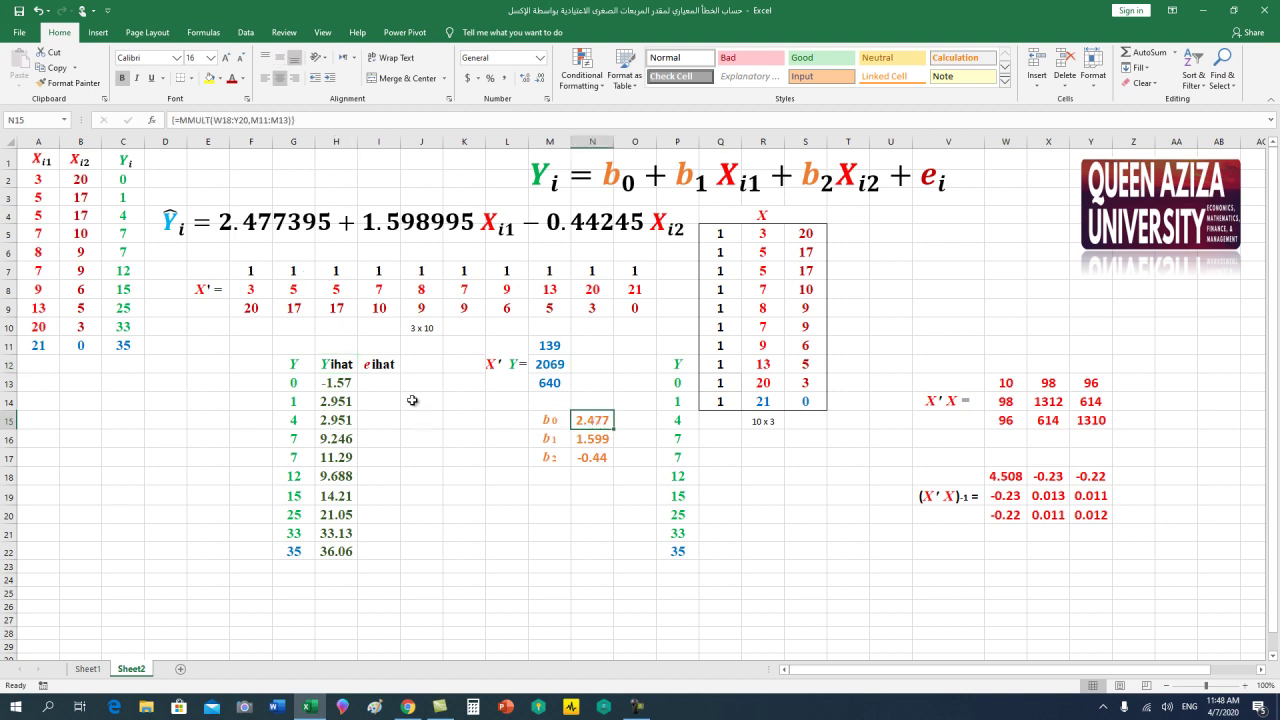
pyautogui.click(386, 384)
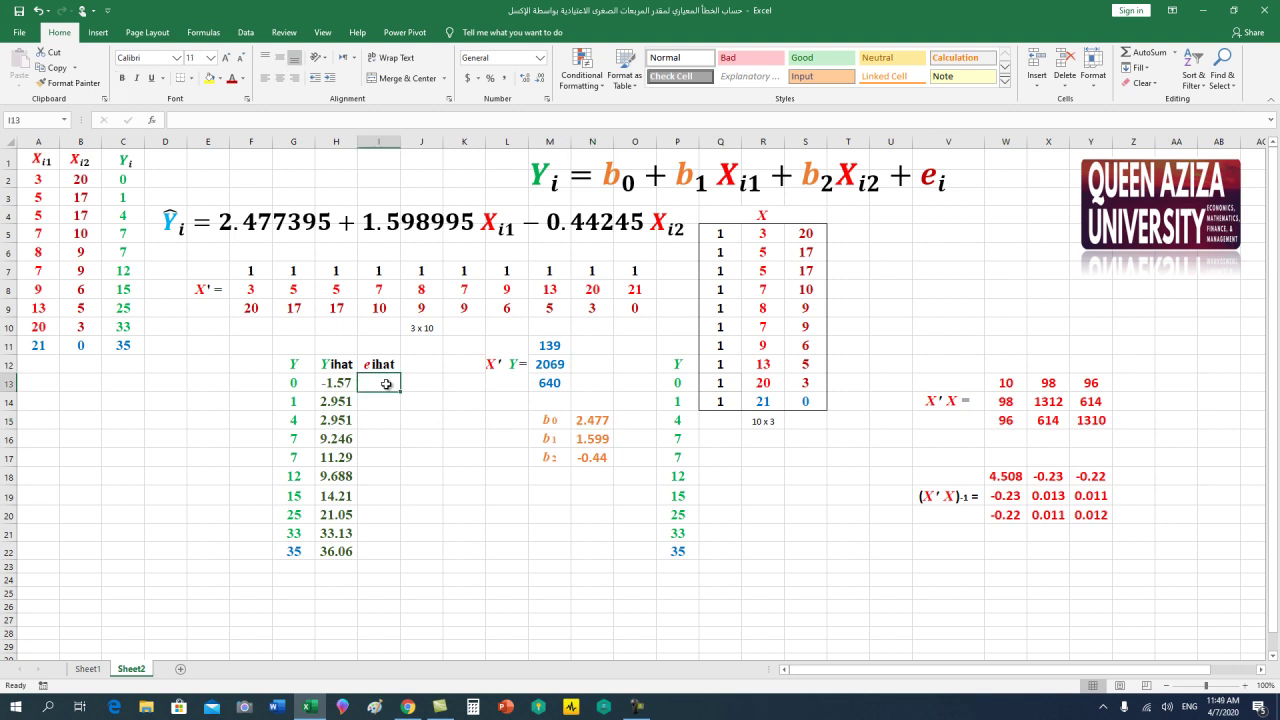
pyautogui.click(343, 383)
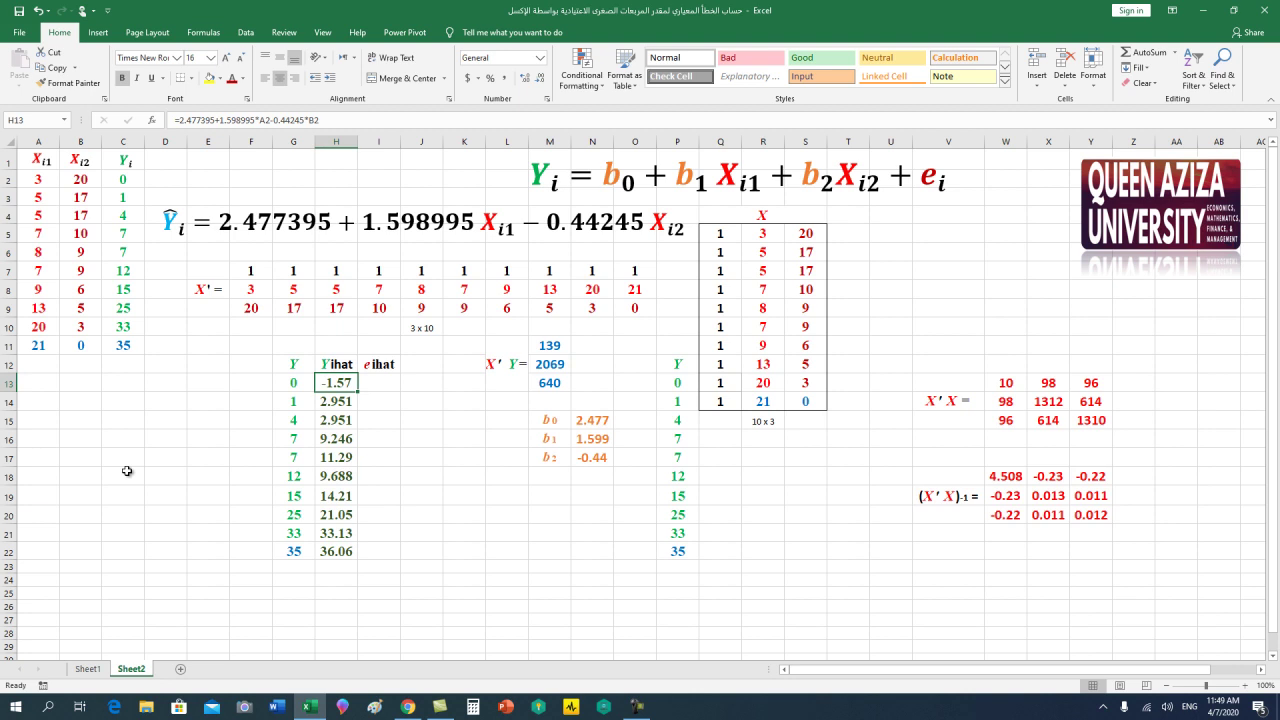
pyautogui.moveTo(340, 384); pyautogui.dragTo(336, 551)
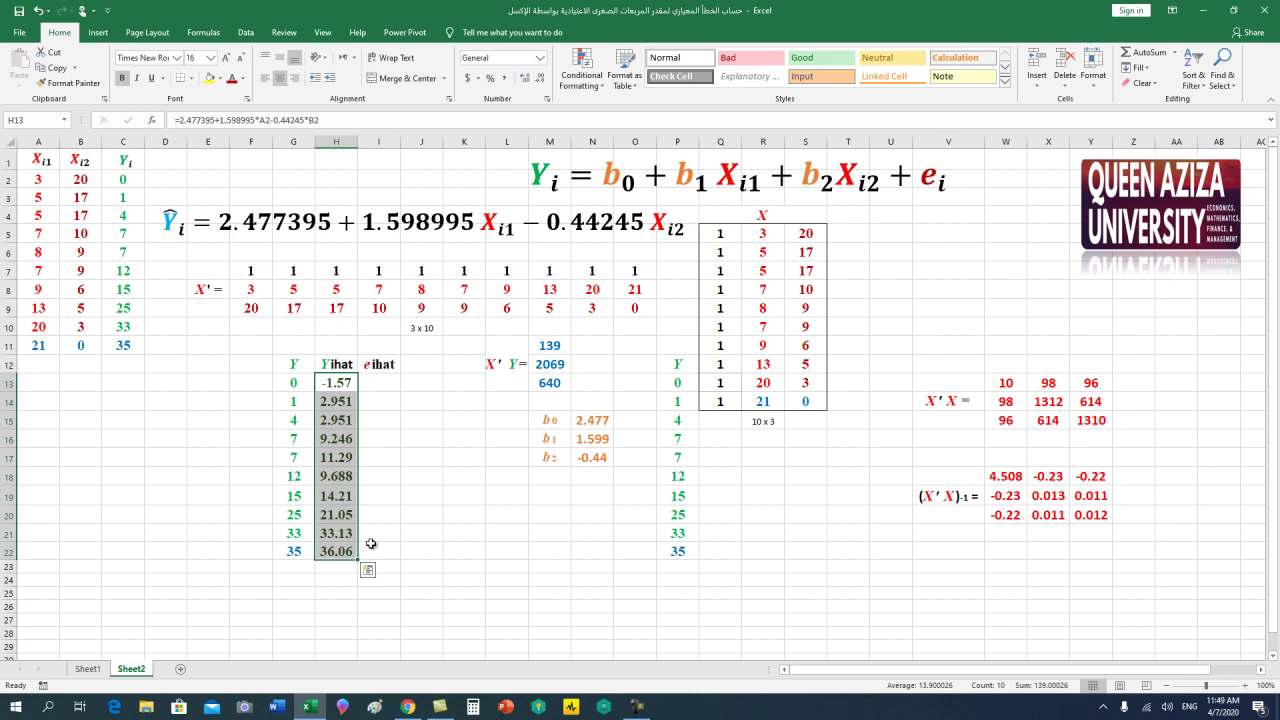
pyautogui.click(1140, 83)
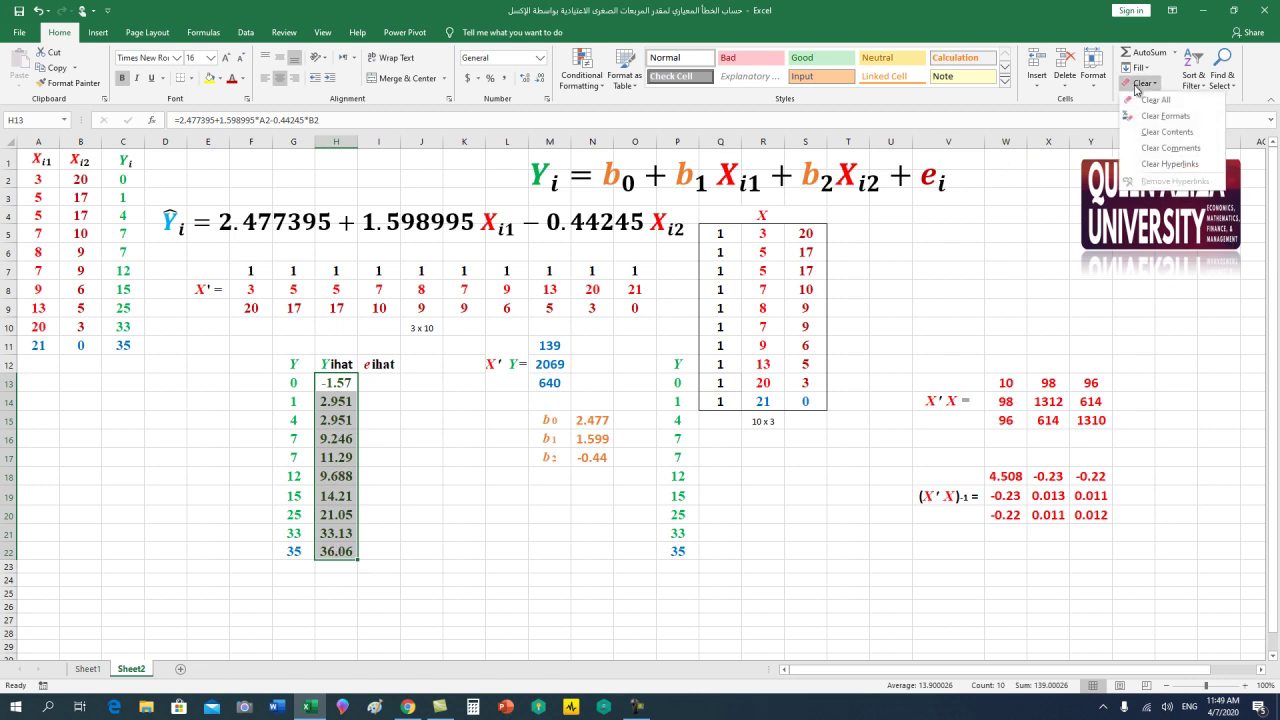
pyautogui.click(1150, 94)
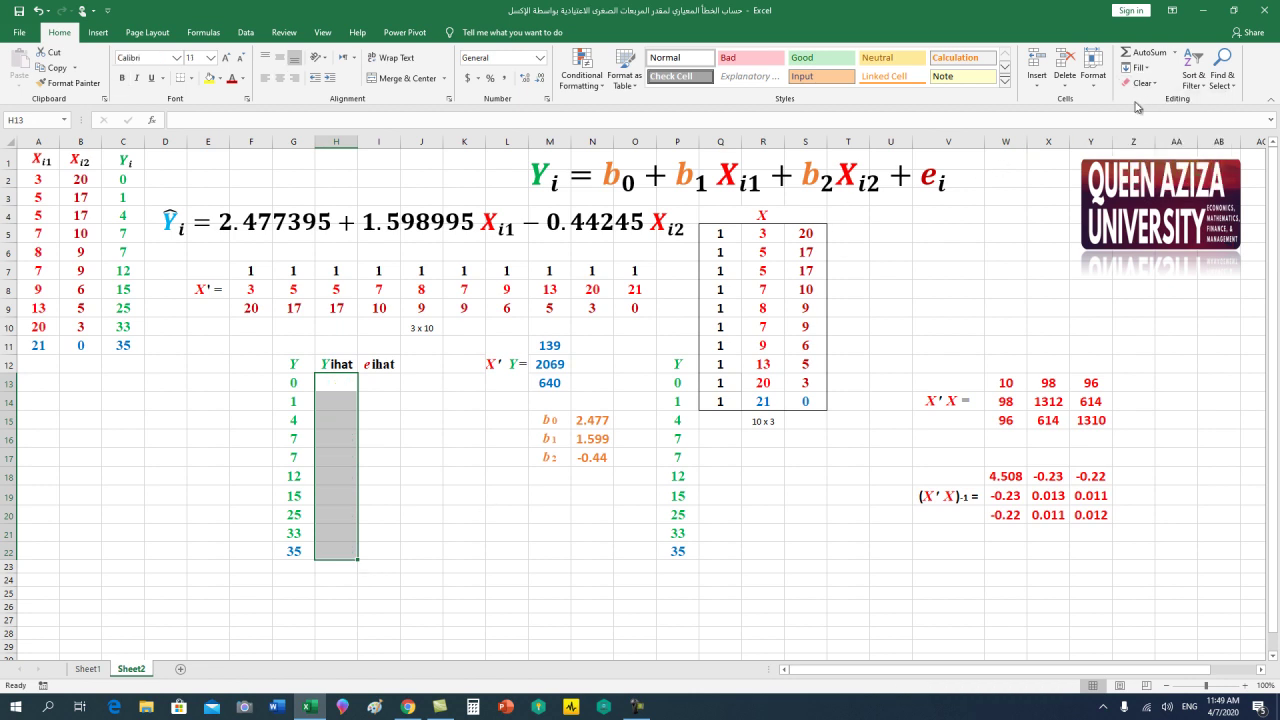
pyautogui.click(345, 382)
pyautogui.write('=')
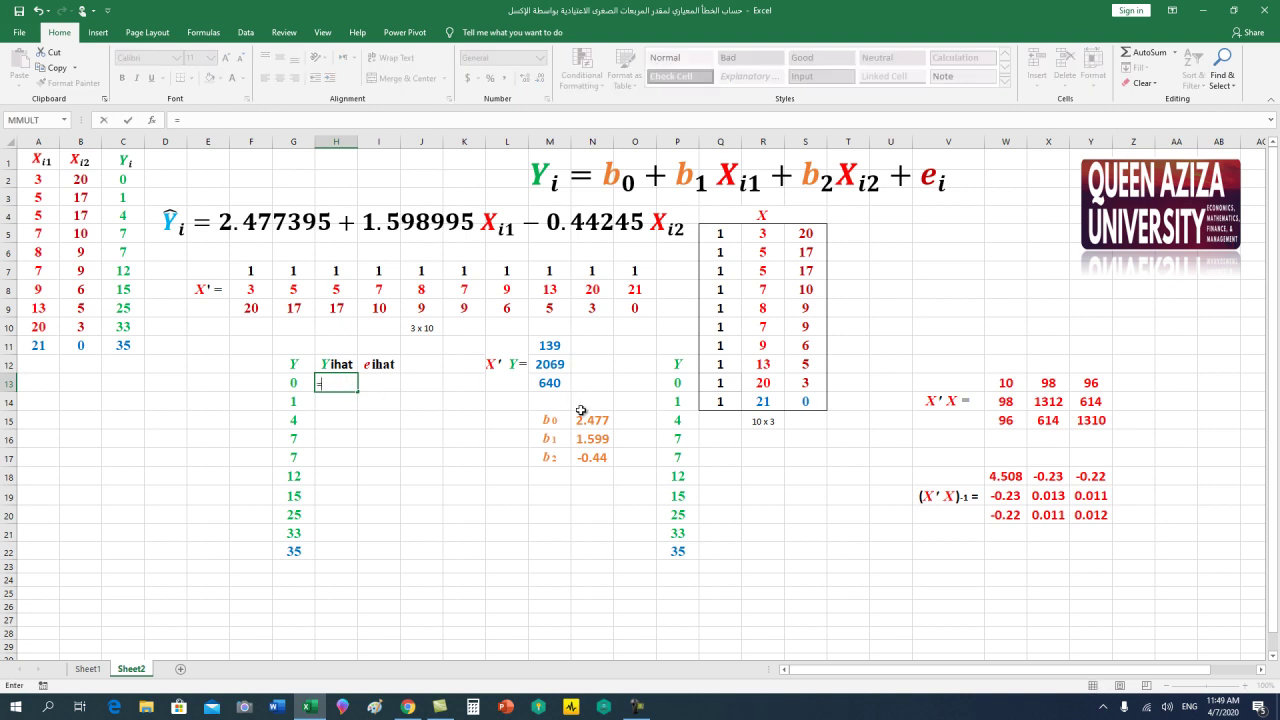
pyautogui.write('2.477')
pyautogui.write('395+1.')
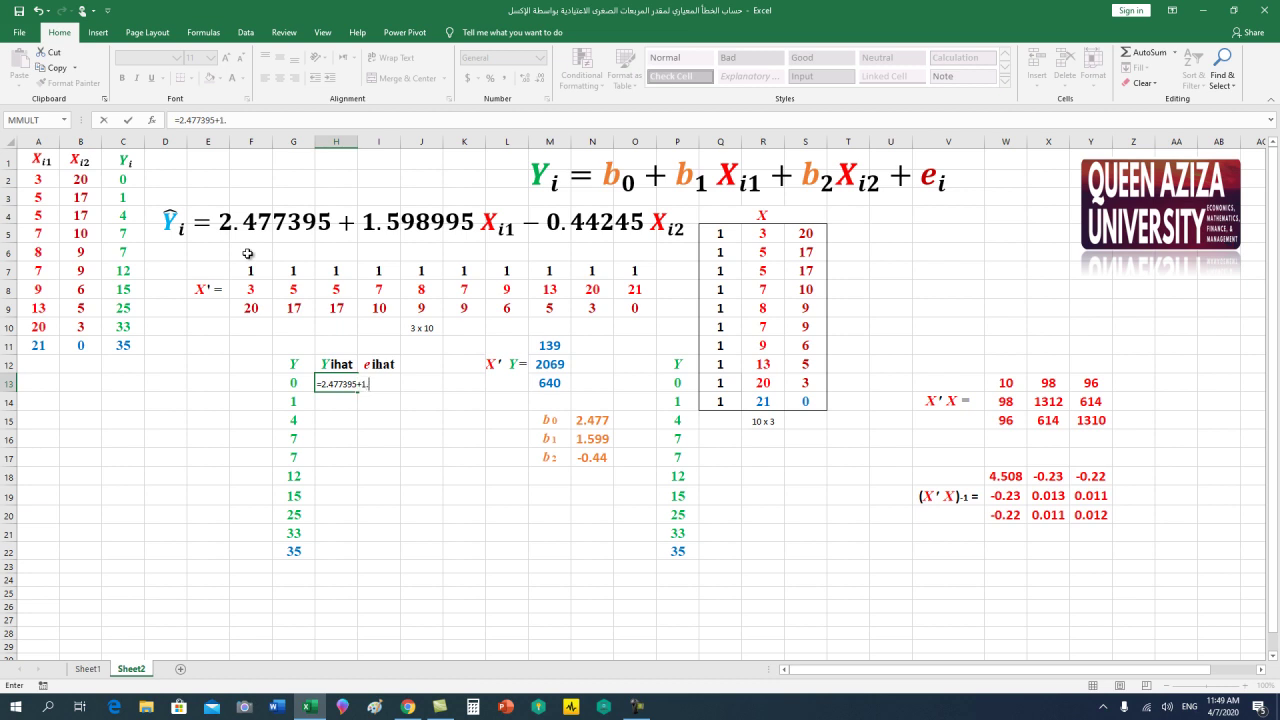
pyautogui.write('598995')
pyautogui.click(47, 182)
pyautogui.click(321, 390)
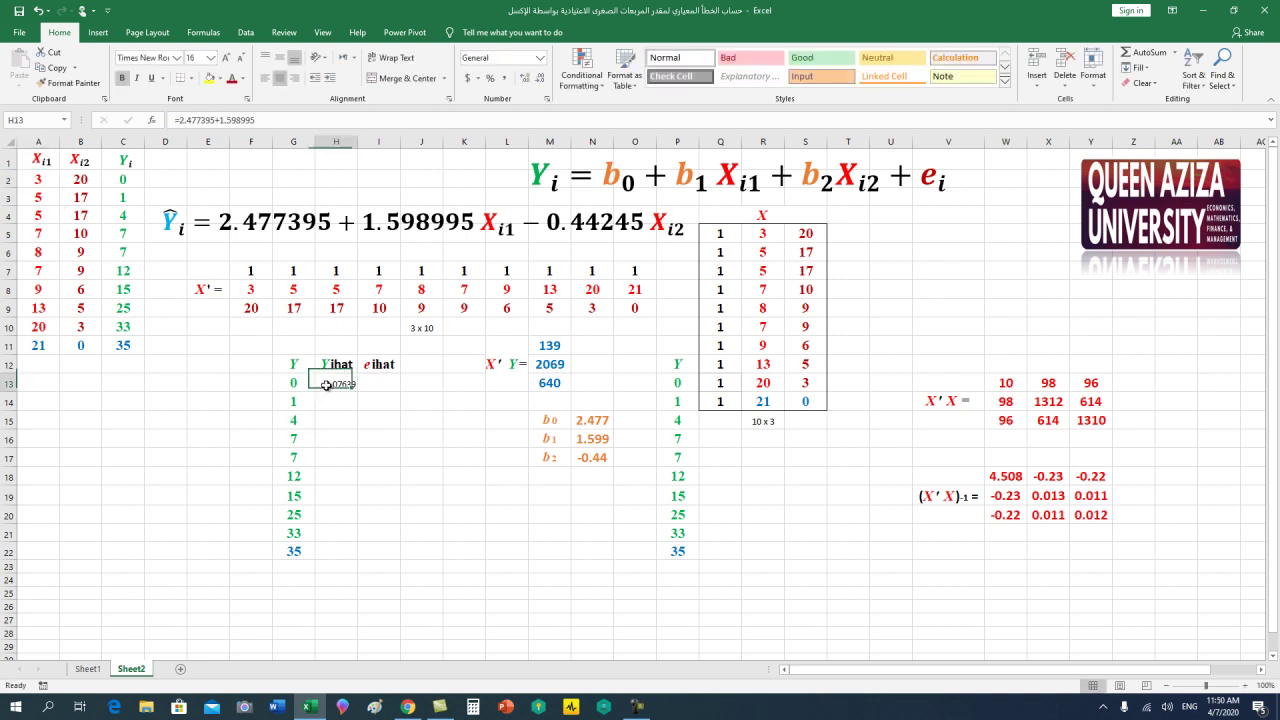
pyautogui.click(38, 11)
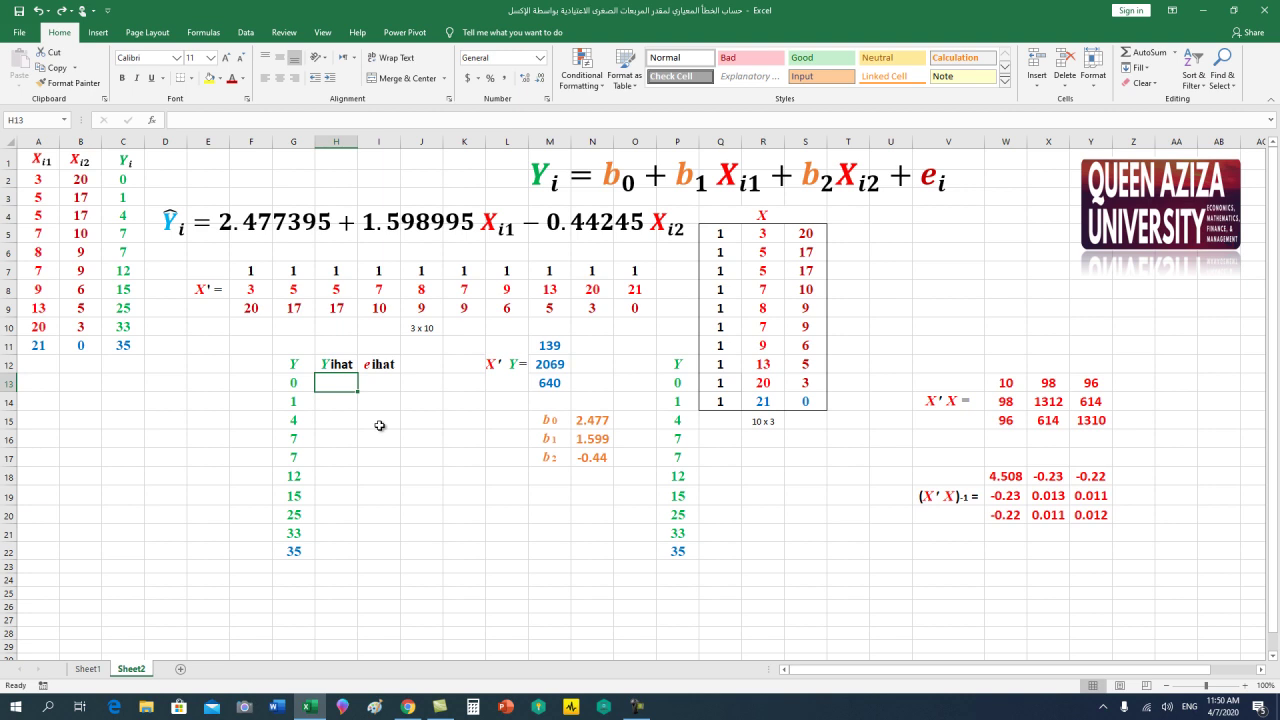
# Enter the fitted-value formula =2.477395+1.598995*A2-0.44245*B2 in H13
pyautogui.write('=2.477395+1.598995*')
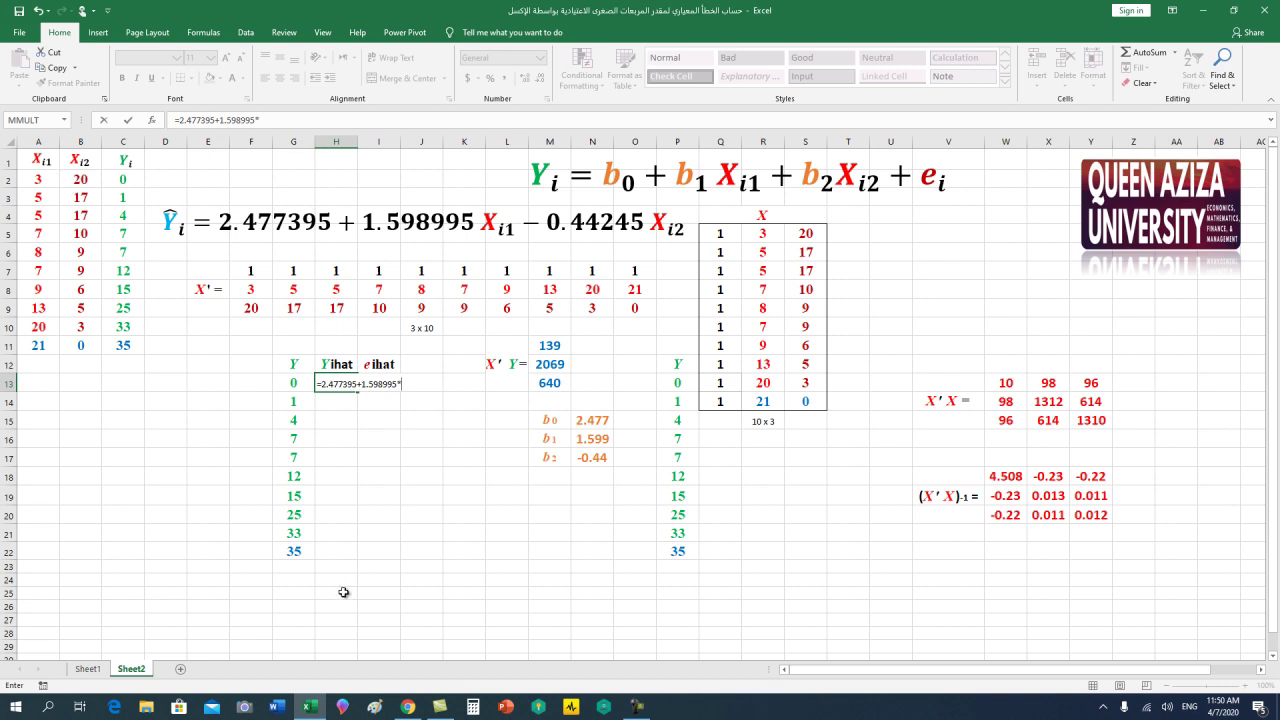
pyautogui.write('a2-.44245*')
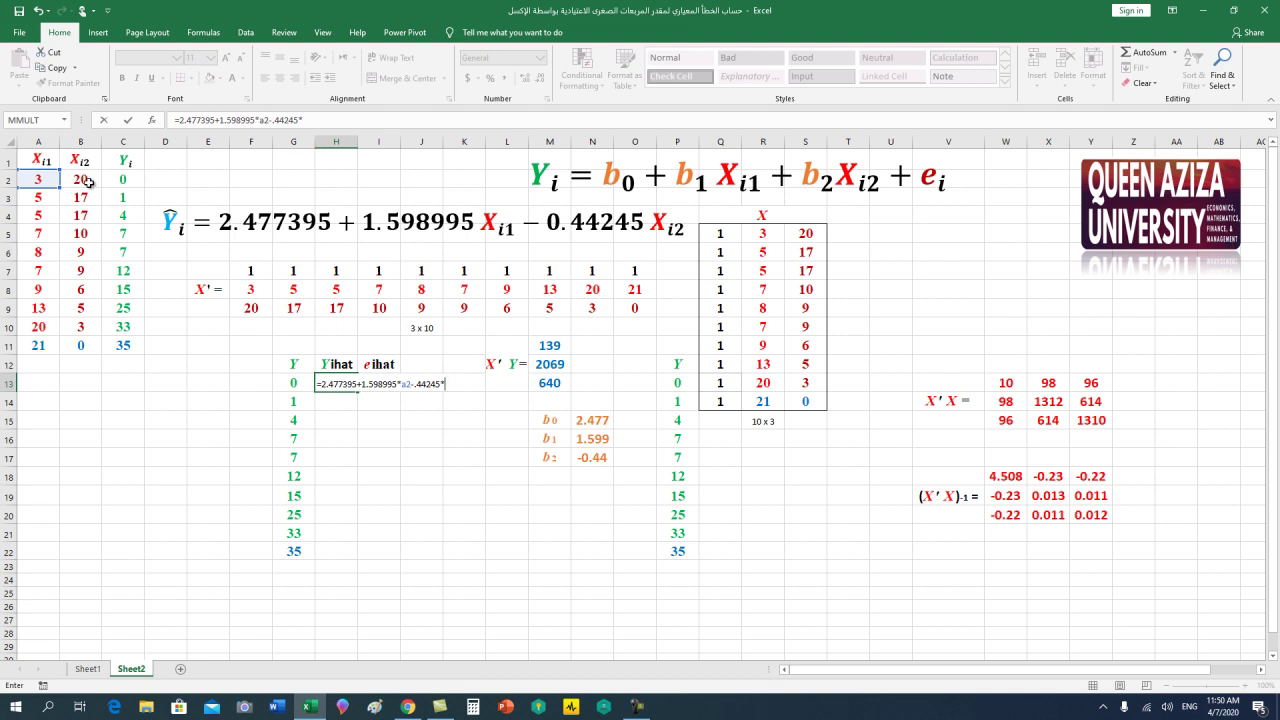
pyautogui.write('b2')
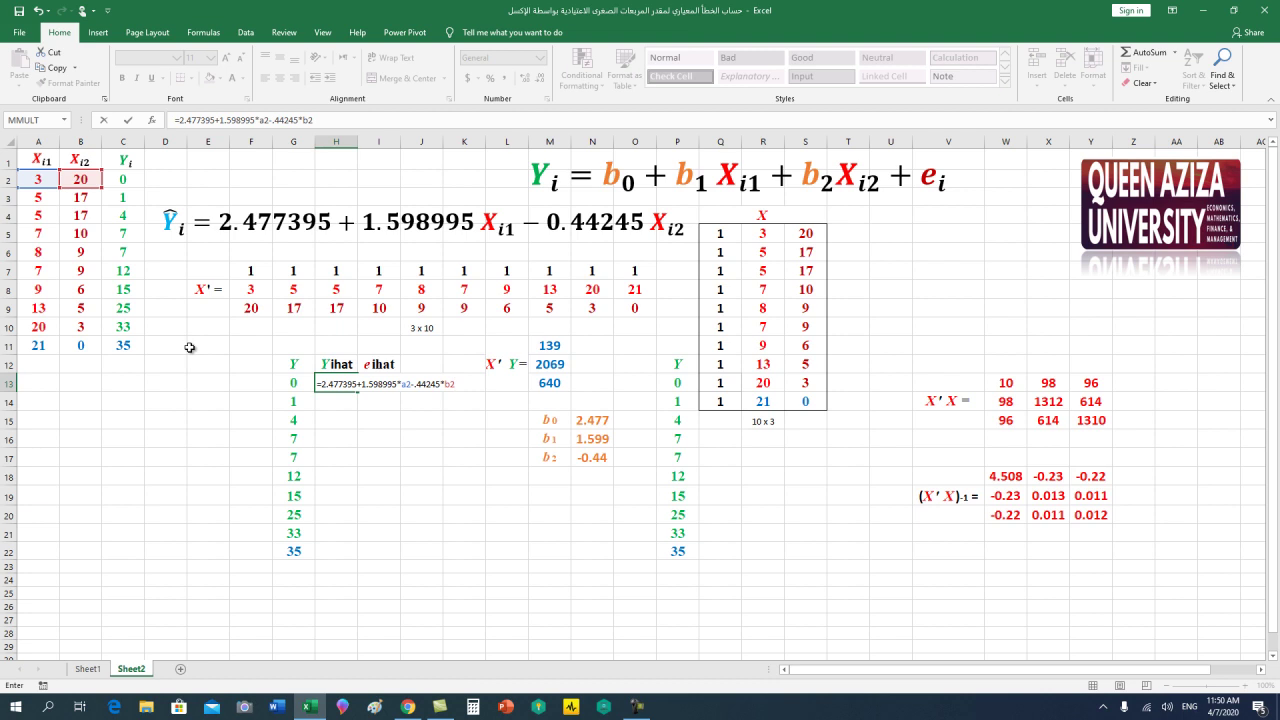
pyautogui.press('Return')
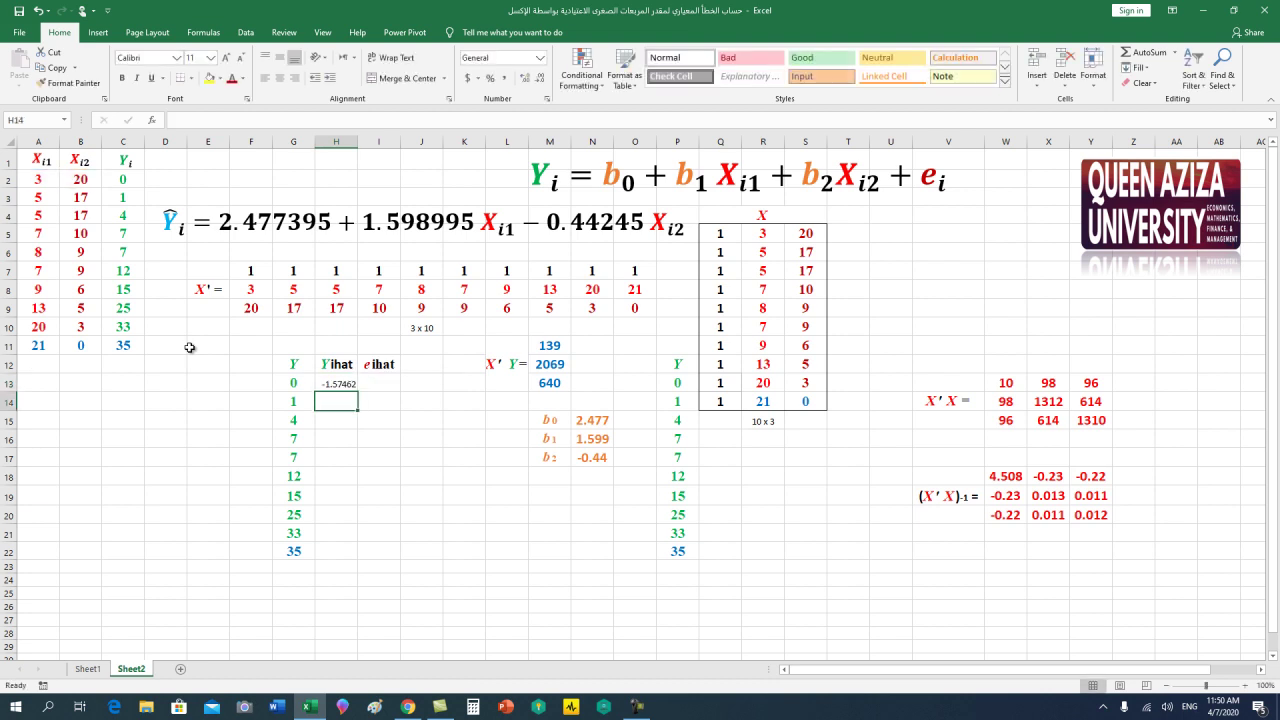
# Copy the fitted-value formula from H13 down to H14:H22
pyautogui.click(337, 385)
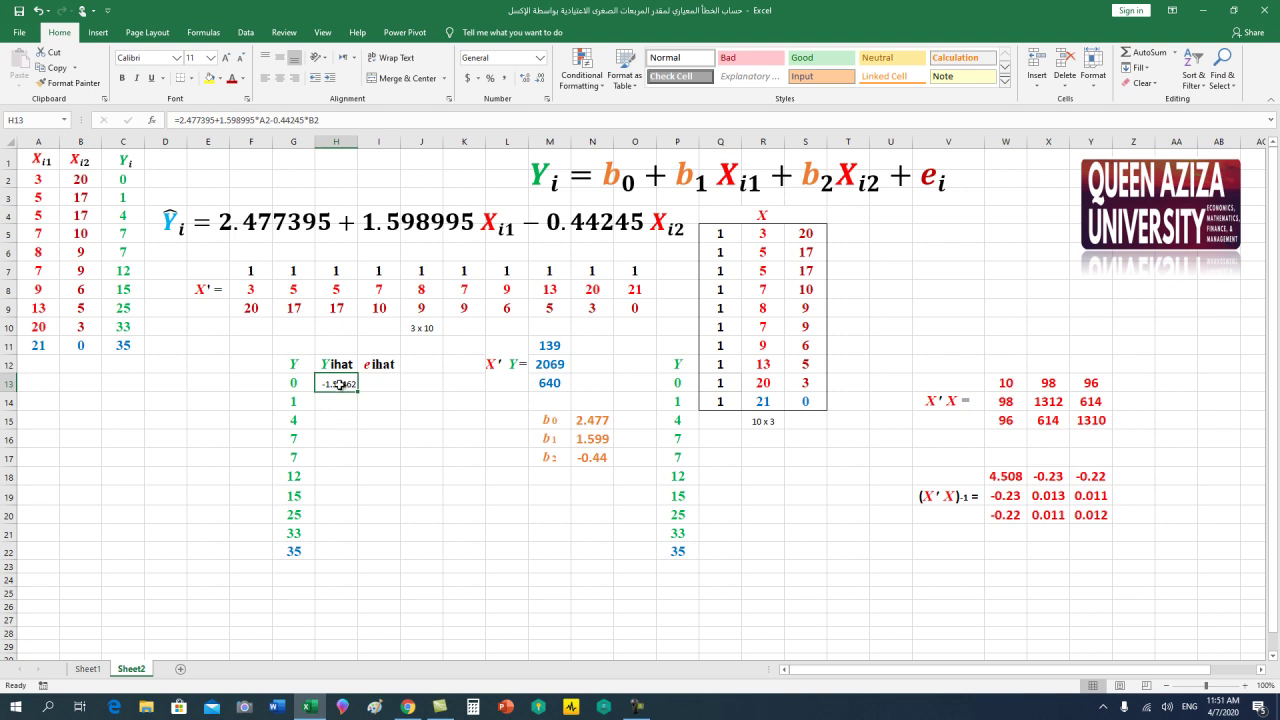
pyautogui.hotkey('ctrl', 'c')
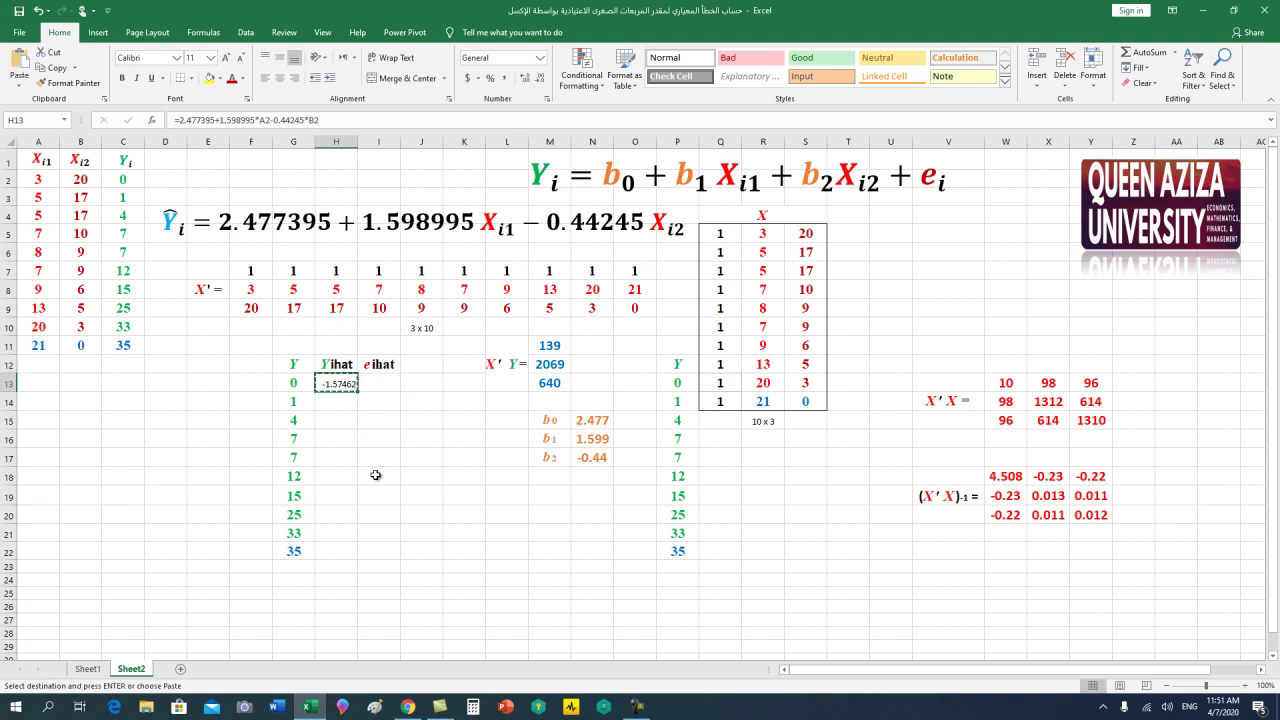
pyautogui.press('Down')
pyautogui.hotkey('shift', 'Down')
pyautogui.hotkey('shift', 'Down')
pyautogui.hotkey('shift', 'Down')
pyautogui.hotkey('shift', 'Down')
pyautogui.hotkey('shift', 'Down')
pyautogui.hotkey('shift', 'Down')
pyautogui.hotkey('shift', 'Down')
pyautogui.hotkey('shift', 'Down')
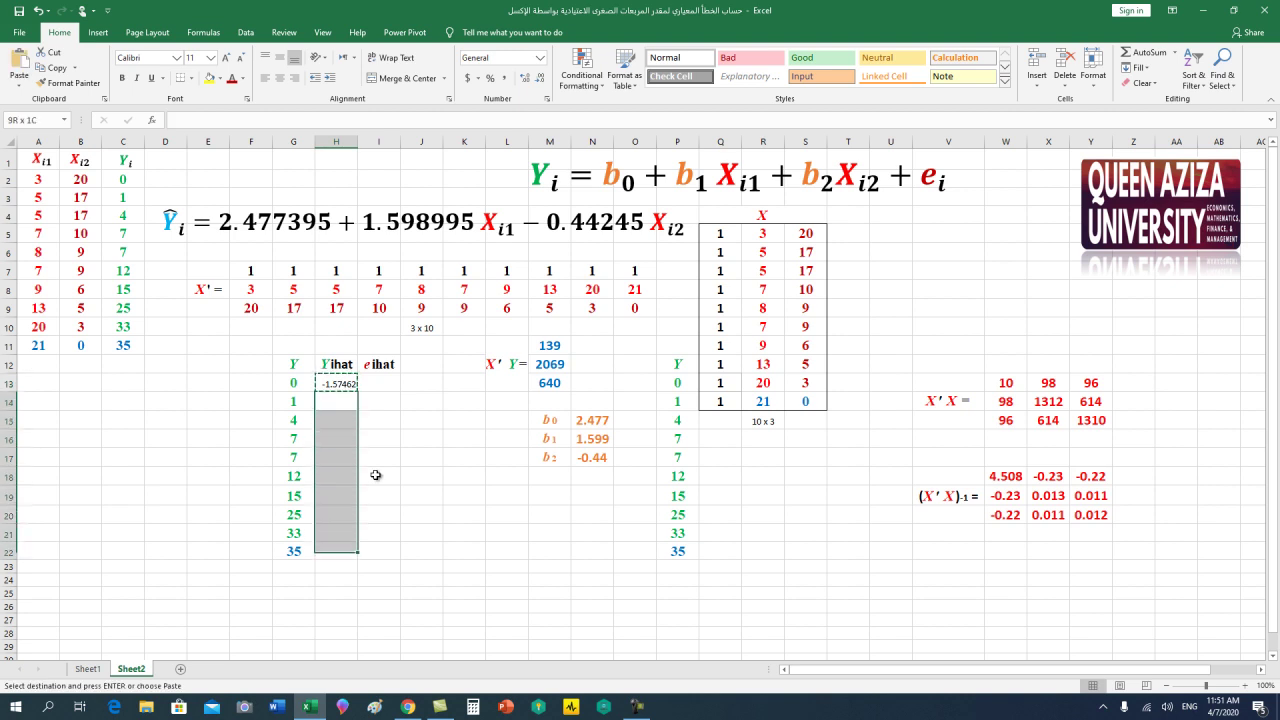
pyautogui.press('Return')
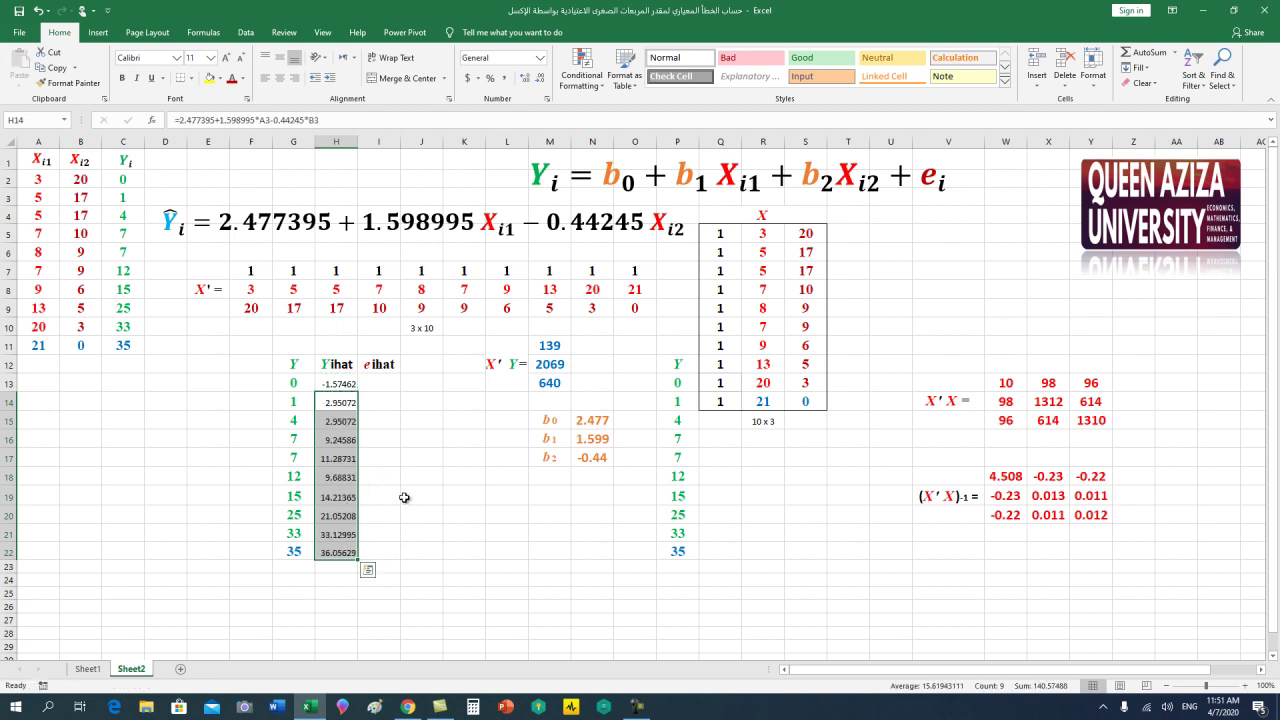
pyautogui.press('Escape')
# Centre the fitted values in H13:H22 and make them bold at font size 16
pyautogui.moveTo(343, 384); pyautogui.dragTo(330, 543)
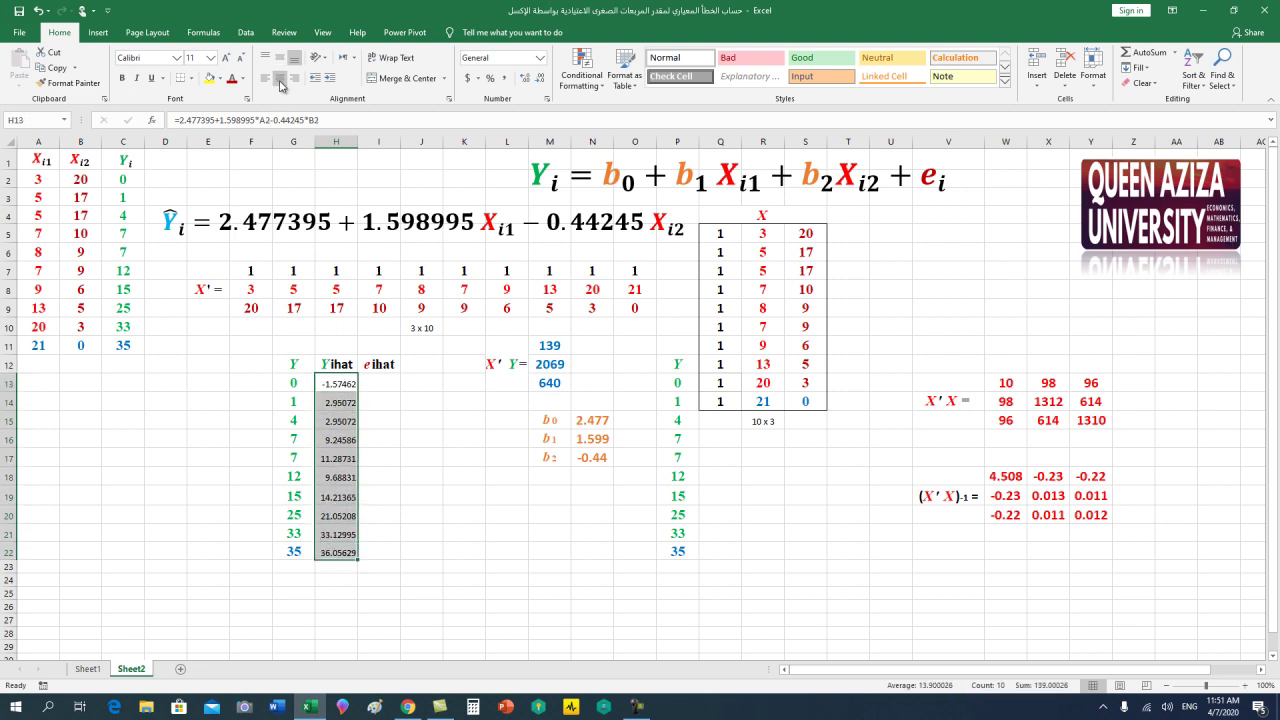
pyautogui.click(280, 57)
pyautogui.click(226, 57)
pyautogui.click(226, 57)
pyautogui.click(226, 57)
pyautogui.click(123, 78)
# Set the fitted values in H13:H22 to Times New Roman with a dark green font colour
pyautogui.click(158, 64)
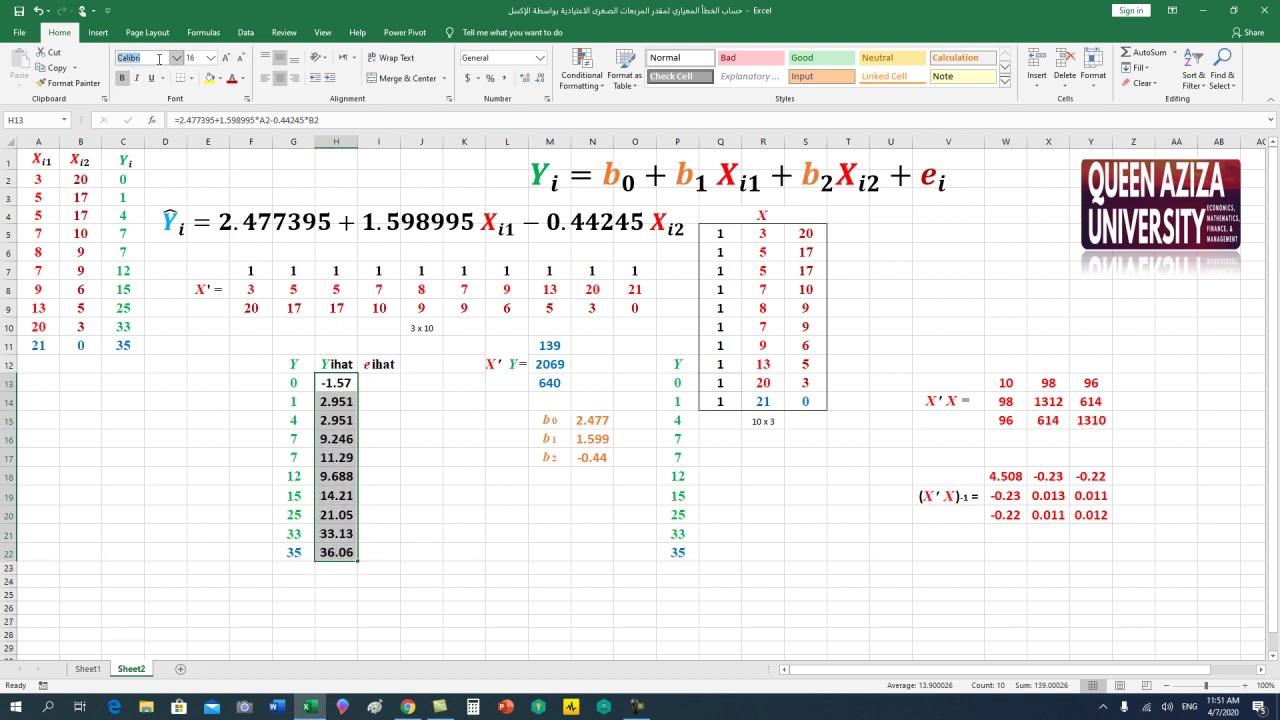
pyautogui.write('Times New Ro')
pyautogui.press('Return')
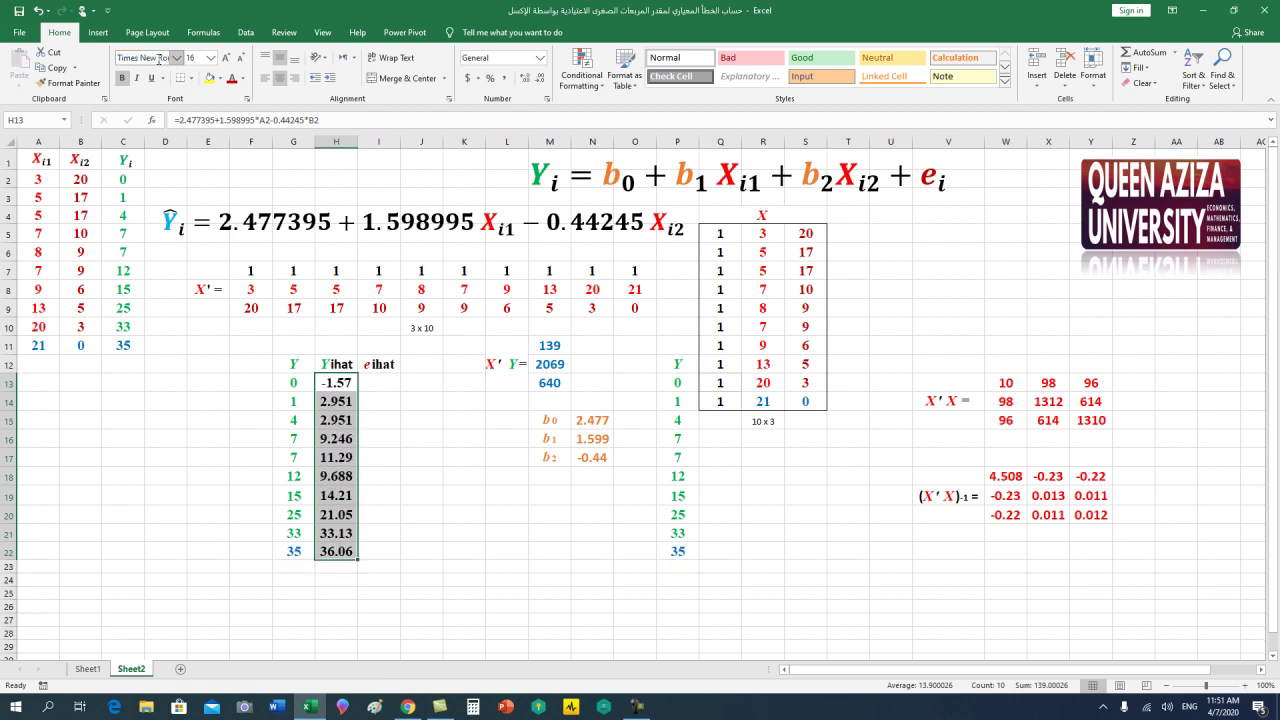
pyautogui.click(241, 83)
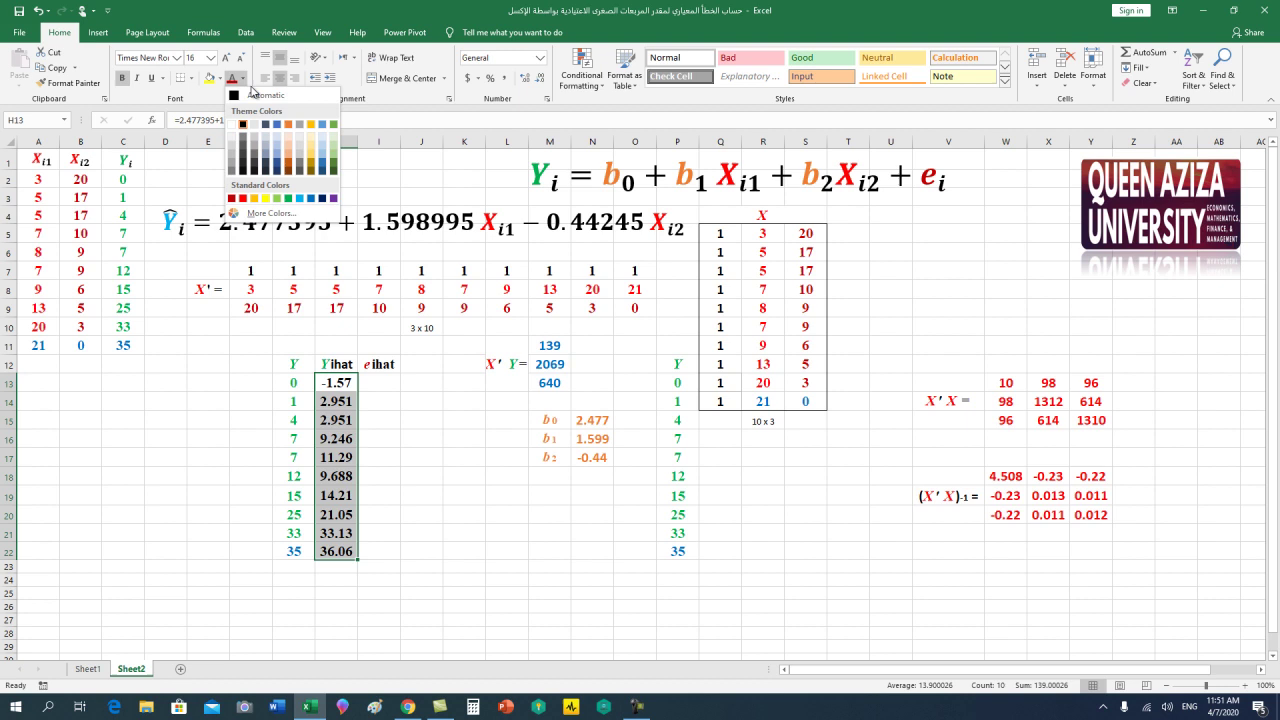
pyautogui.click(333, 167)
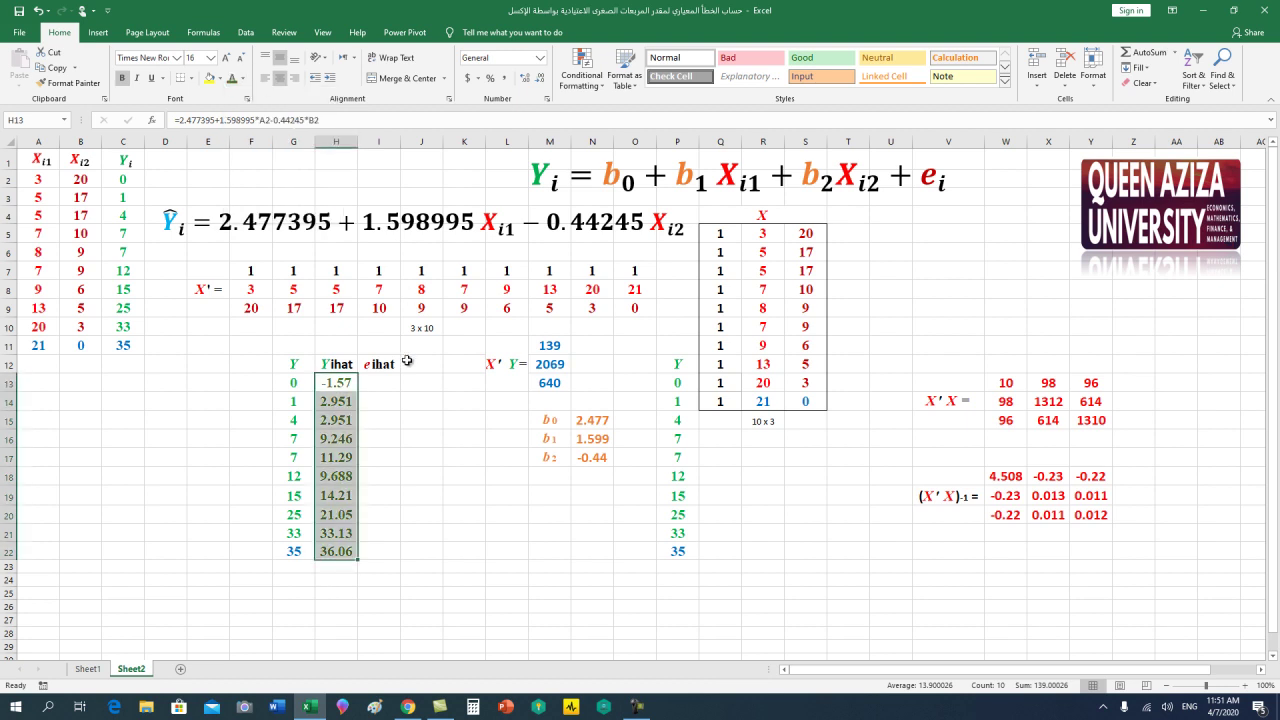
# Enter the residual formula =G13-H13 in I13, subtracting the first fitted value from the first observed Y
pyautogui.click(390, 386)
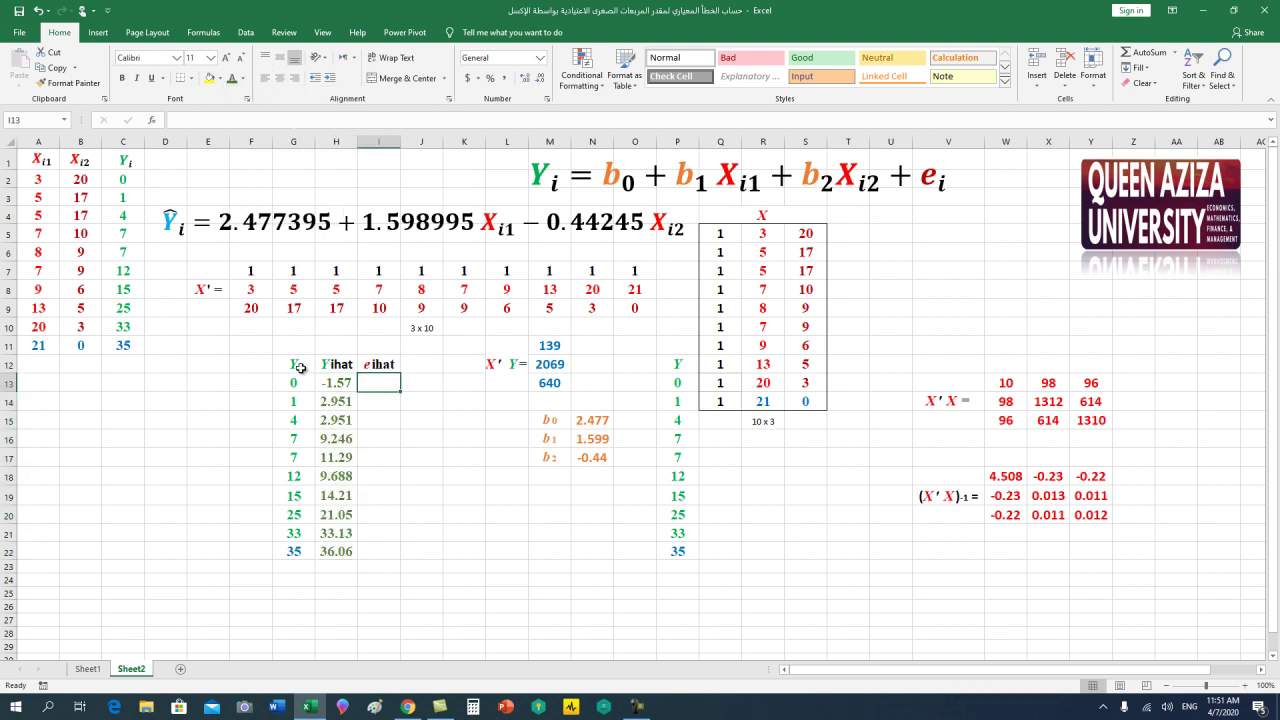
pyautogui.moveTo(296, 366); pyautogui.dragTo(294, 531)
pyautogui.moveTo(336, 366); pyautogui.dragTo(327, 533)
pyautogui.click(374, 385)
pyautogui.click(300, 381)
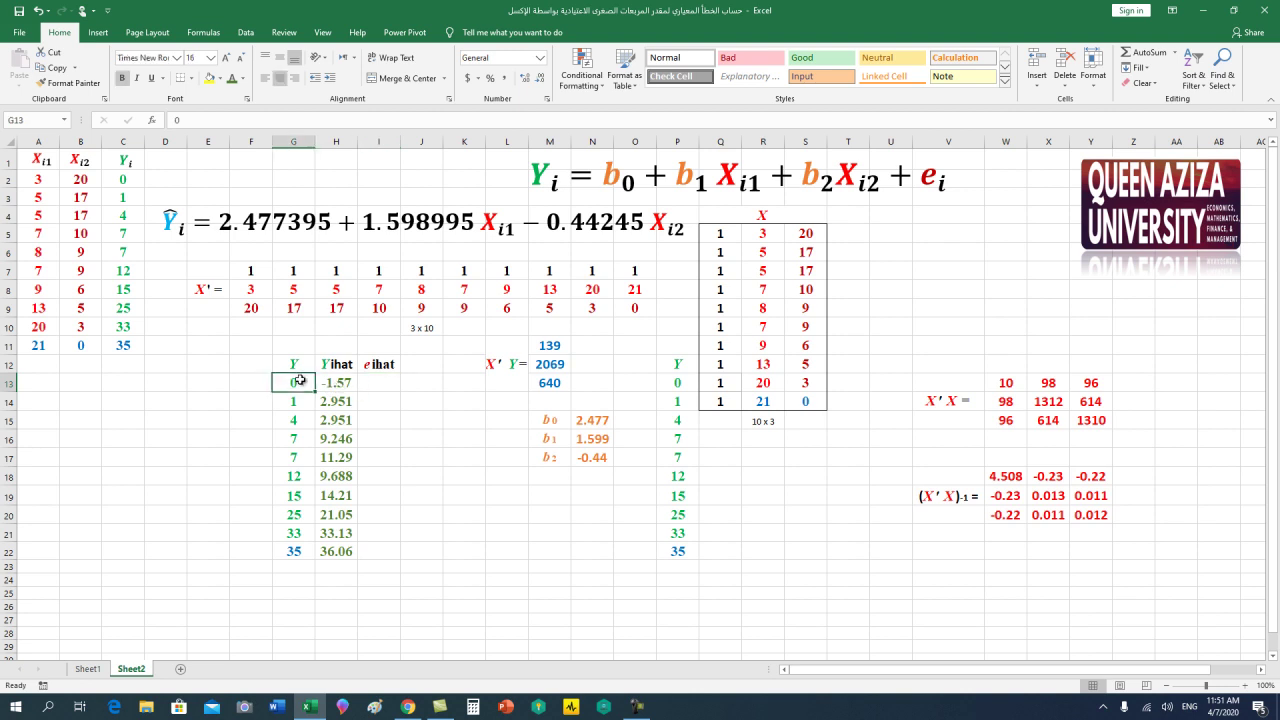
pyautogui.click(338, 384)
pyautogui.click(362, 384)
pyautogui.write('=')
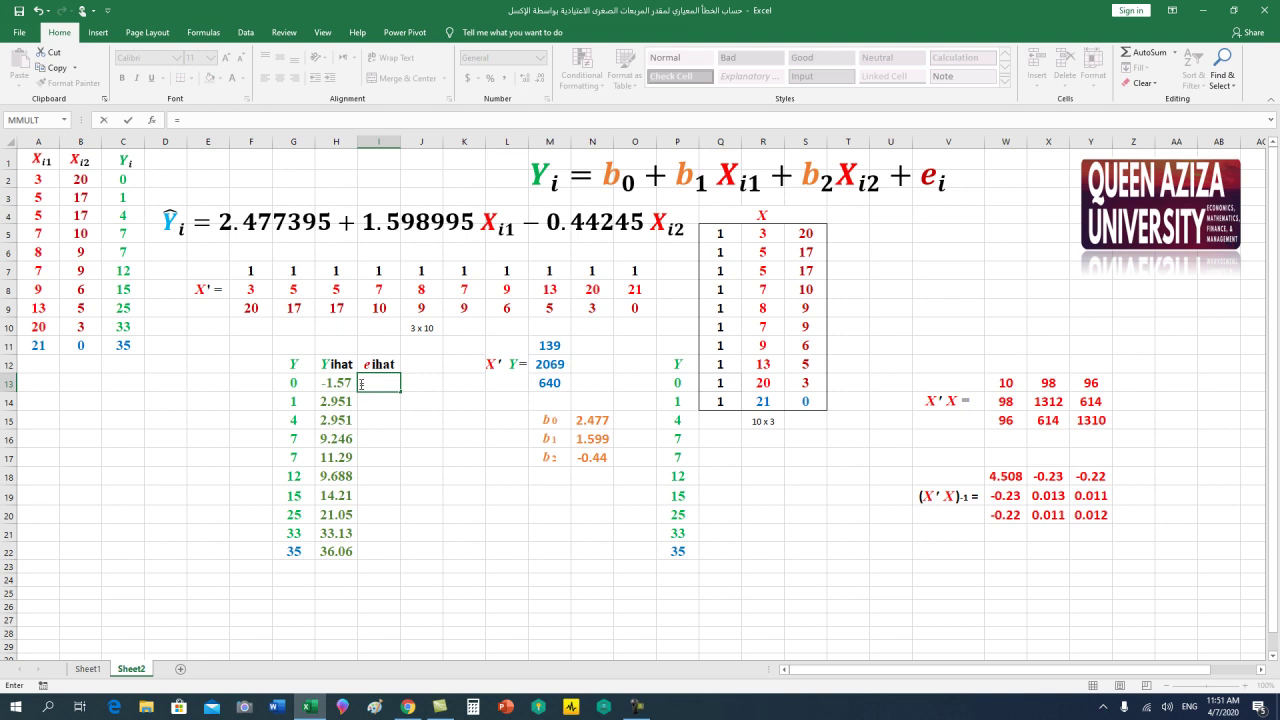
pyautogui.click(300, 381)
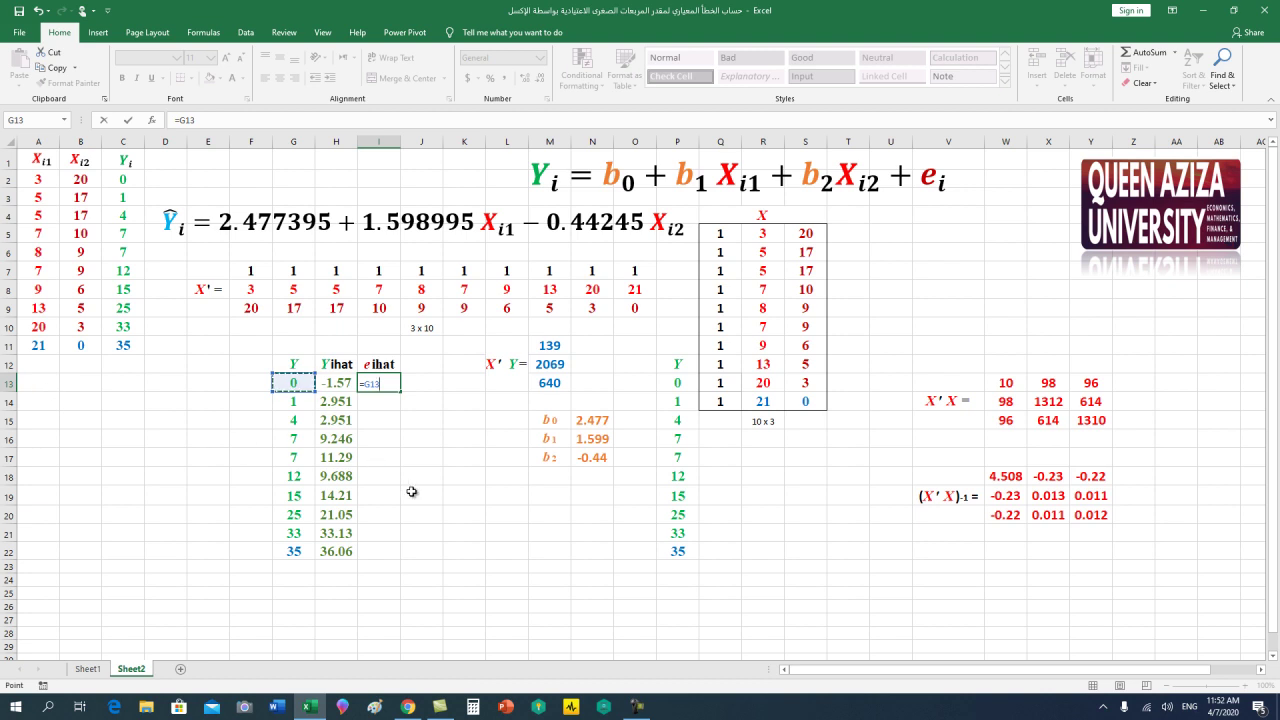
pyautogui.write('-h13')
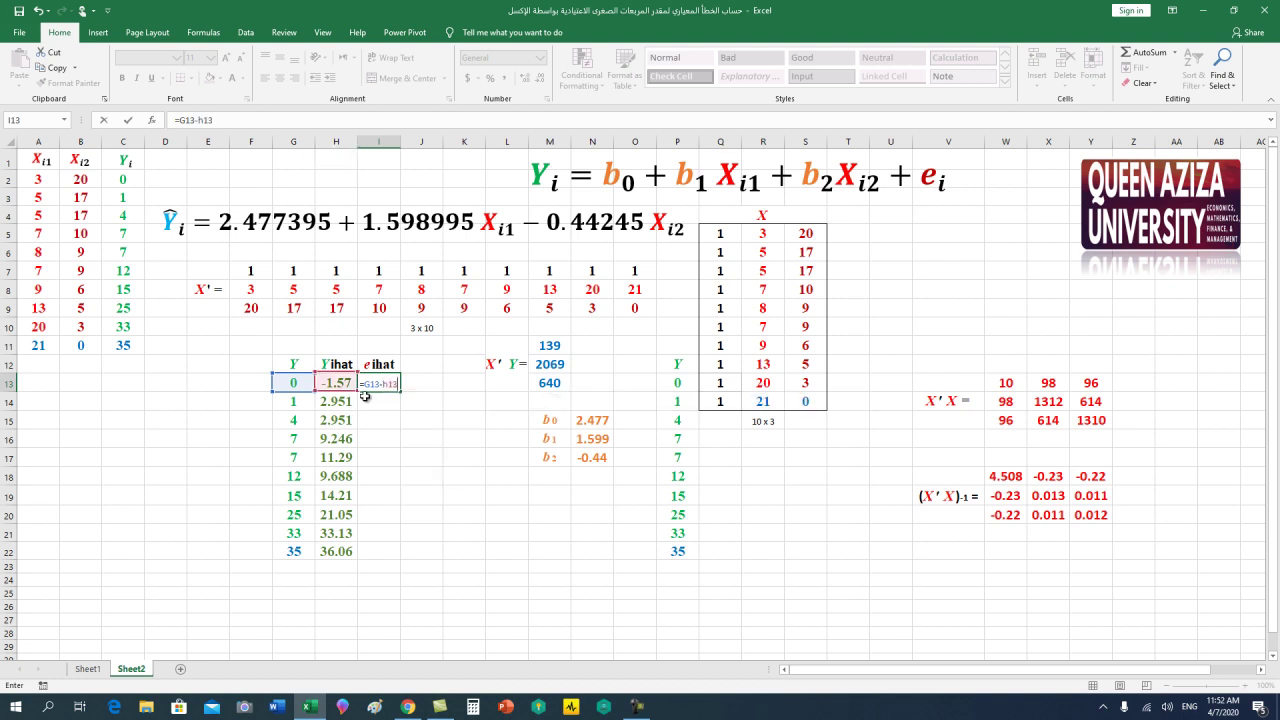
pyautogui.press('Return')
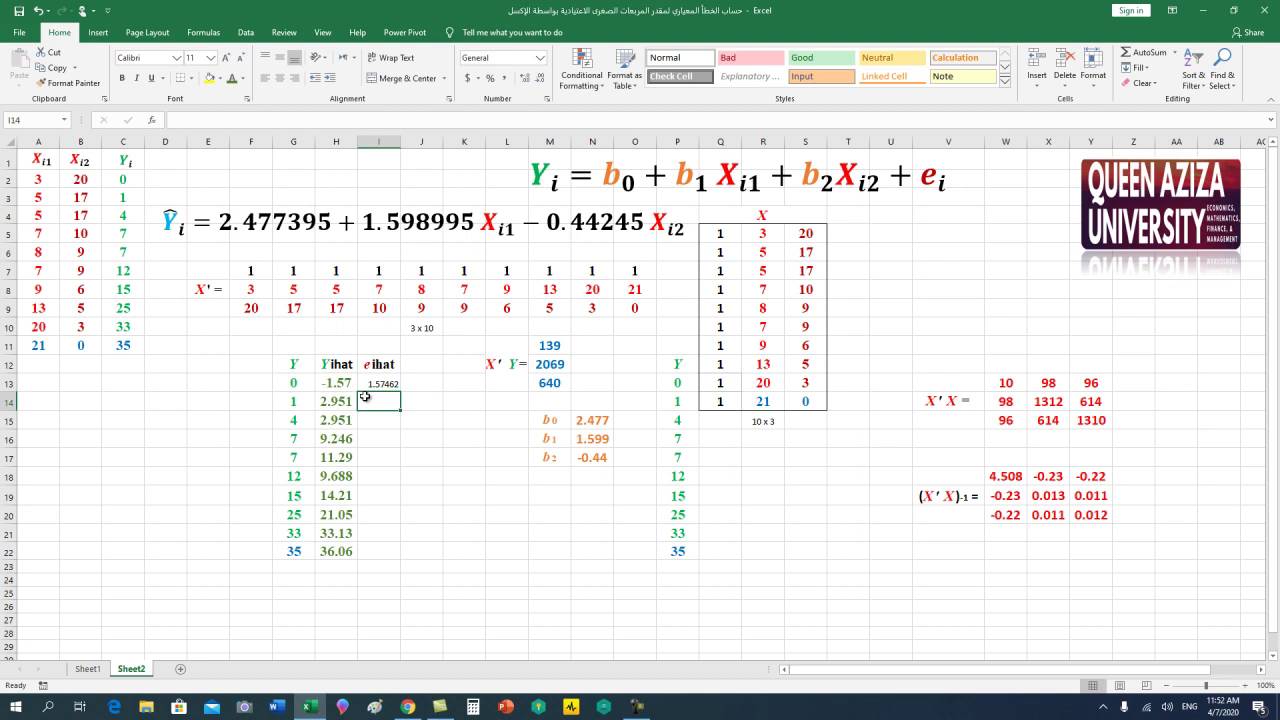
# Centre the residual in I13 horizontally and vertically and make it bold at font size 16
pyautogui.click(388, 386)
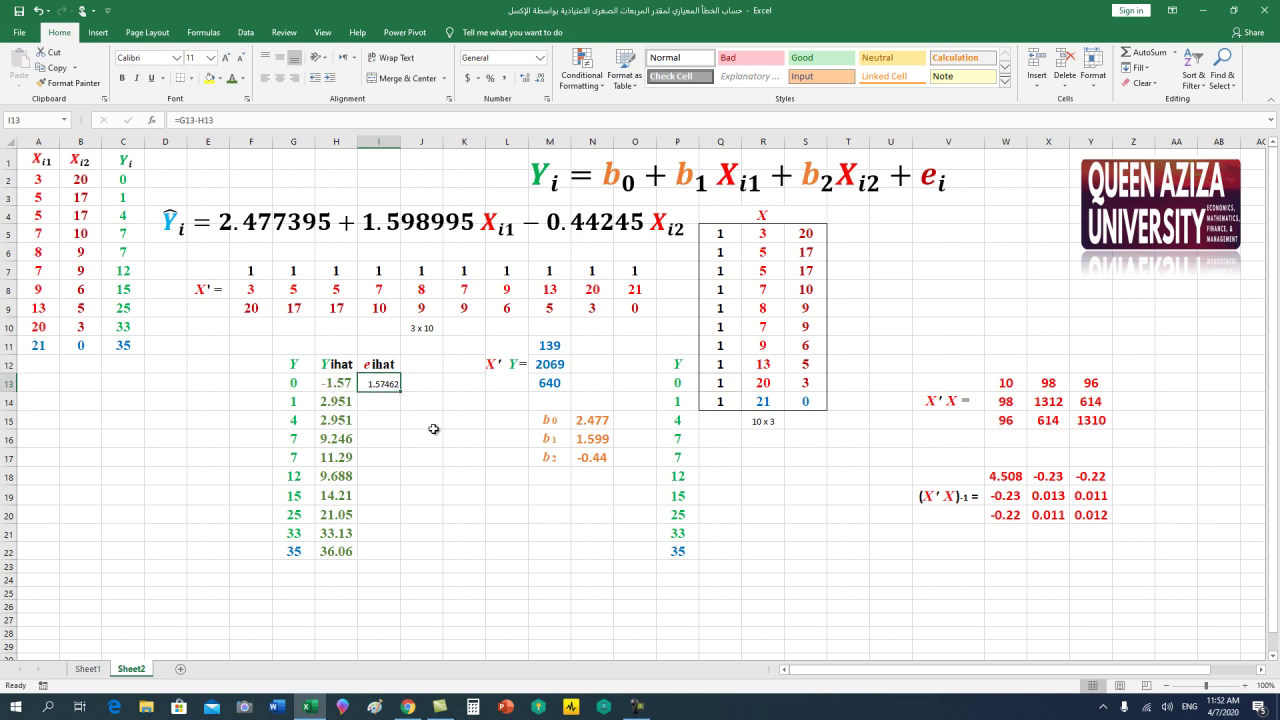
pyautogui.click(280, 77)
pyautogui.click(280, 57)
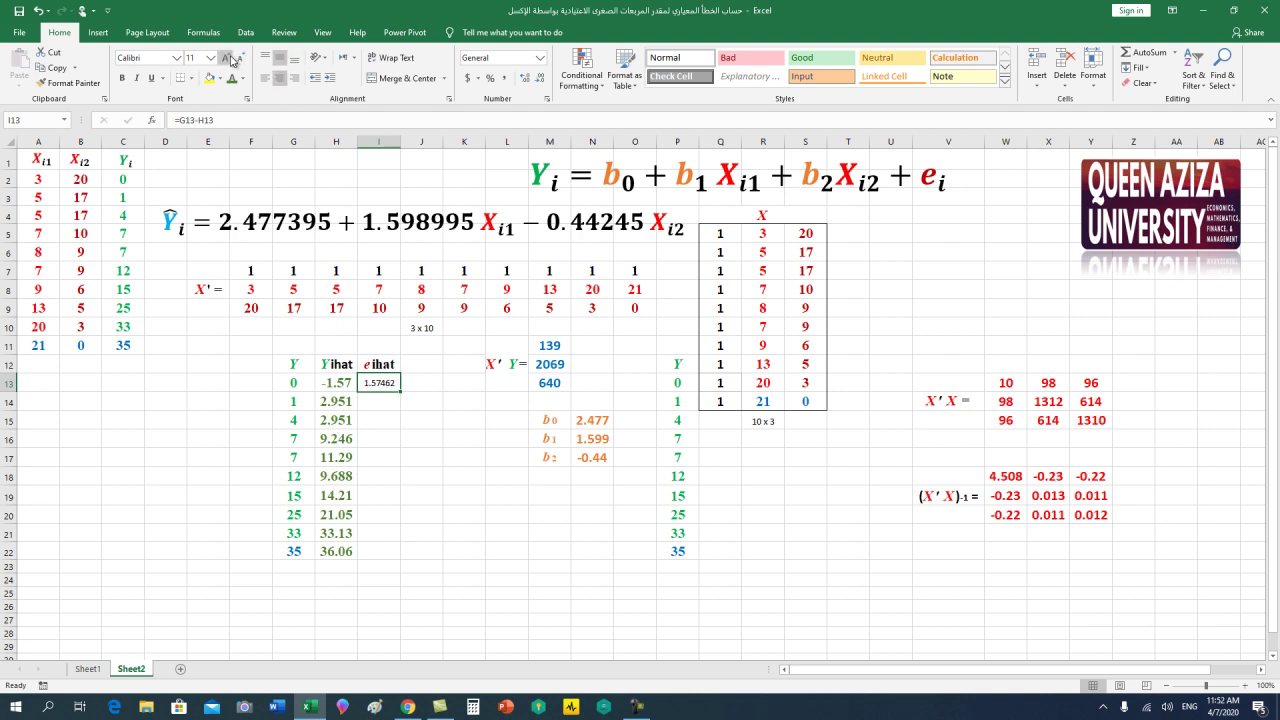
pyautogui.click(229, 58)
pyautogui.click(229, 58)
pyautogui.click(229, 58)
pyautogui.click(122, 78)
# Copy the residual formula from I13 down to I14:I22
pyautogui.hotkey('ctrl', 'c')
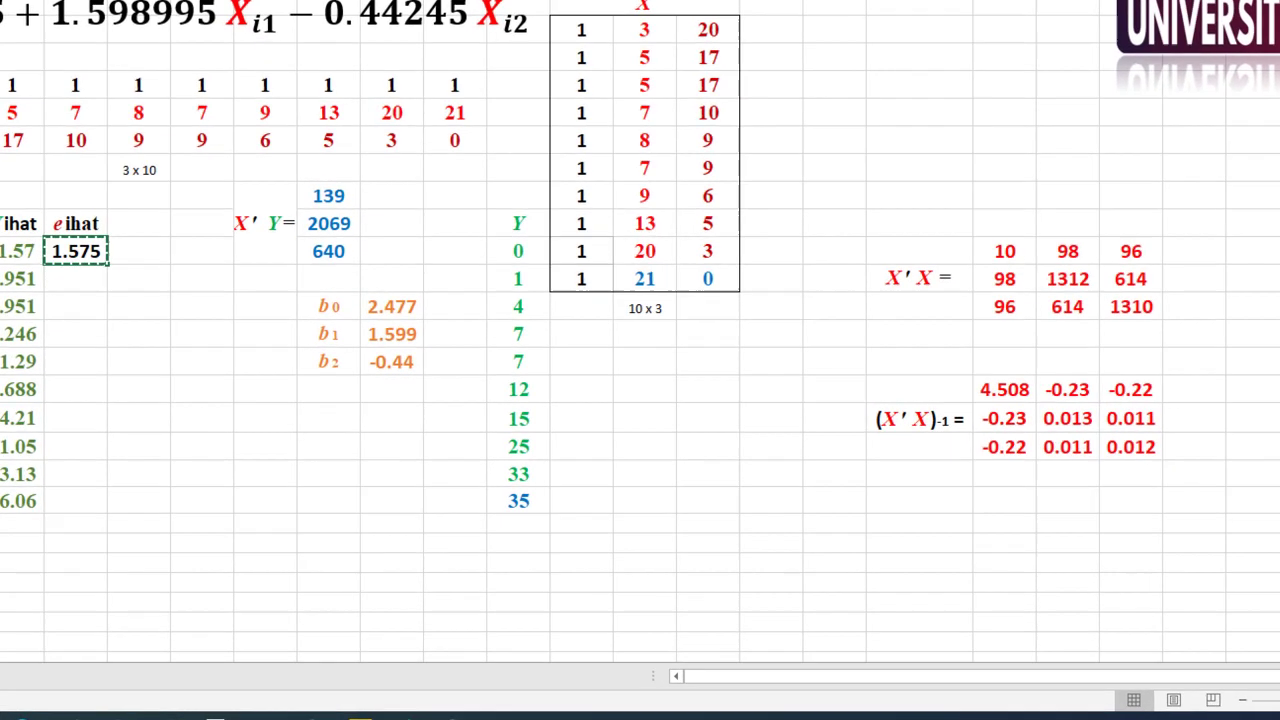
pyautogui.moveTo(76, 279); pyautogui.dragTo(76, 500)
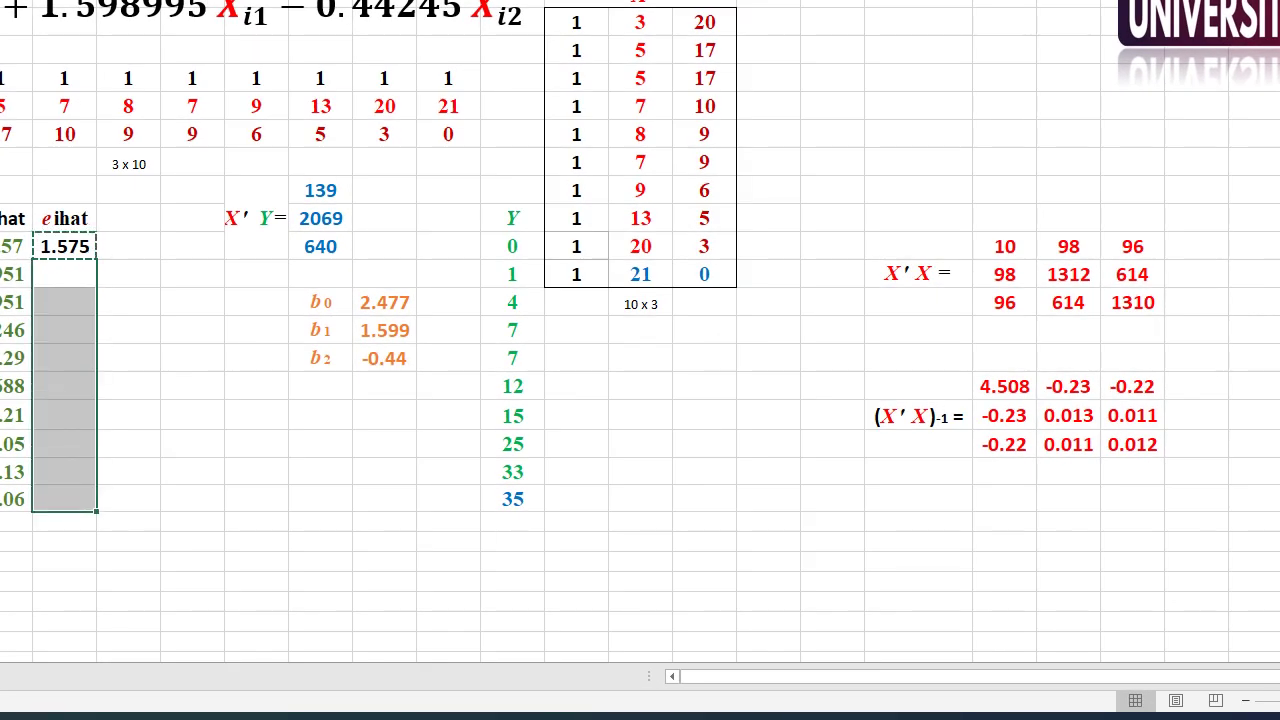
pyautogui.hotkey('ctrl', 'v')
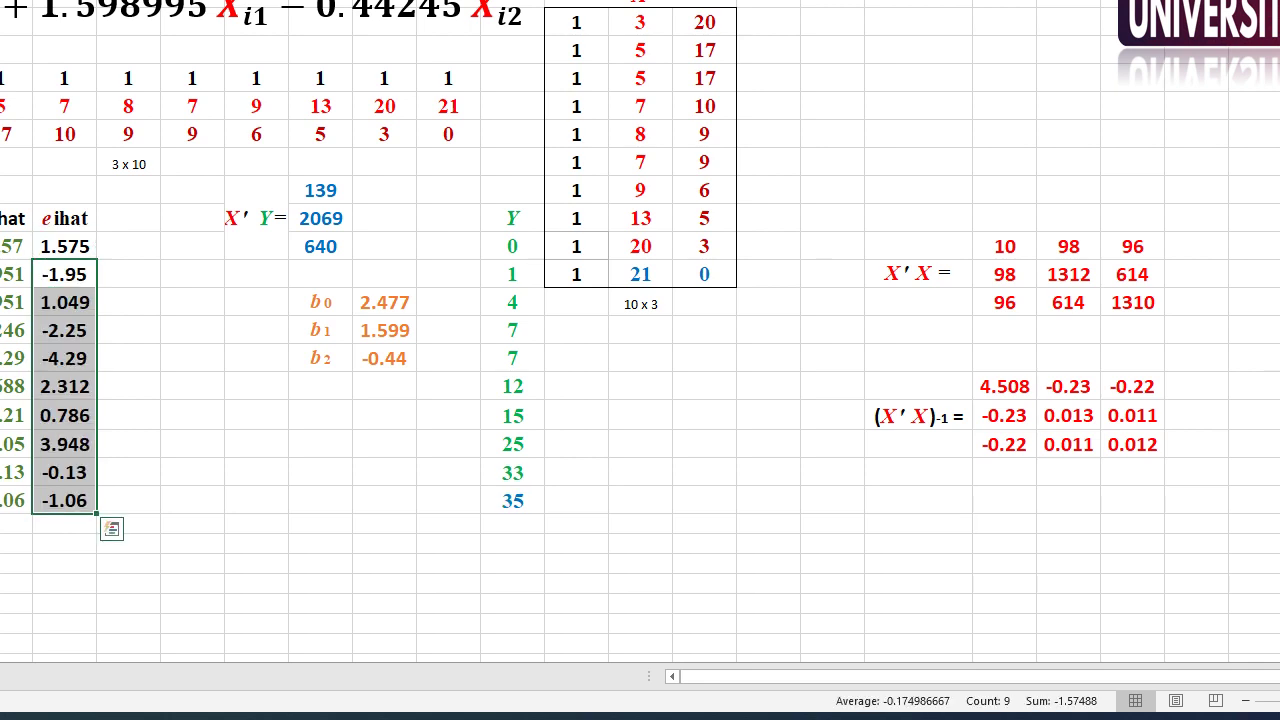
# Set the font colour of the residuals in I13:I22 to dark red
pyautogui.moveTo(80, 248); pyautogui.dragTo(65, 499)
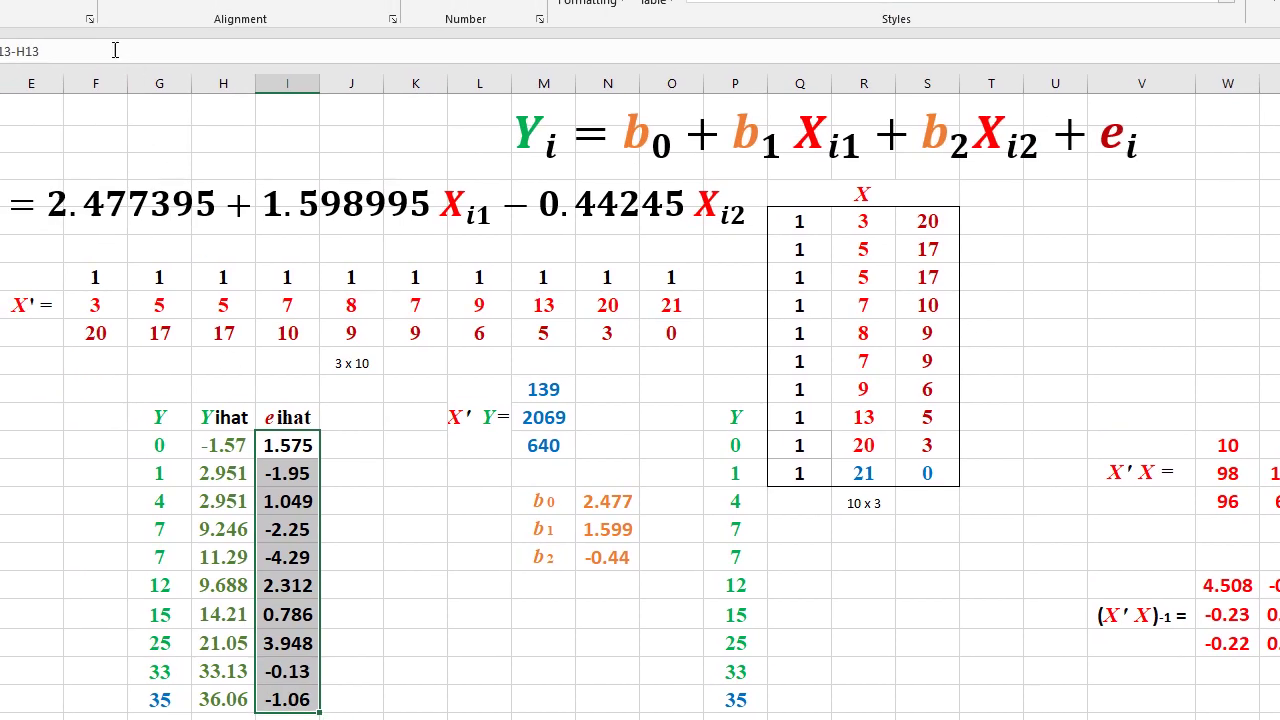
pyautogui.click(87, 17)
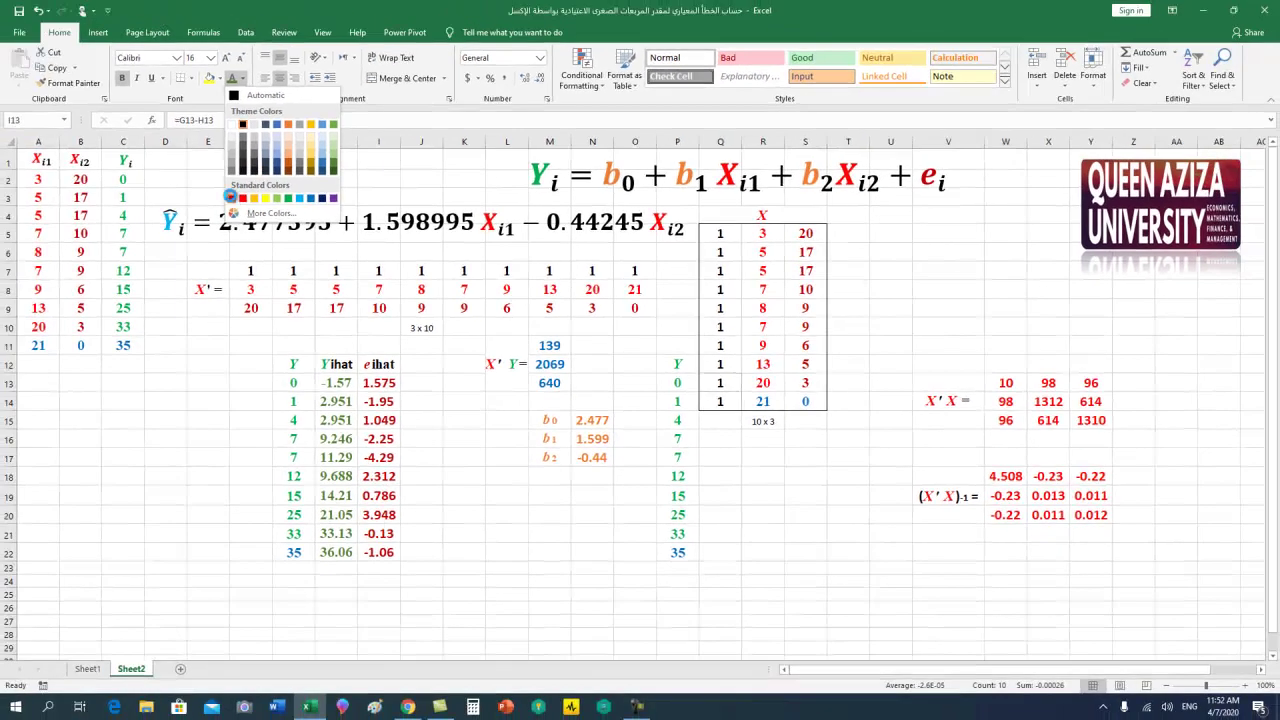
pyautogui.click(88, 133)
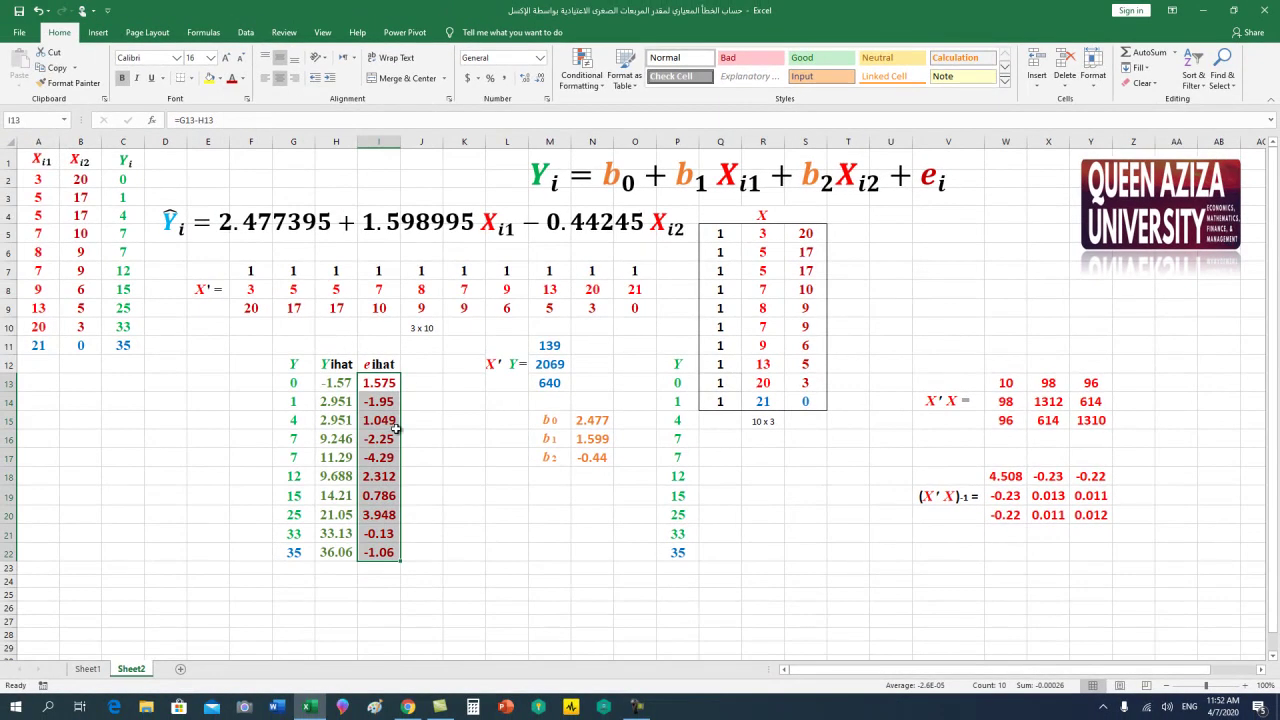
# Sum the residuals in I24 with the formula =SUM(I13:I22)
pyautogui.click(418, 368)
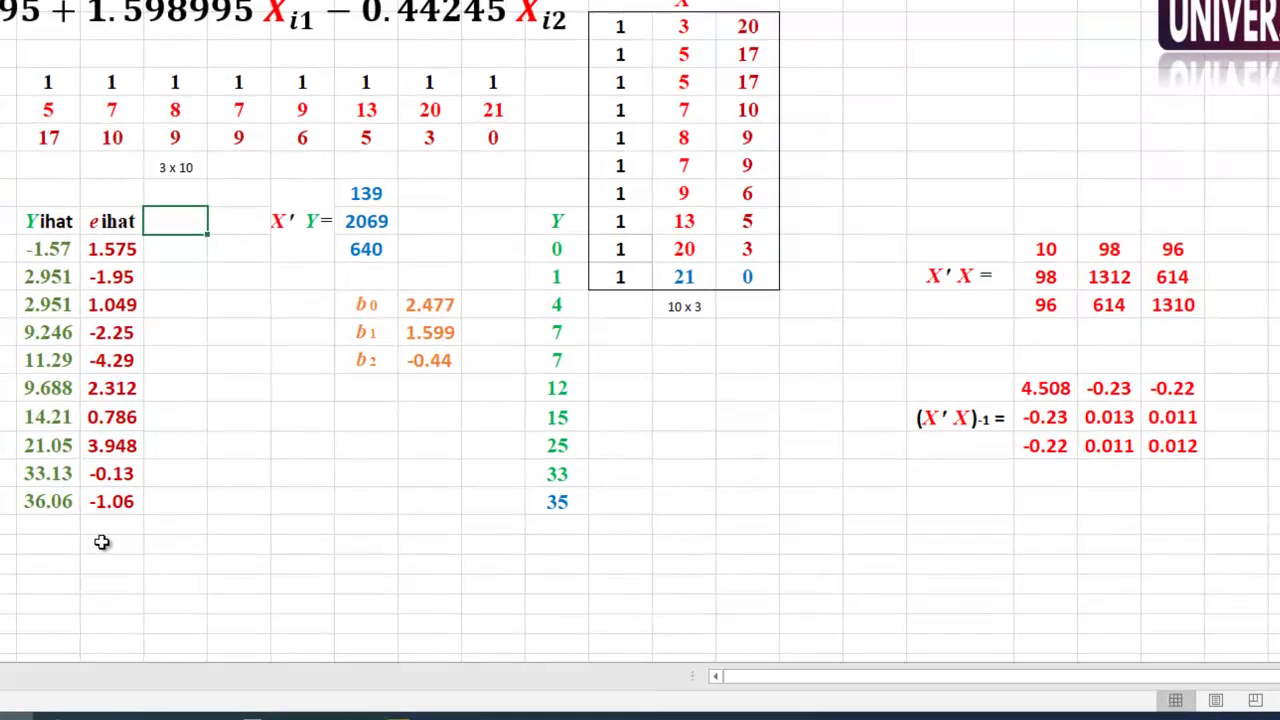
pyautogui.click(101, 542)
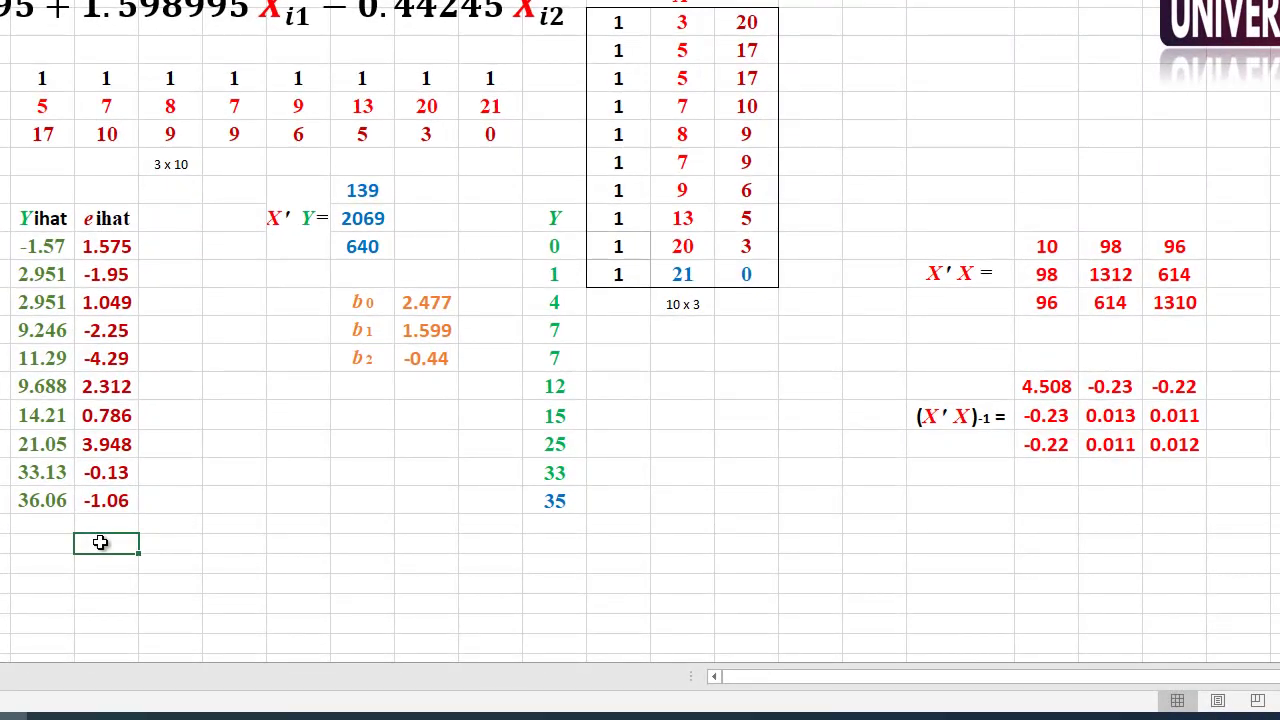
pyautogui.write('=sum')
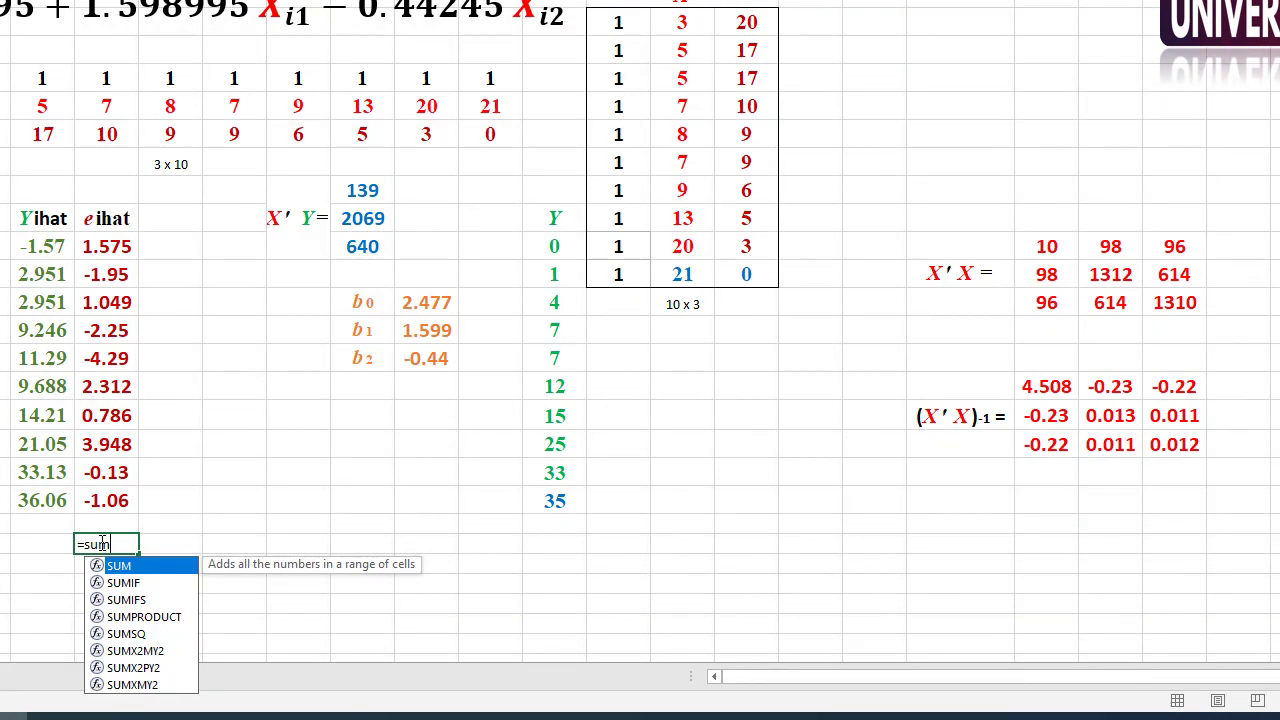
pyautogui.write('(')
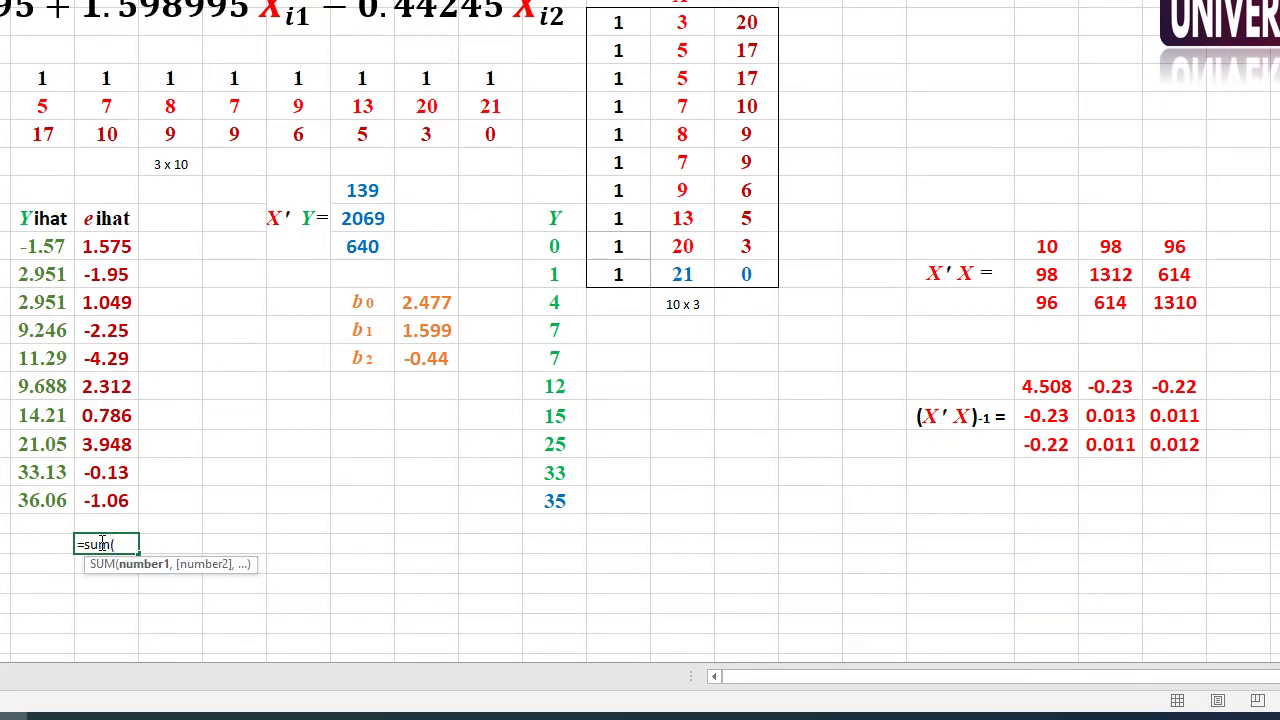
pyautogui.click(105, 258)
pyautogui.moveTo(105, 262); pyautogui.dragTo(104, 451)
pyautogui.moveTo(116, 493); pyautogui.dragTo(117, 498)
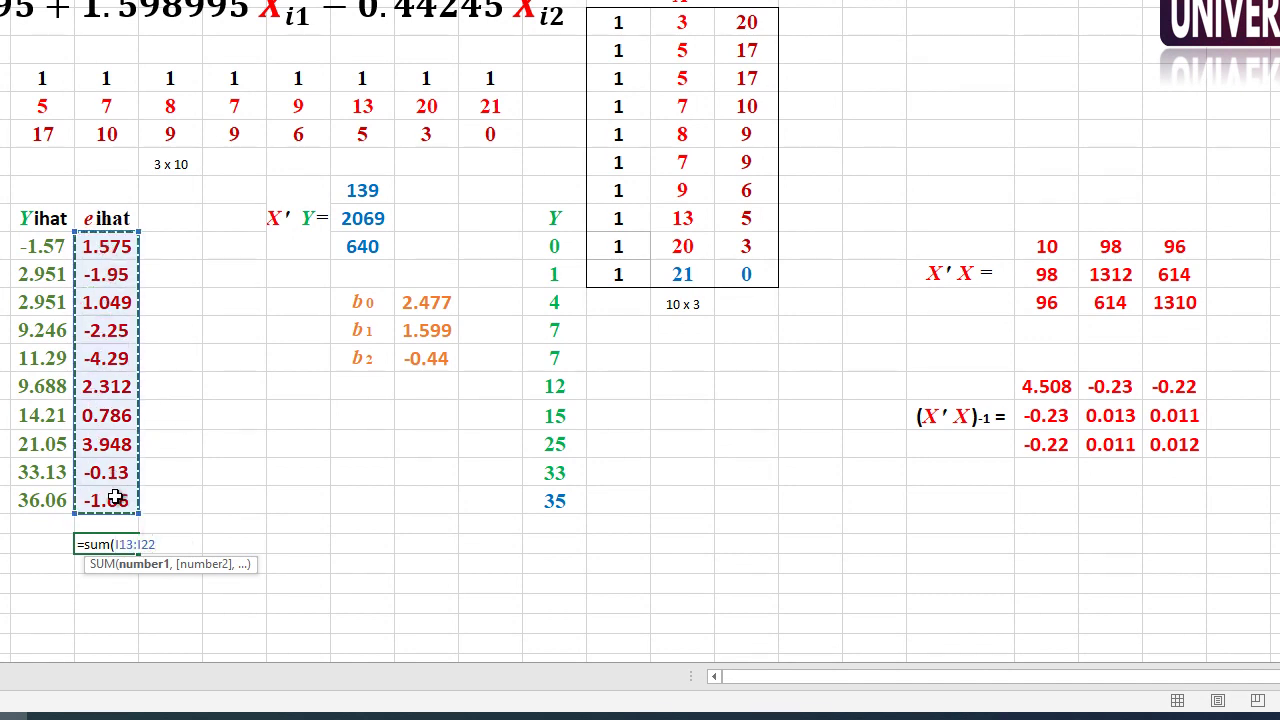
pyautogui.write(')')
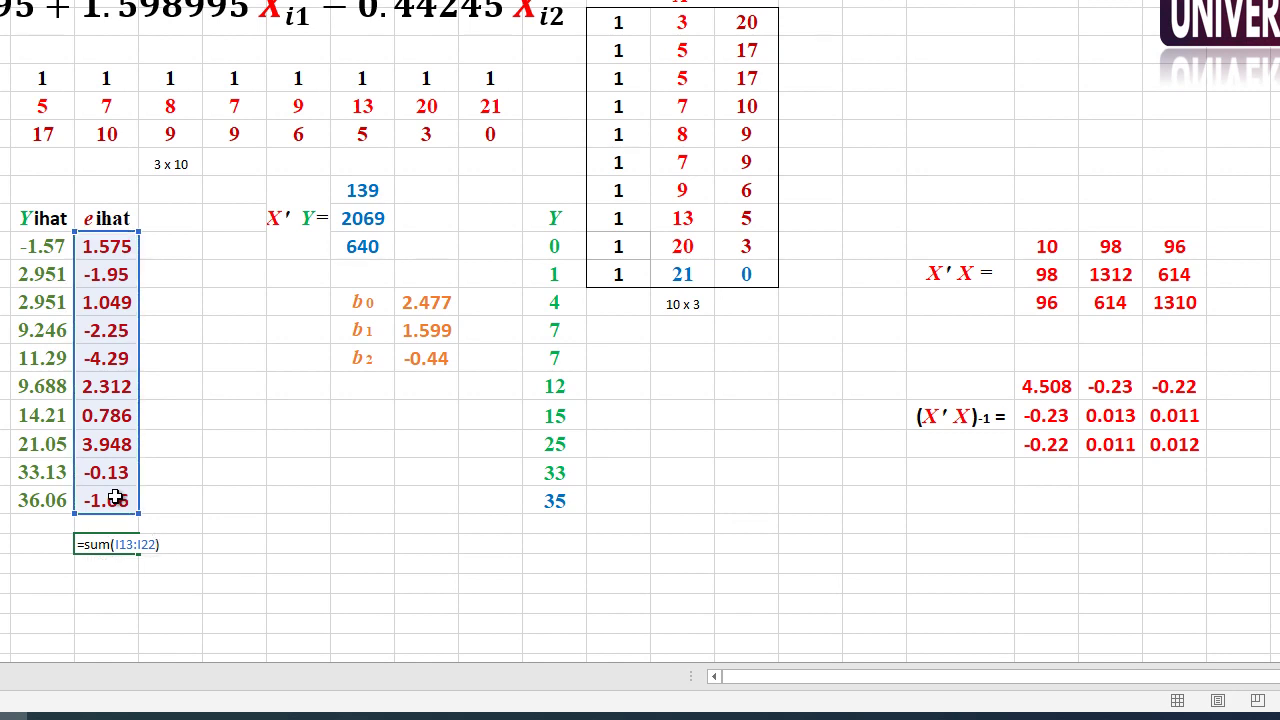
pyautogui.press('Return')
pyautogui.click(116, 550)
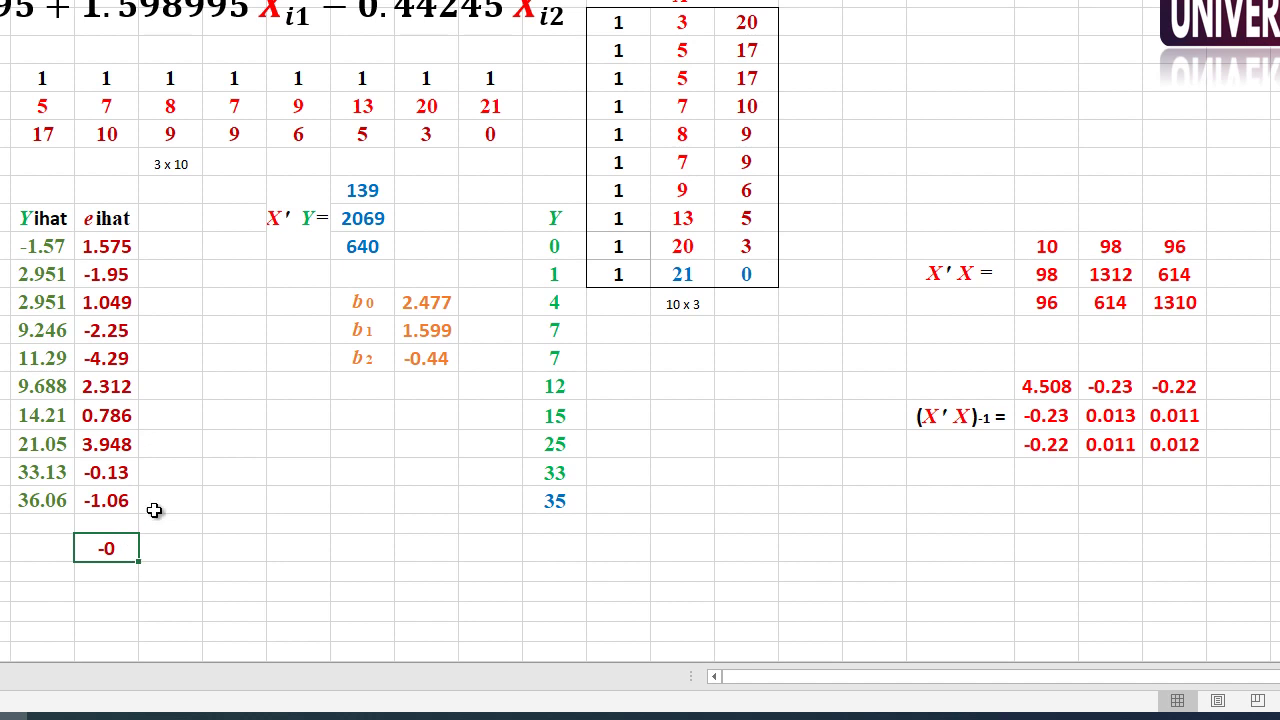
# Enter the heading eihat^2 in J12 for the squared residuals column
pyautogui.click(164, 219)
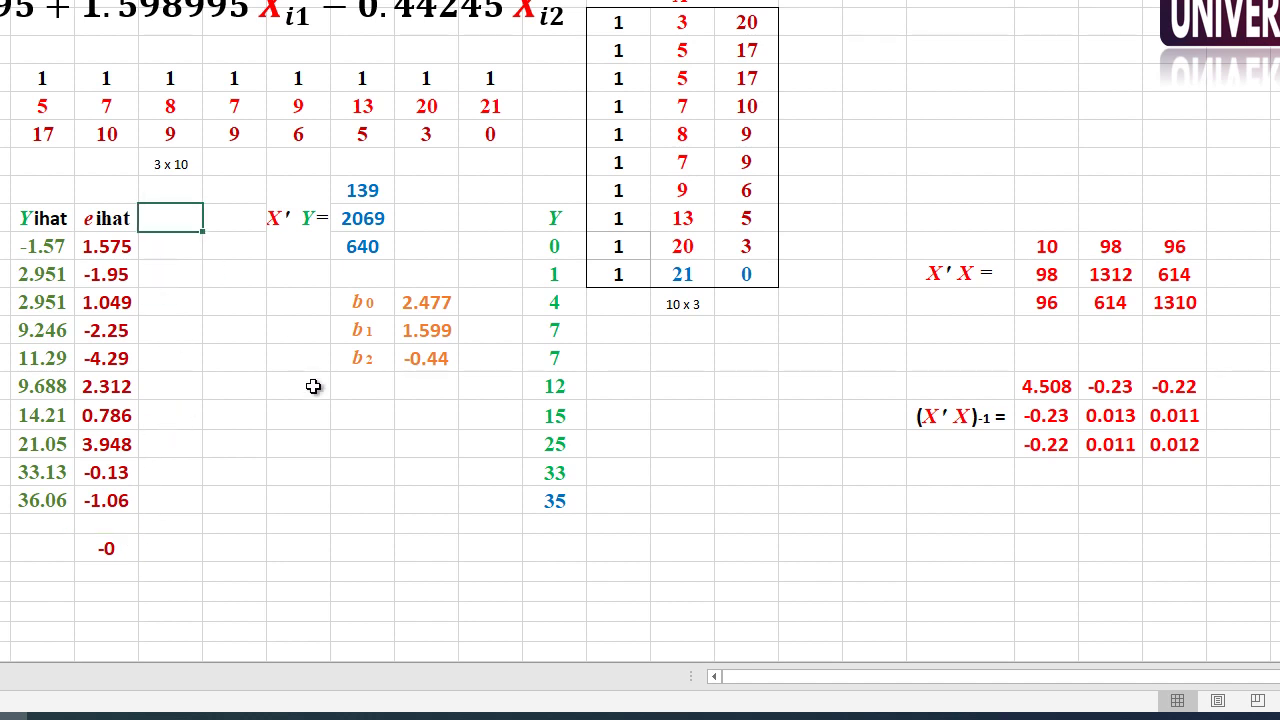
pyautogui.write('e')
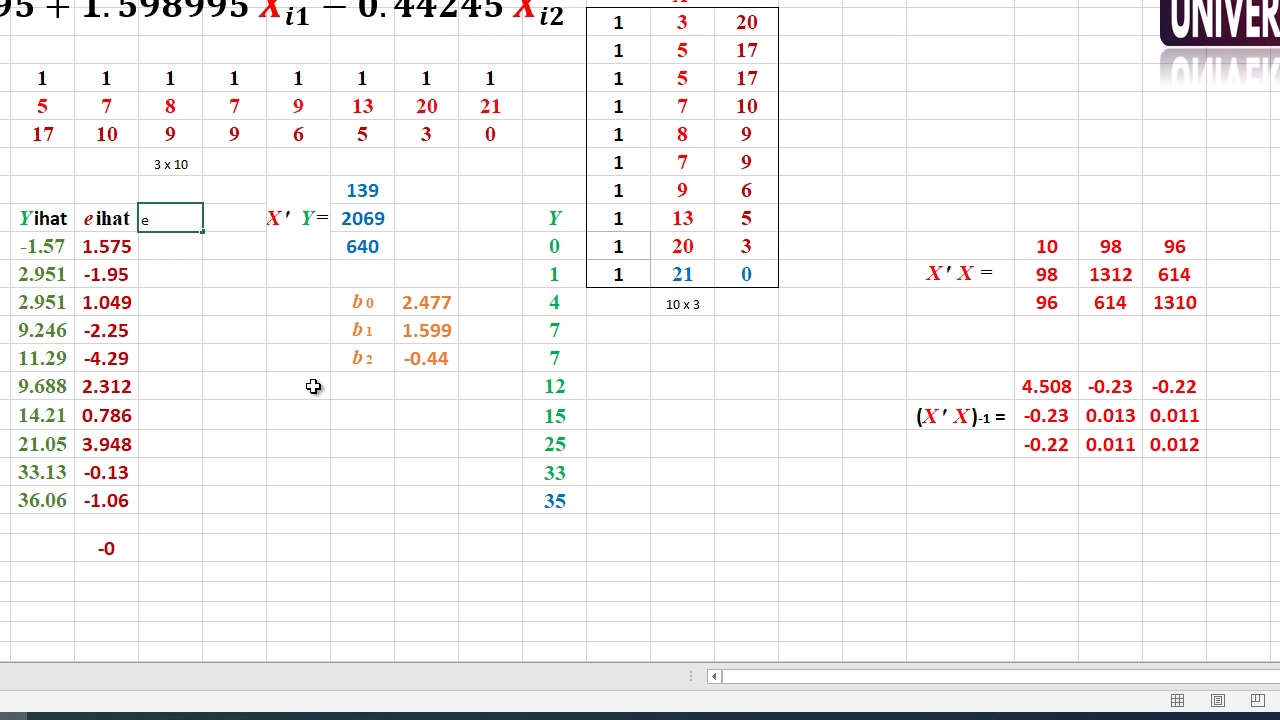
pyautogui.write('ihat^2')
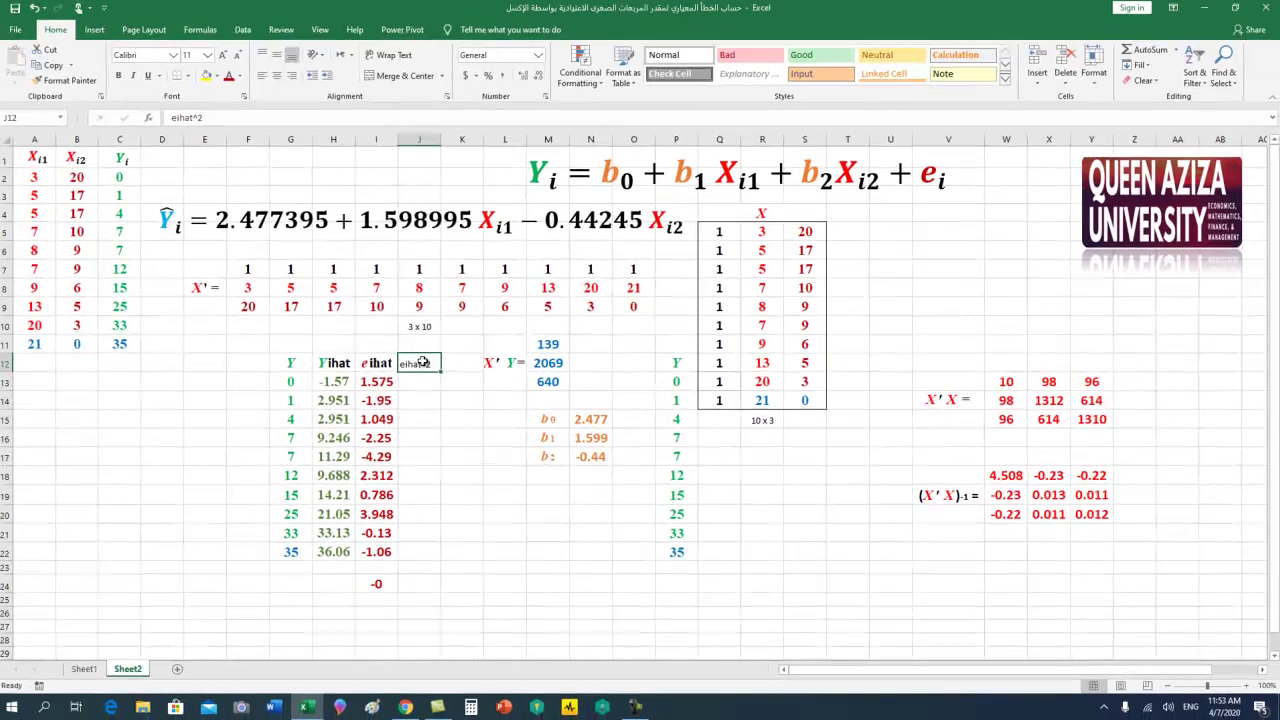
# Centre the eihat^2 heading in J12 and make it bold, font size 16 and dark red
pyautogui.click(277, 77)
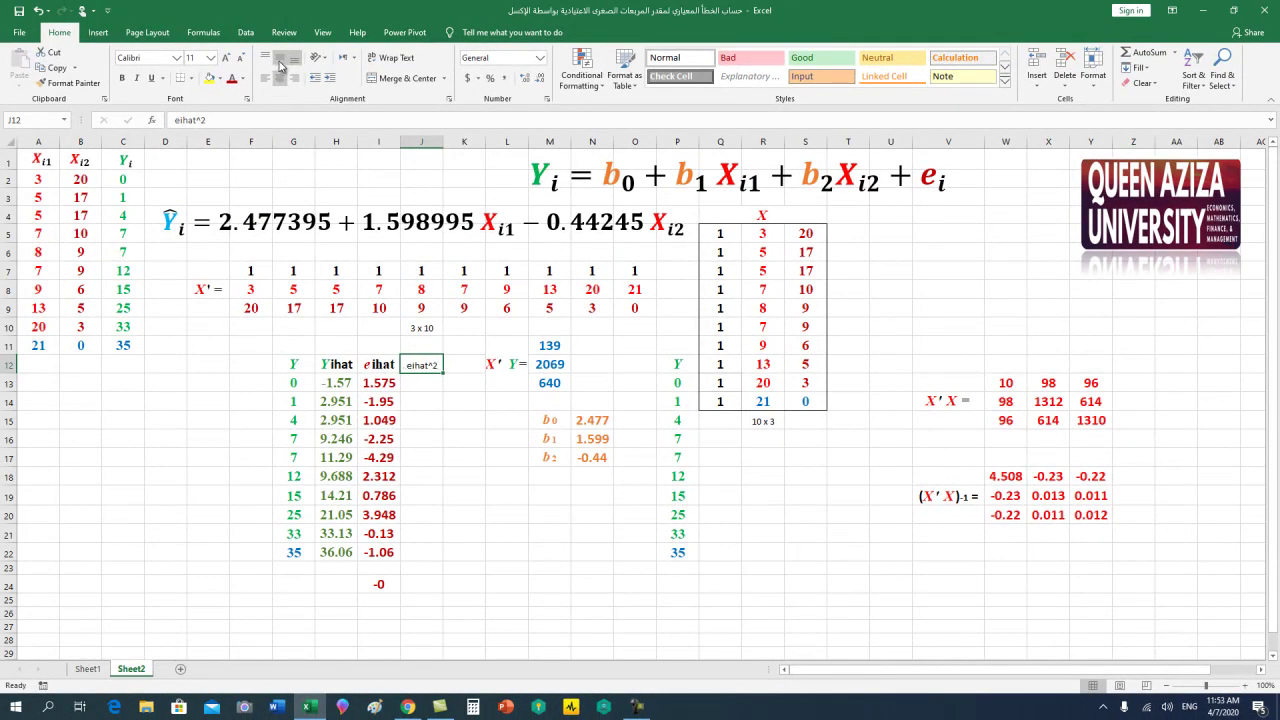
pyautogui.click(280, 60)
pyautogui.click(229, 58)
pyautogui.click(229, 58)
pyautogui.click(231, 58)
pyautogui.click(122, 78)
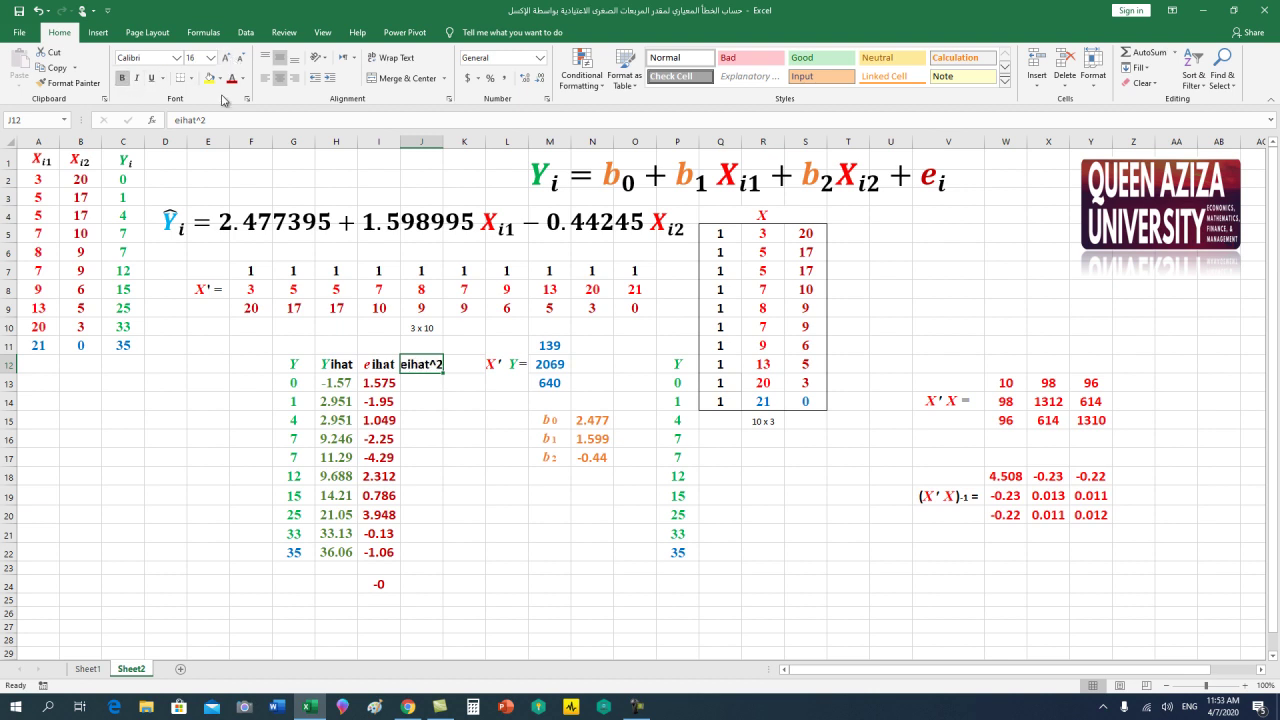
pyautogui.click(230, 78)
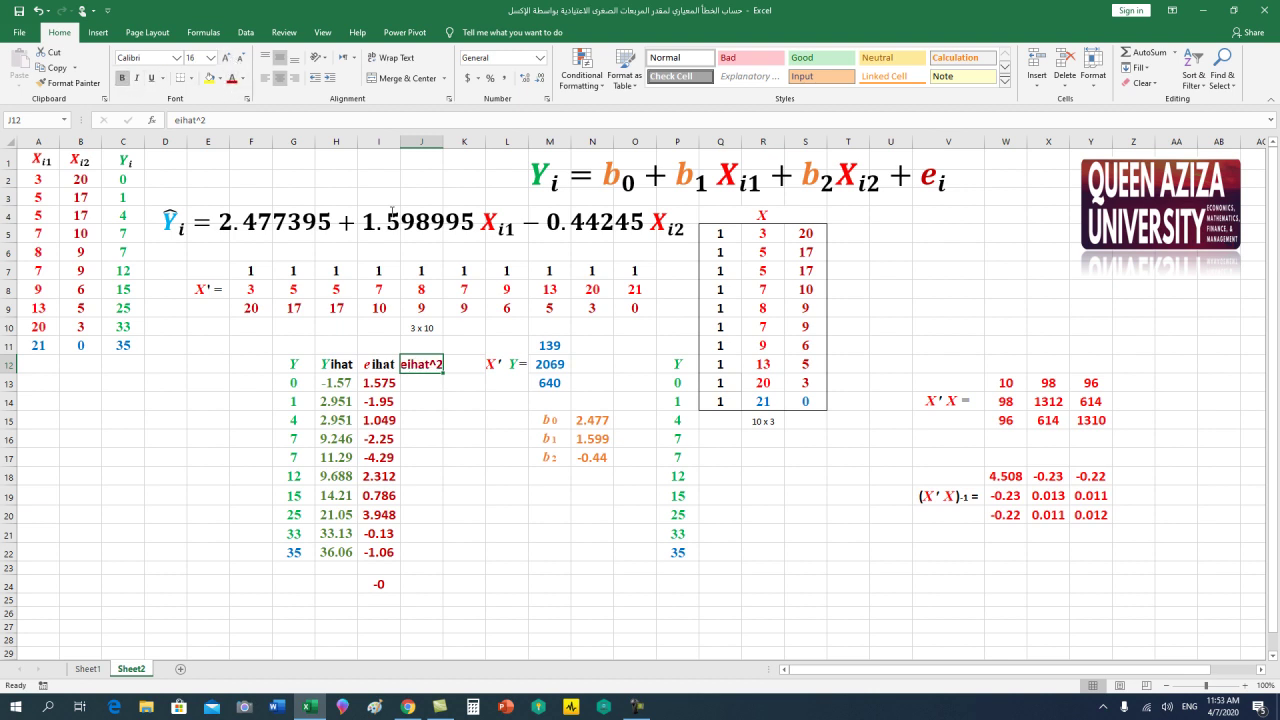
# Enter the squared-residual formula =I13^2 in J13
pyautogui.click(432, 382)
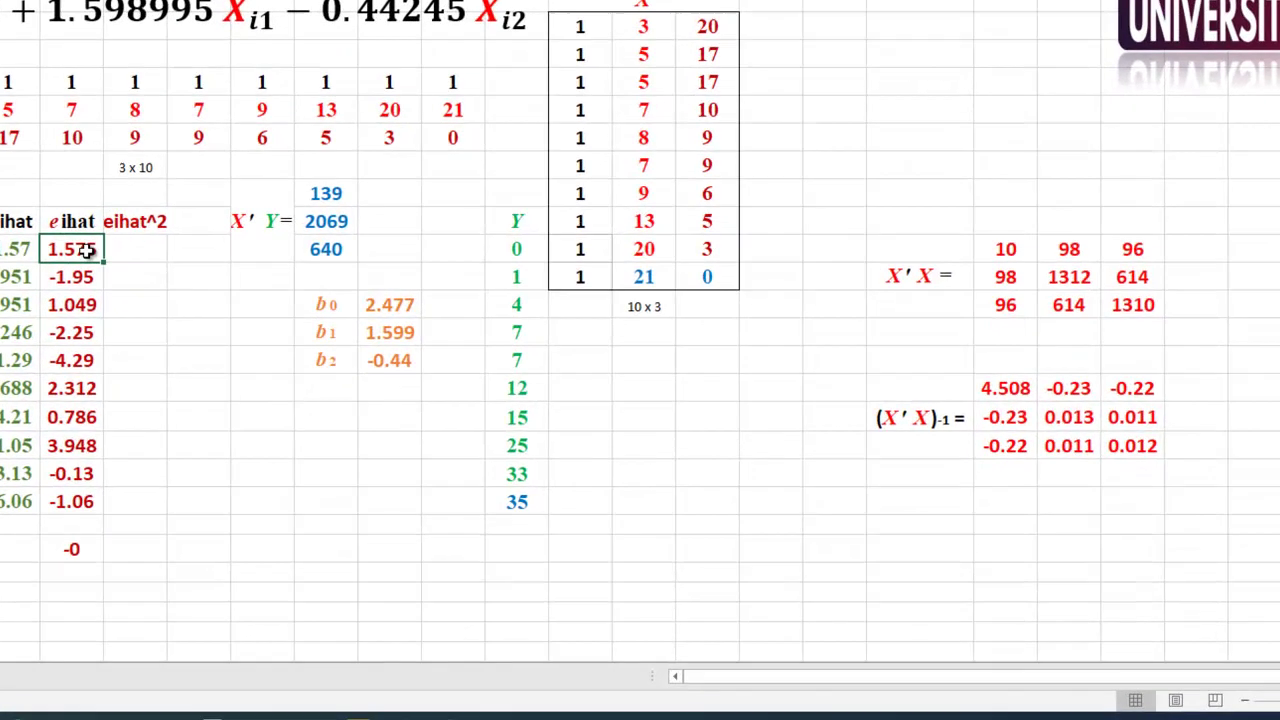
pyautogui.moveTo(385, 383); pyautogui.dragTo(381, 533)
pyautogui.moveTo(67, 472); pyautogui.dragTo(63, 488)
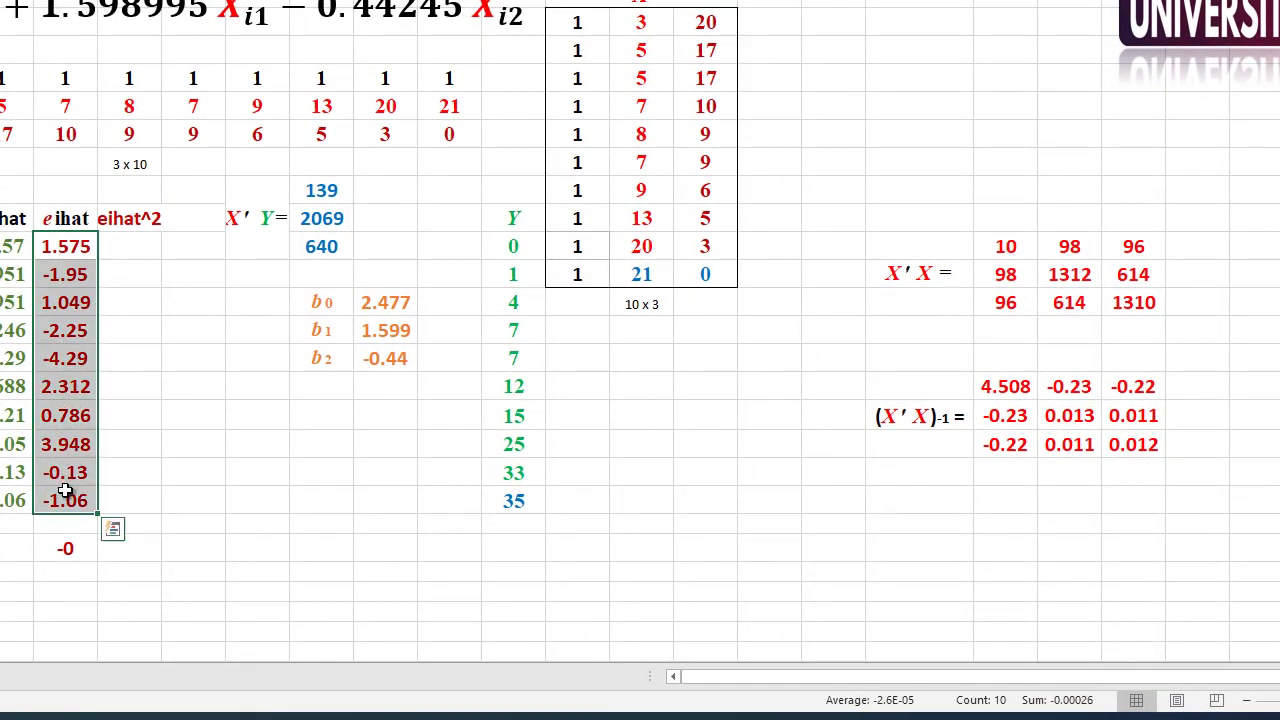
pyautogui.click(133, 247)
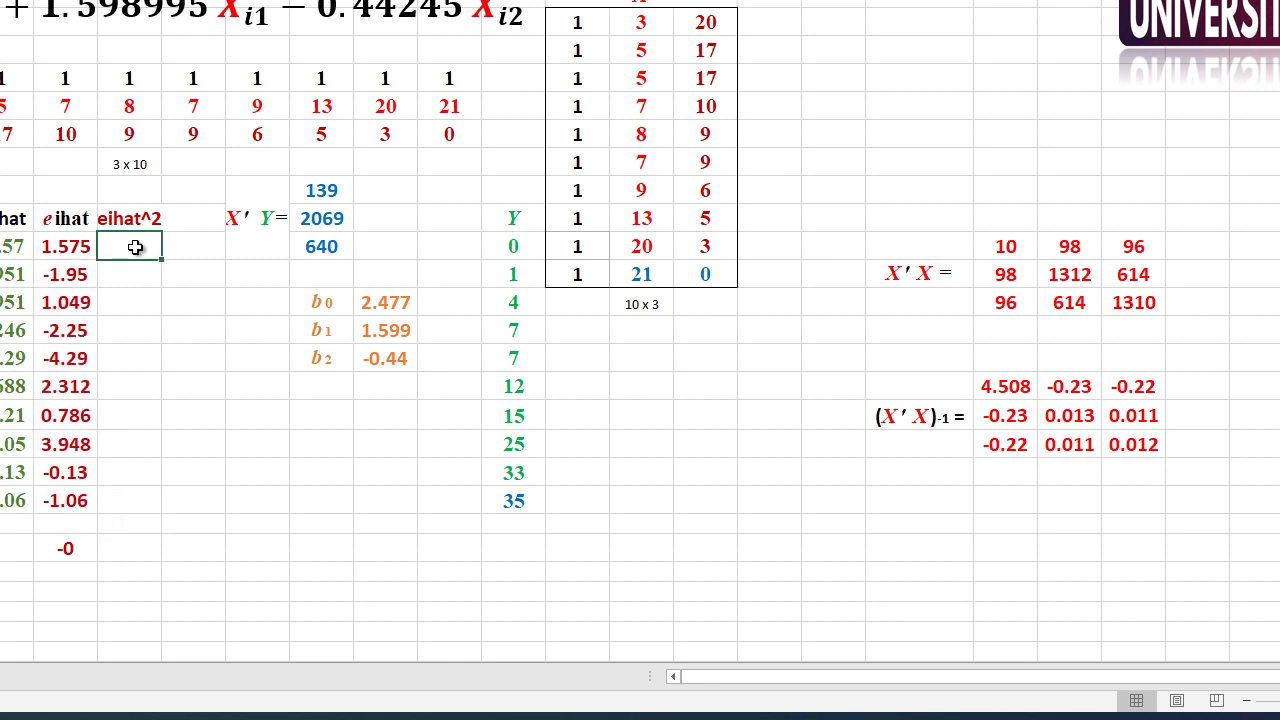
pyautogui.write('=')
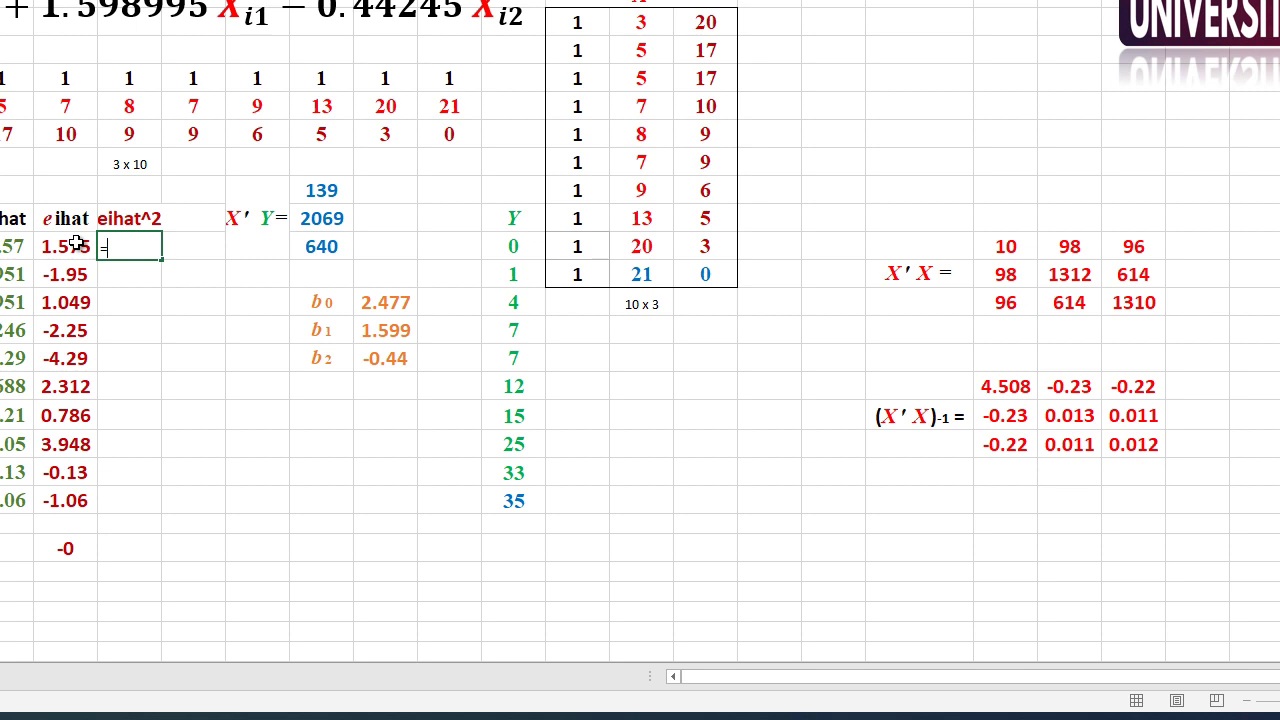
pyautogui.write('i13')
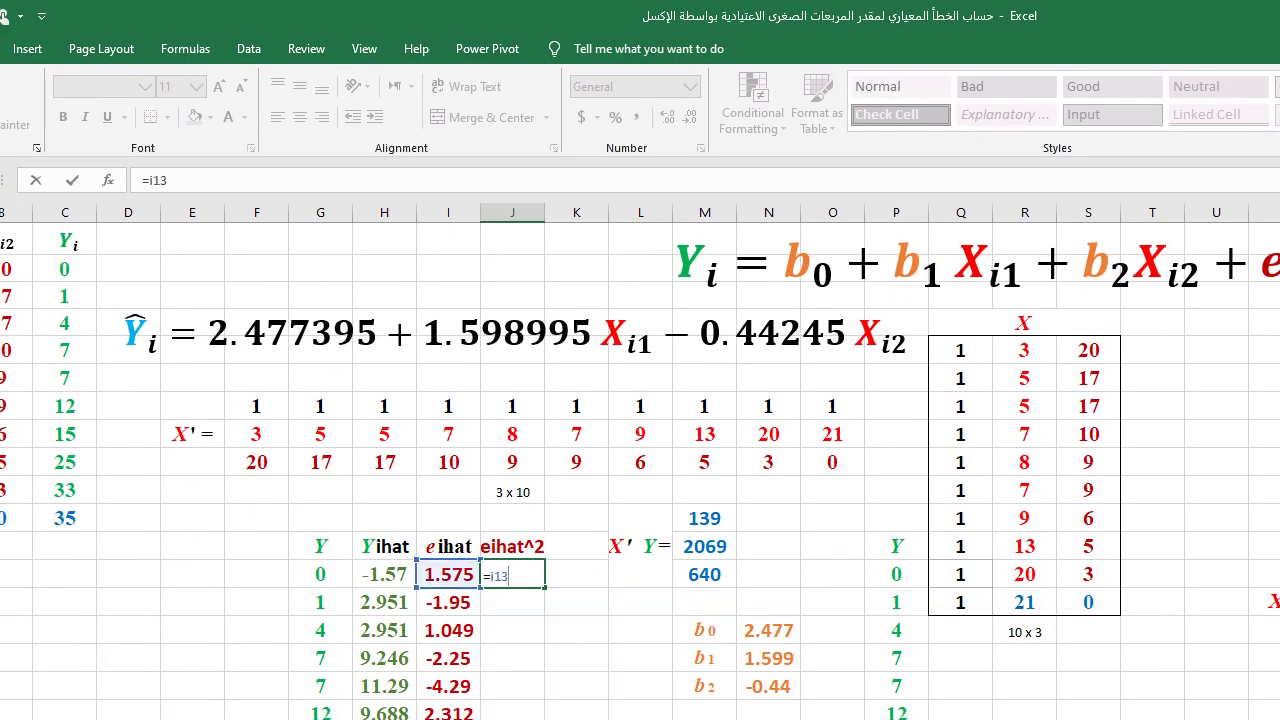
pyautogui.write('^2')
pyautogui.press('Return')
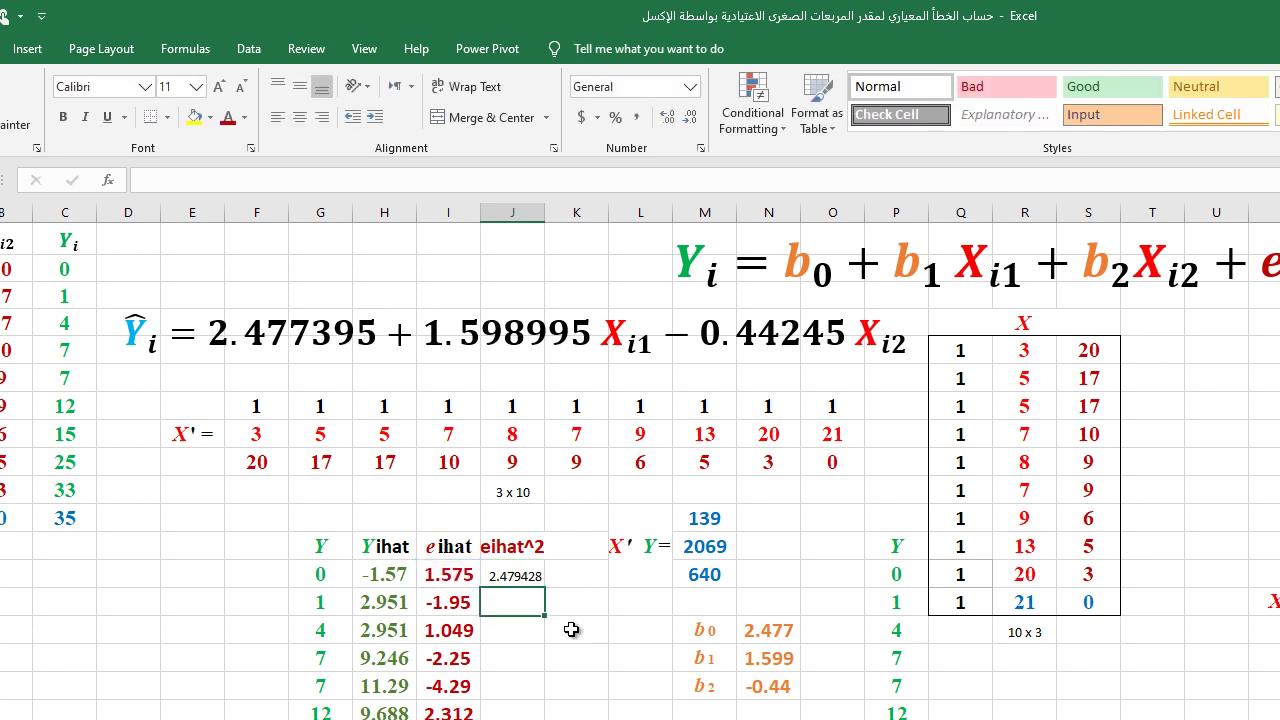
# Centre the squared residual in J13 horizontally and vertically and make it bold at font size 16
pyautogui.click(530, 578)
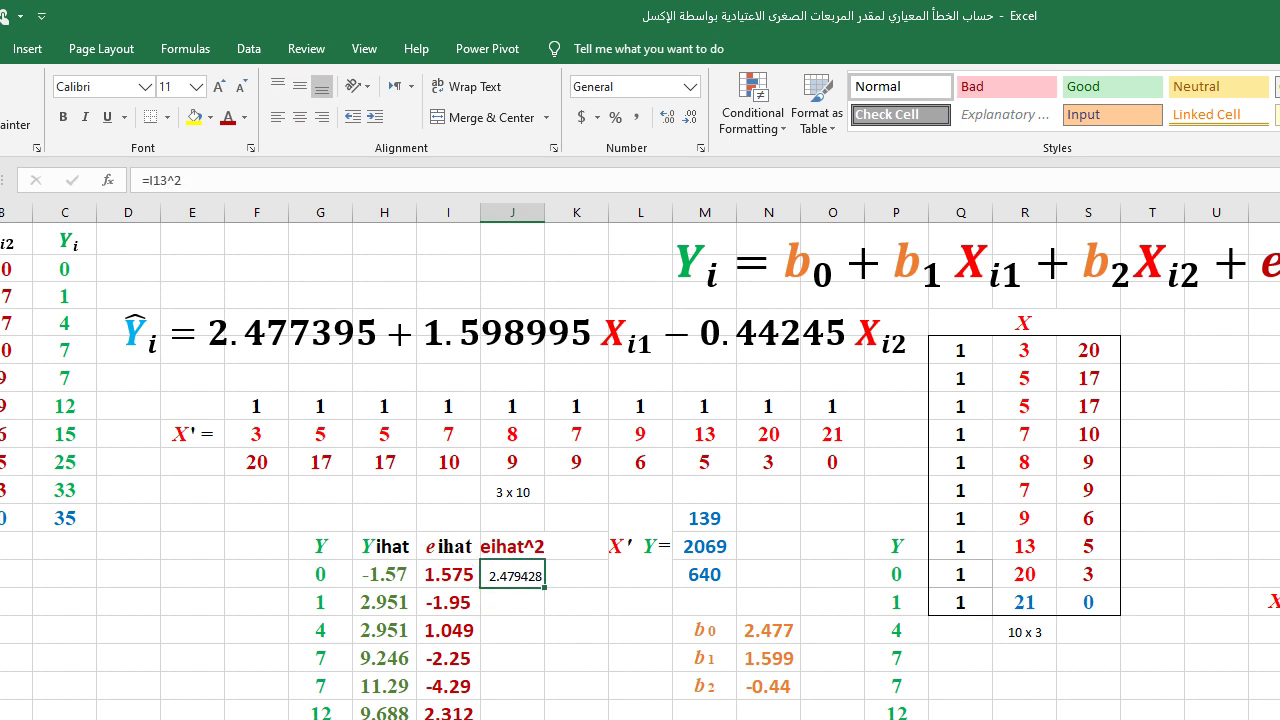
pyautogui.click(301, 115)
pyautogui.click(299, 88)
pyautogui.click(224, 87)
pyautogui.click(224, 87)
pyautogui.click(224, 87)
pyautogui.click(63, 117)
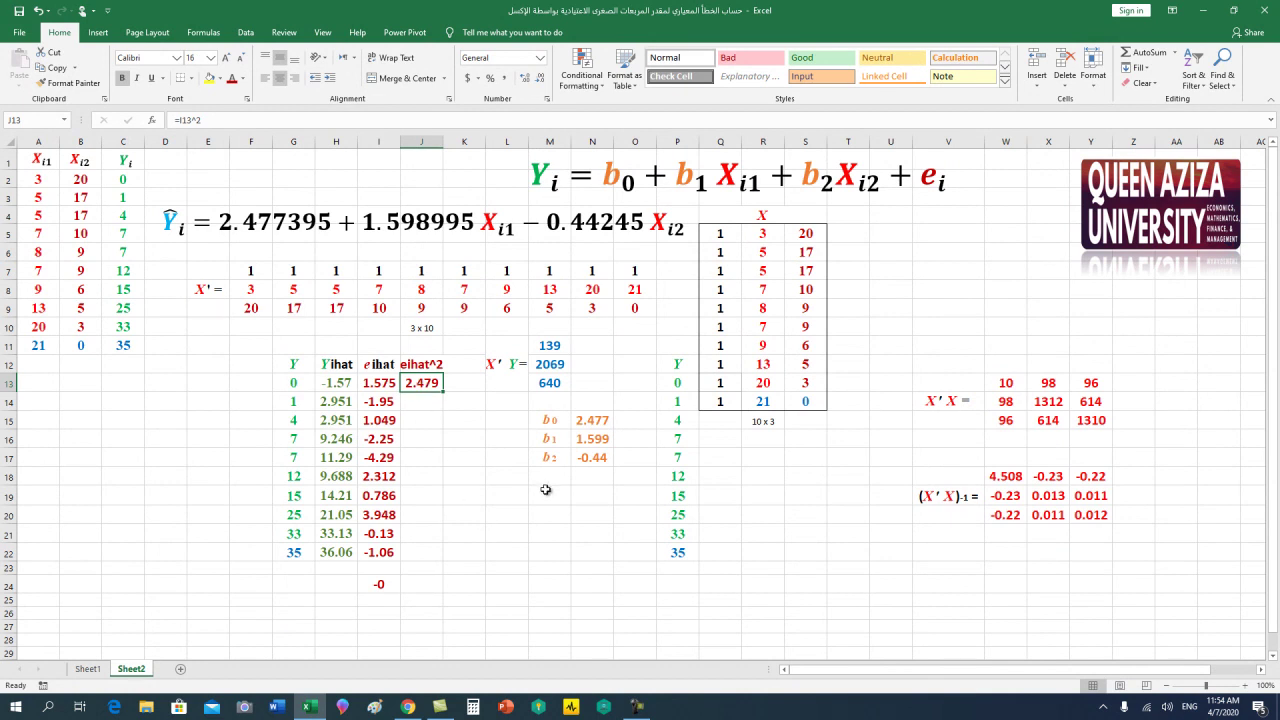
# Copy the squared-residual formula from J13 down through J14:J22
pyautogui.hotkey('ctrl', 'c')
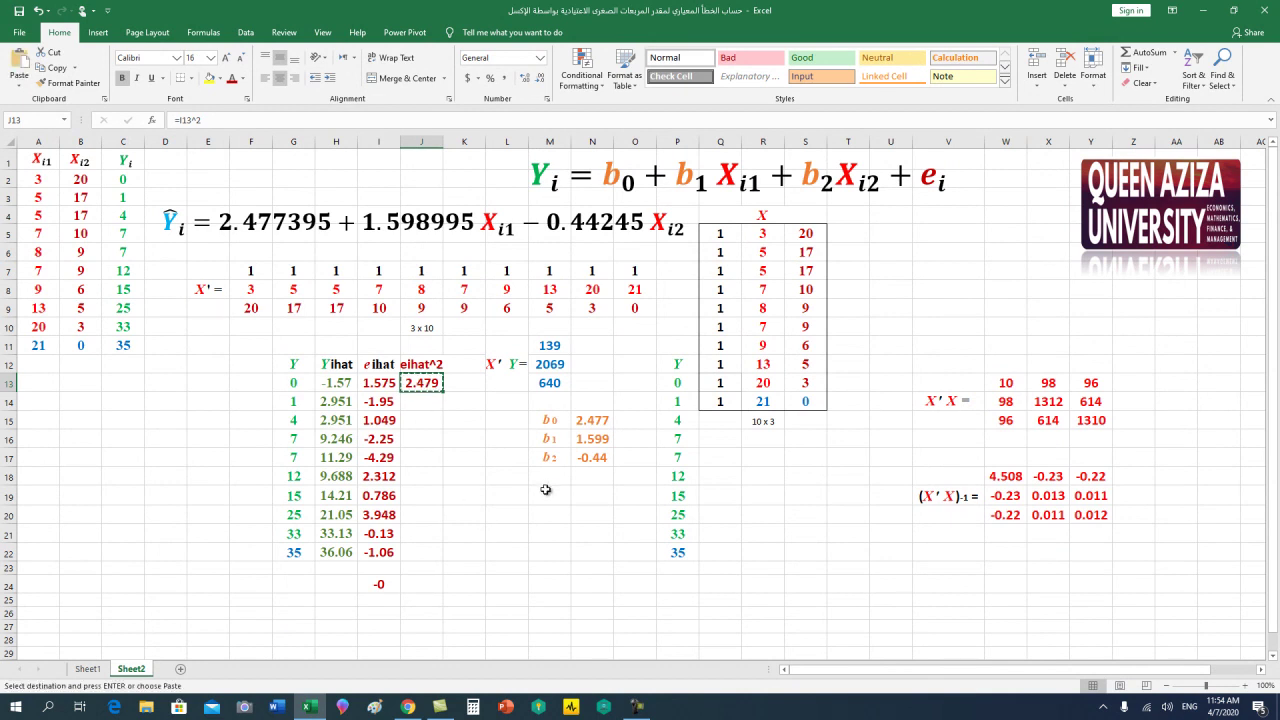
pyautogui.press('Down')
pyautogui.hotkey('shift', 'Down')
pyautogui.hotkey('shift', 'Down')
pyautogui.hotkey('shift', 'Down')
pyautogui.hotkey('shift', 'Down')
pyautogui.hotkey('shift', 'Down')
pyautogui.hotkey('shift', 'Down')
pyautogui.hotkey('shift', 'Down')
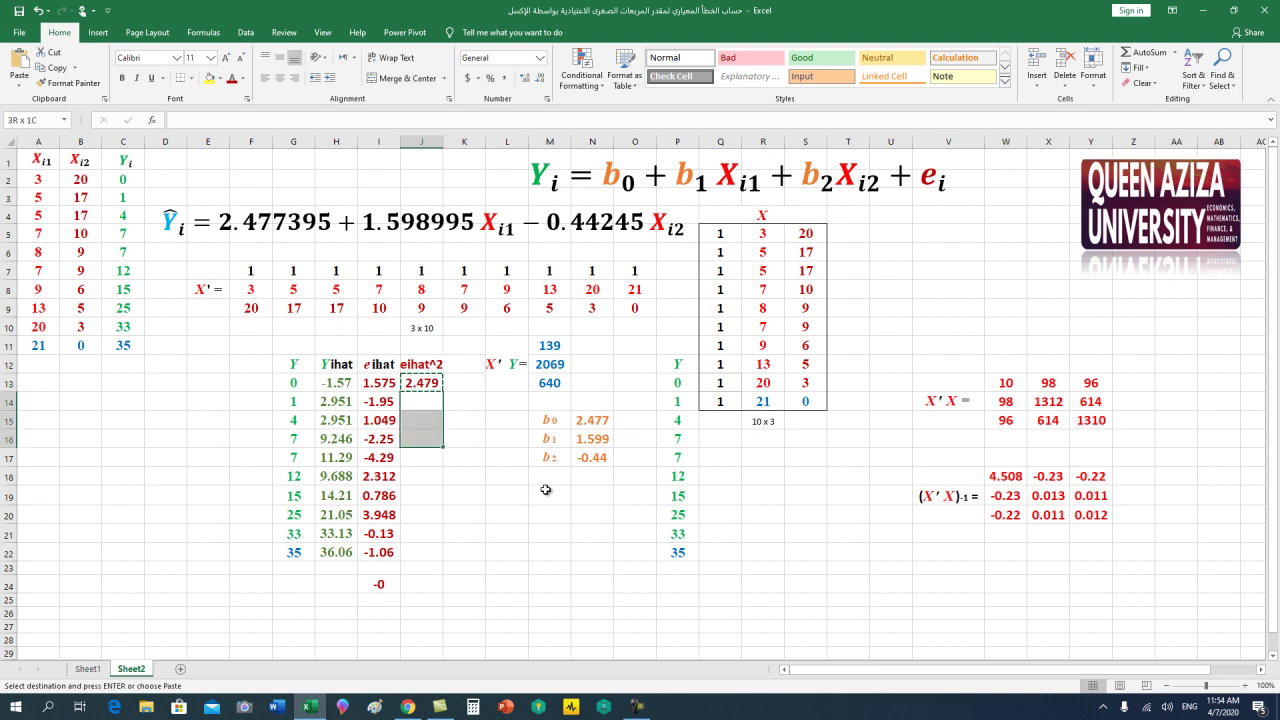
pyautogui.hotkey('shift', 'Down')
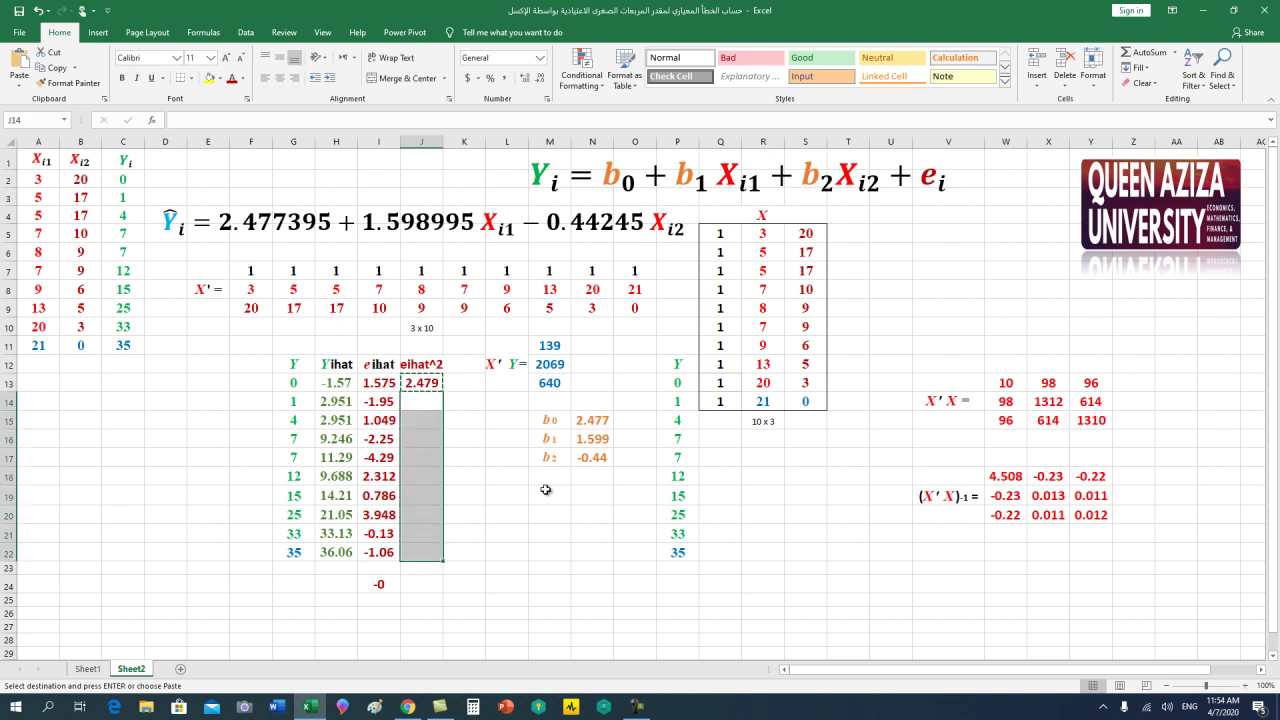
pyautogui.press('Return')
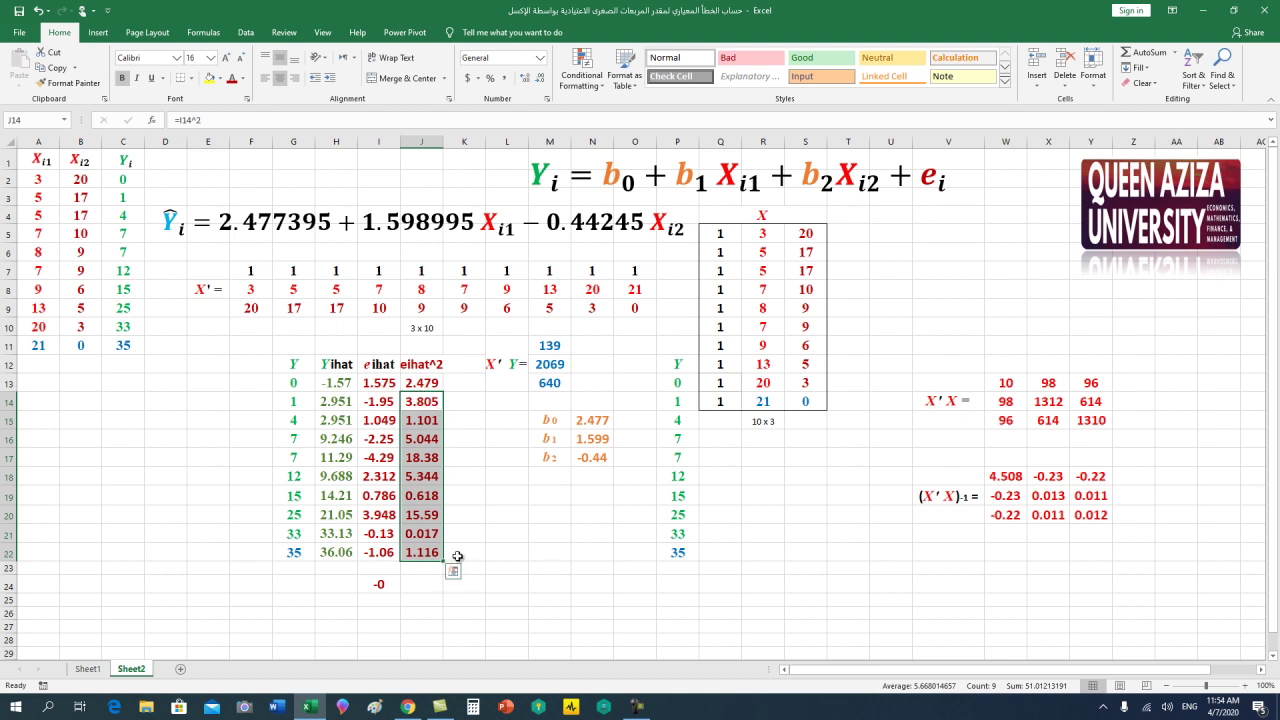
# Enter =SUM(J13:J22) in J24 to total the squared residuals
pyautogui.click(434, 585)
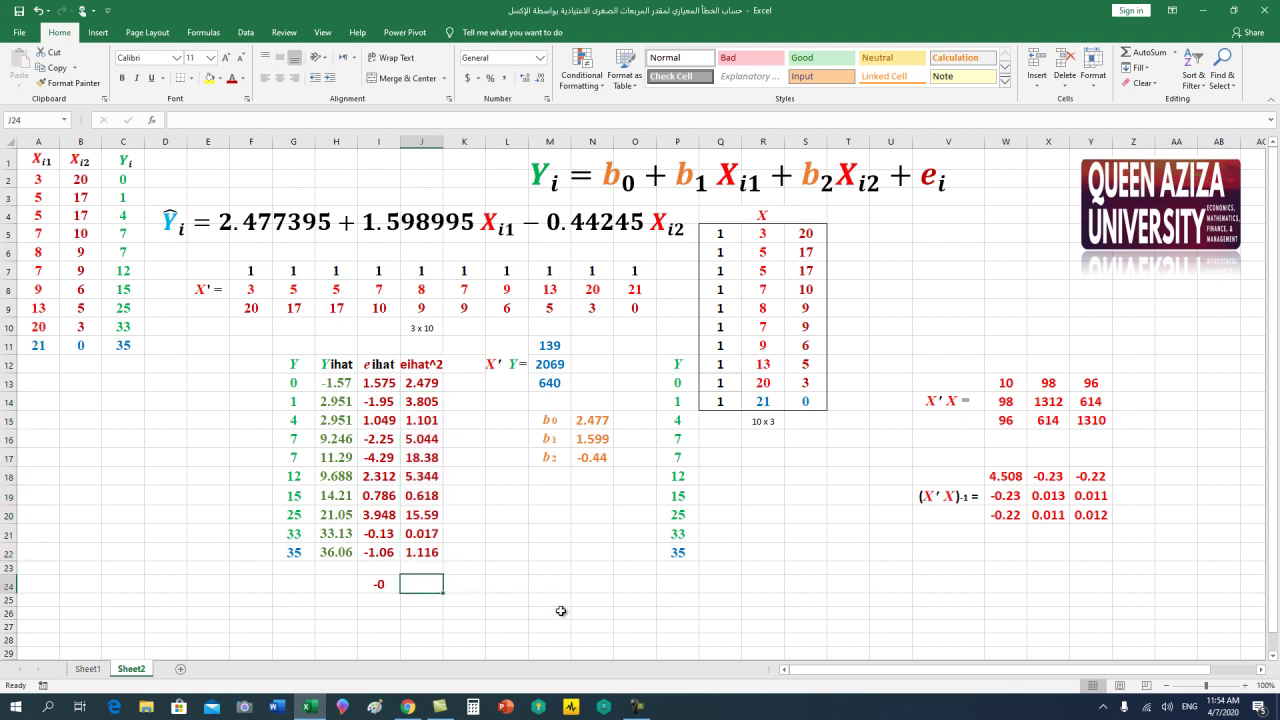
pyautogui.write('=sum')
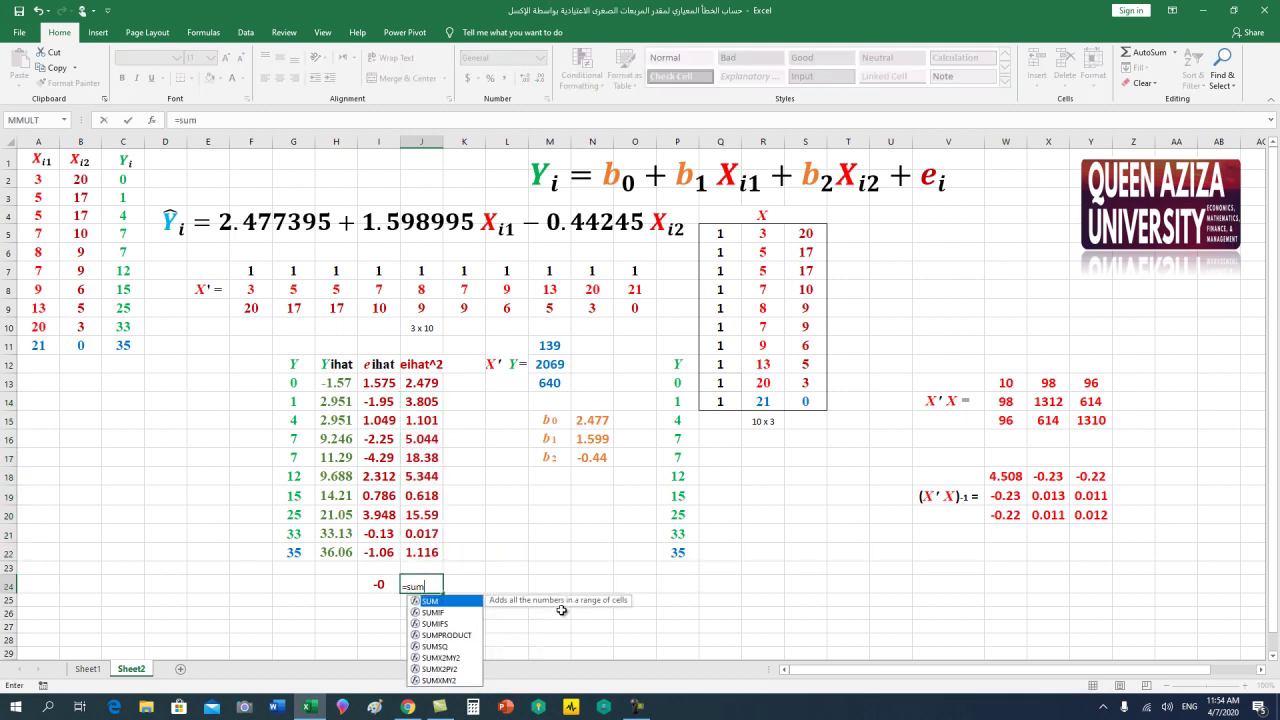
pyautogui.write('(')
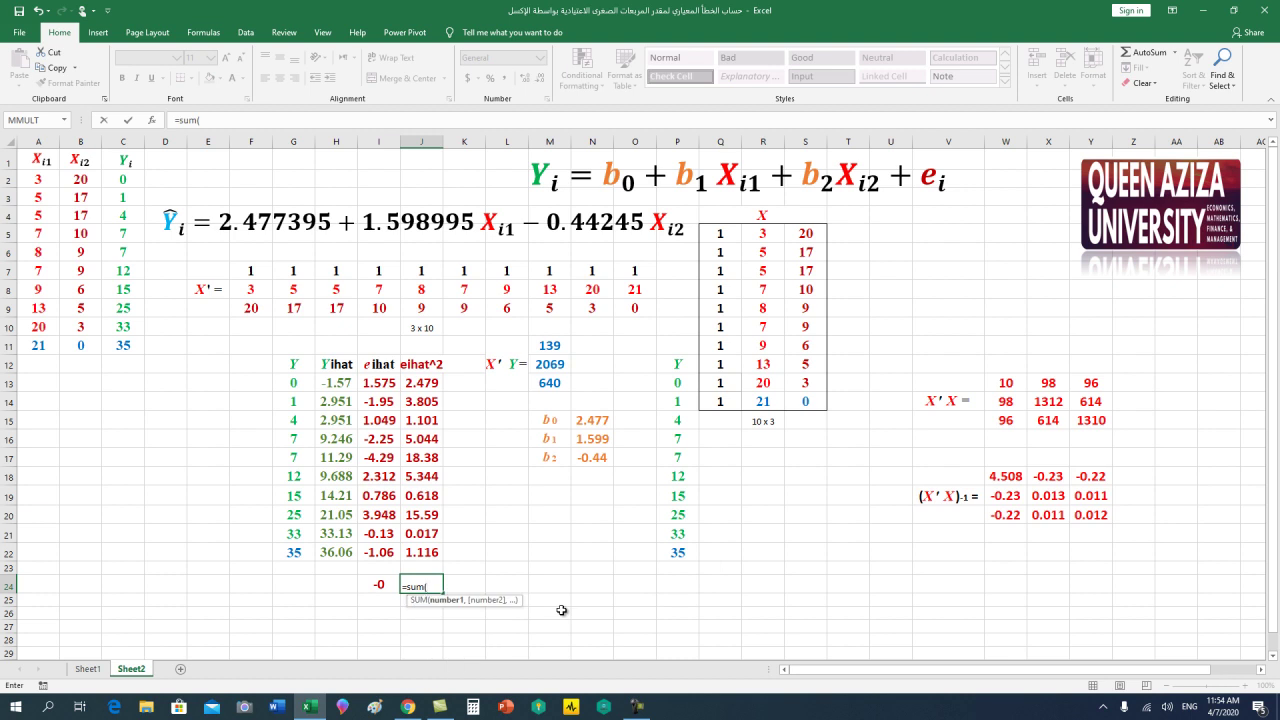
pyautogui.click(432, 386)
pyautogui.moveTo(432, 386); pyautogui.dragTo(420, 543)
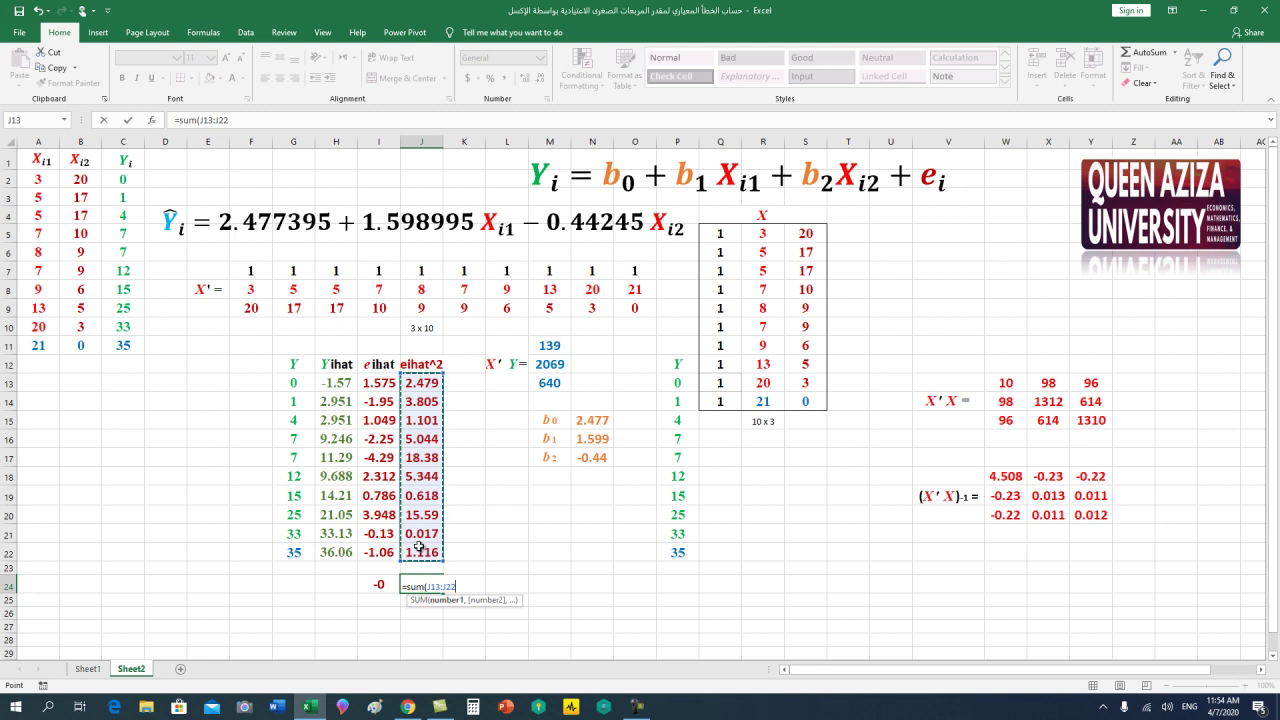
pyautogui.write(')')
pyautogui.press('Return')
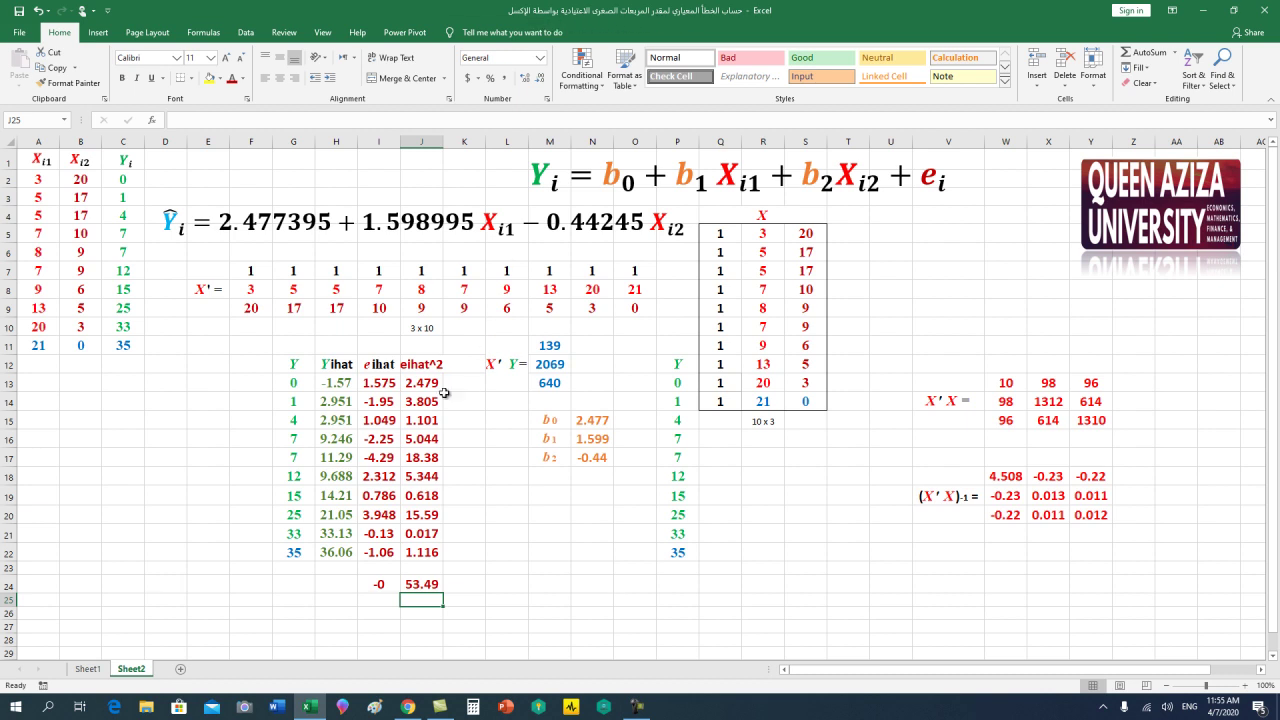
# Enter =53.49/7 in K24 to divide the sum of squared residuals by 7
pyautogui.moveTo(425, 386); pyautogui.dragTo(411, 549)
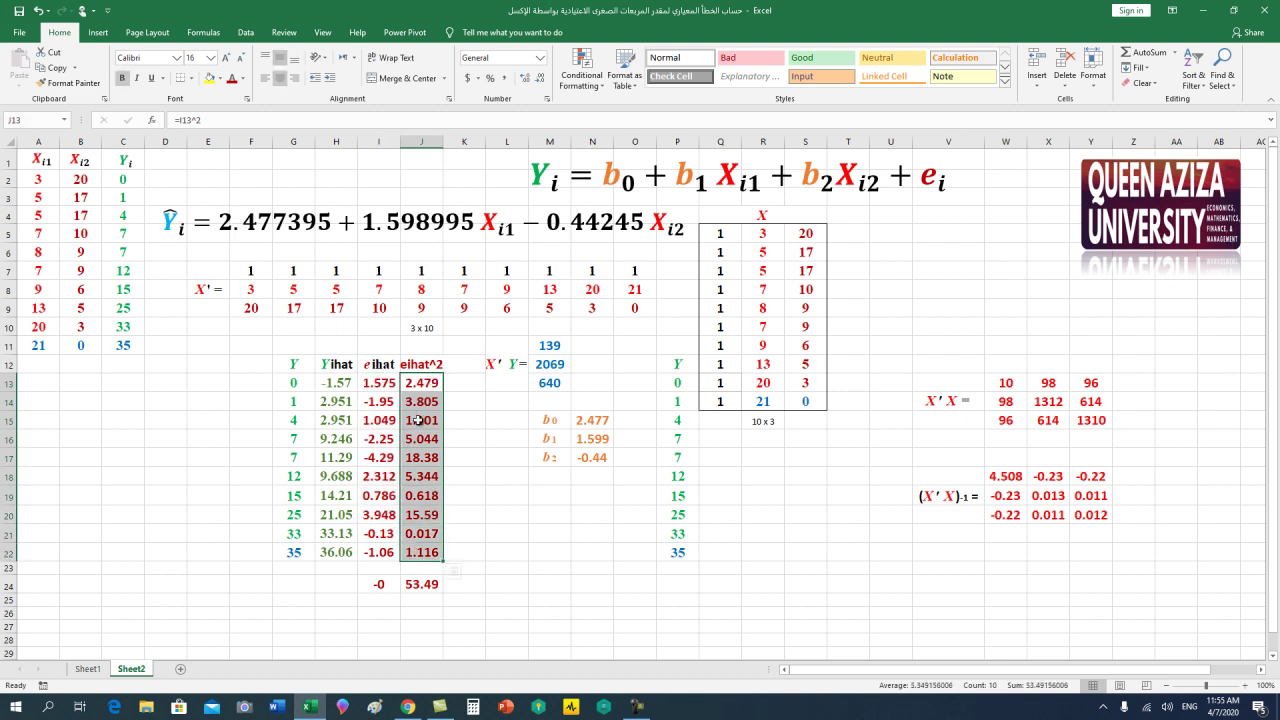
pyautogui.click(424, 585)
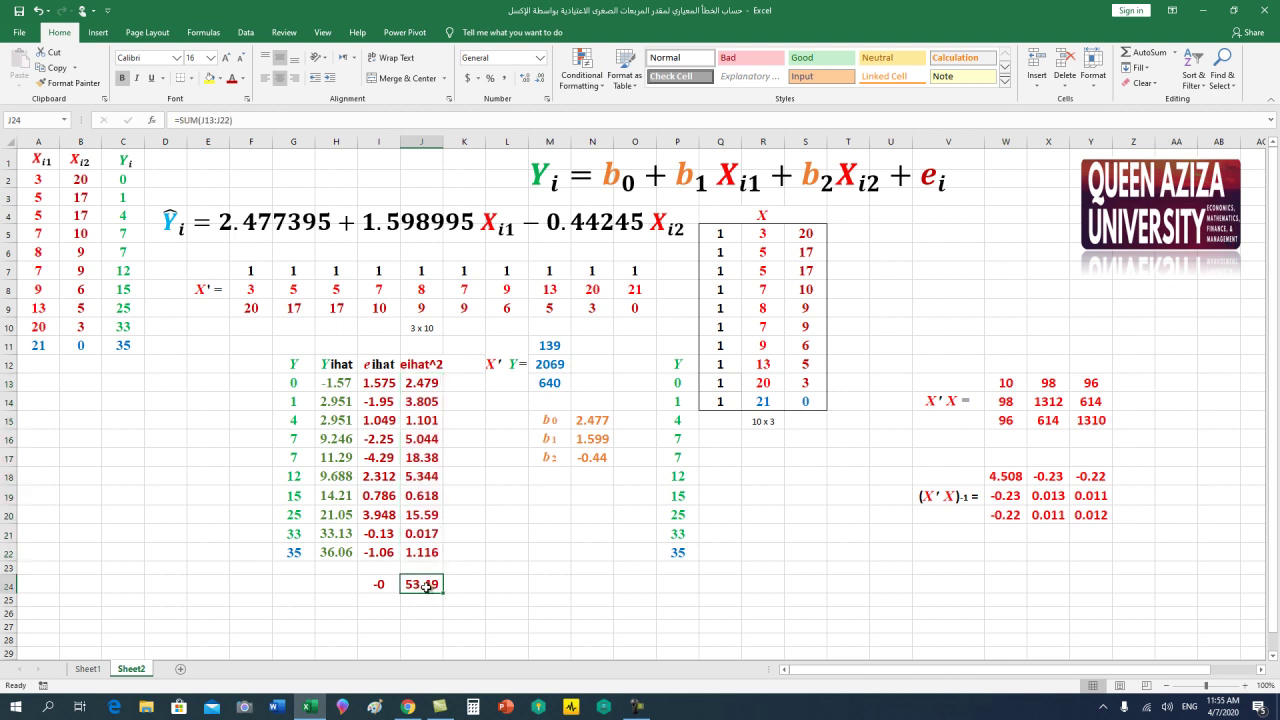
pyautogui.click(466, 585)
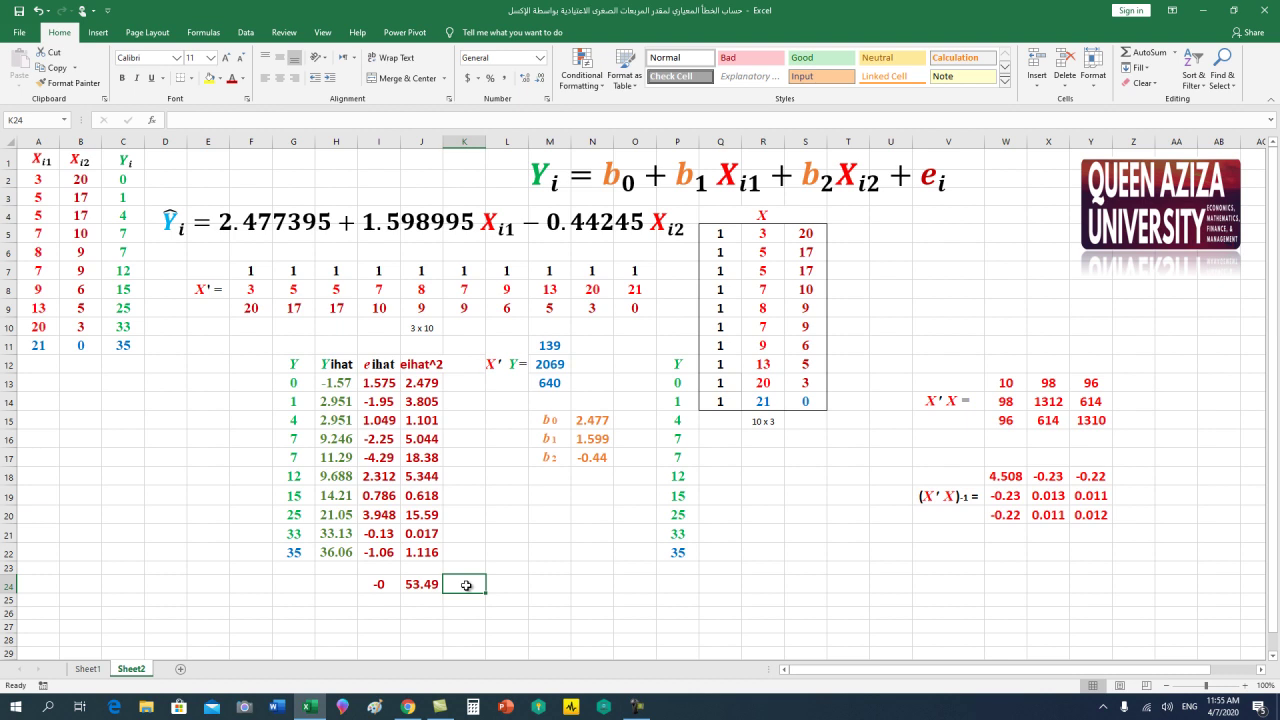
pyautogui.write('=53.49/7')
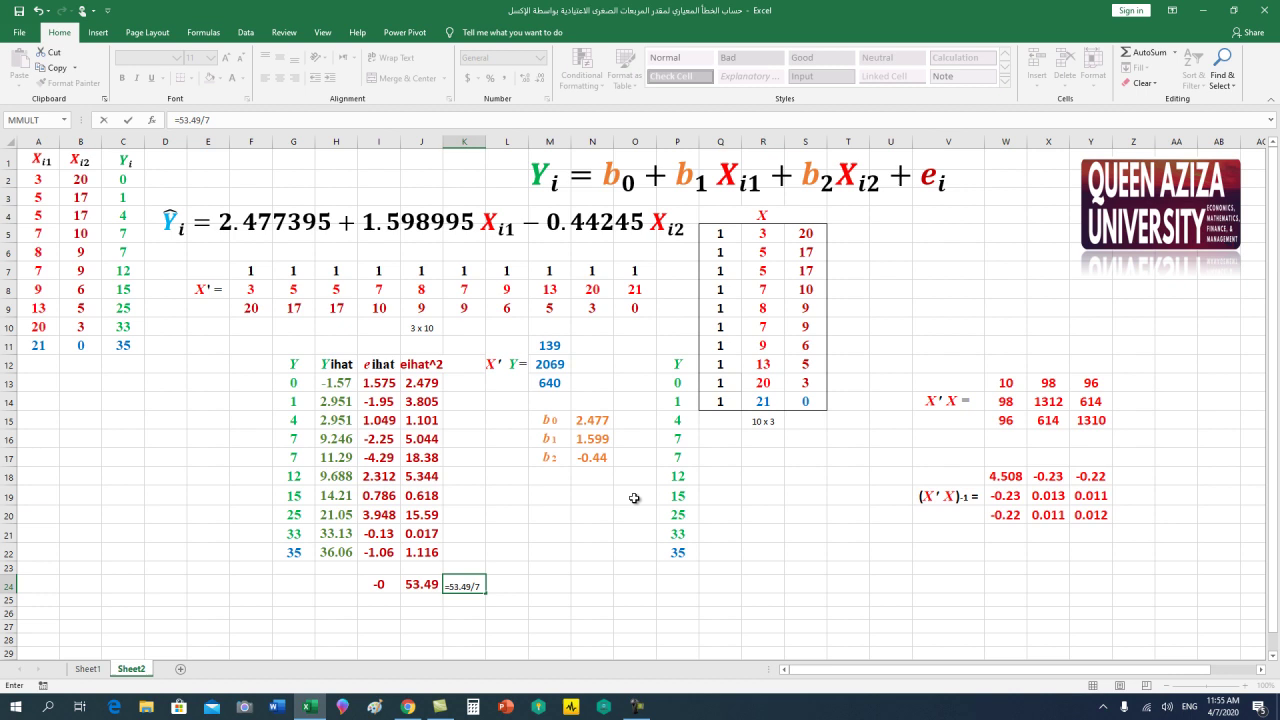
pyautogui.press('Return')
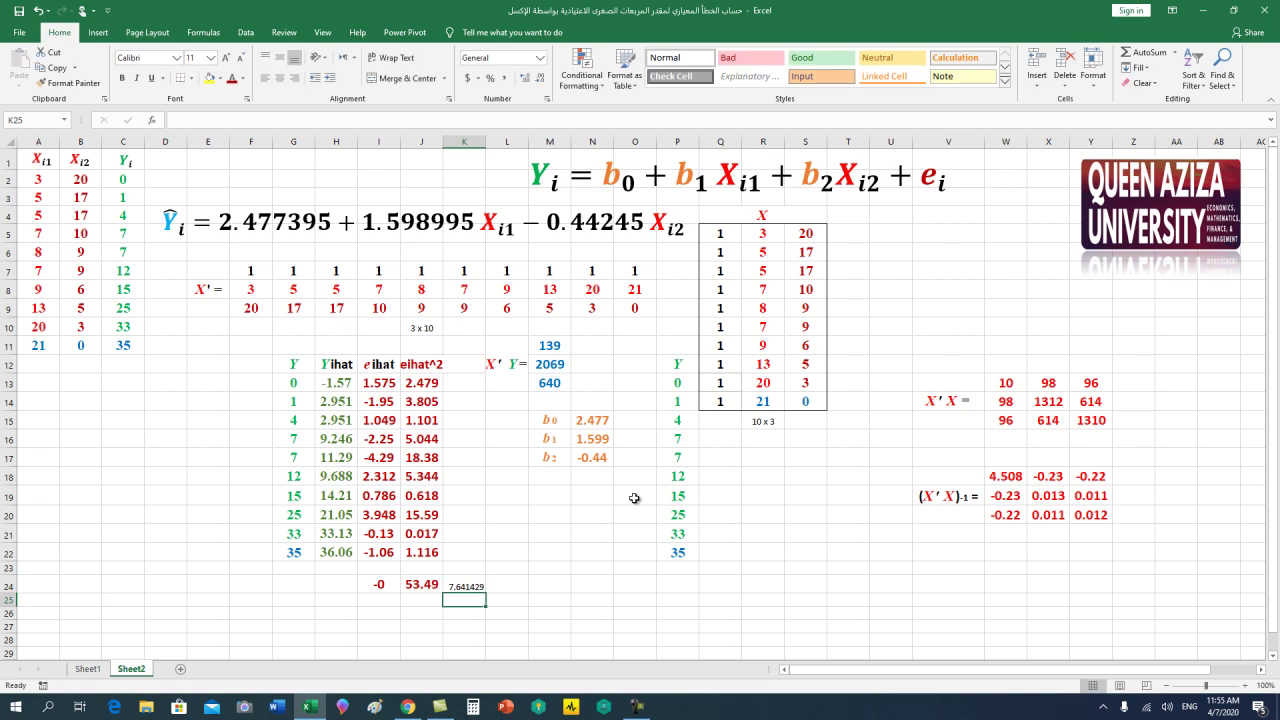
# Centre the quotient in K24 horizontally and make it bold at font size 16
pyautogui.click(470, 584)
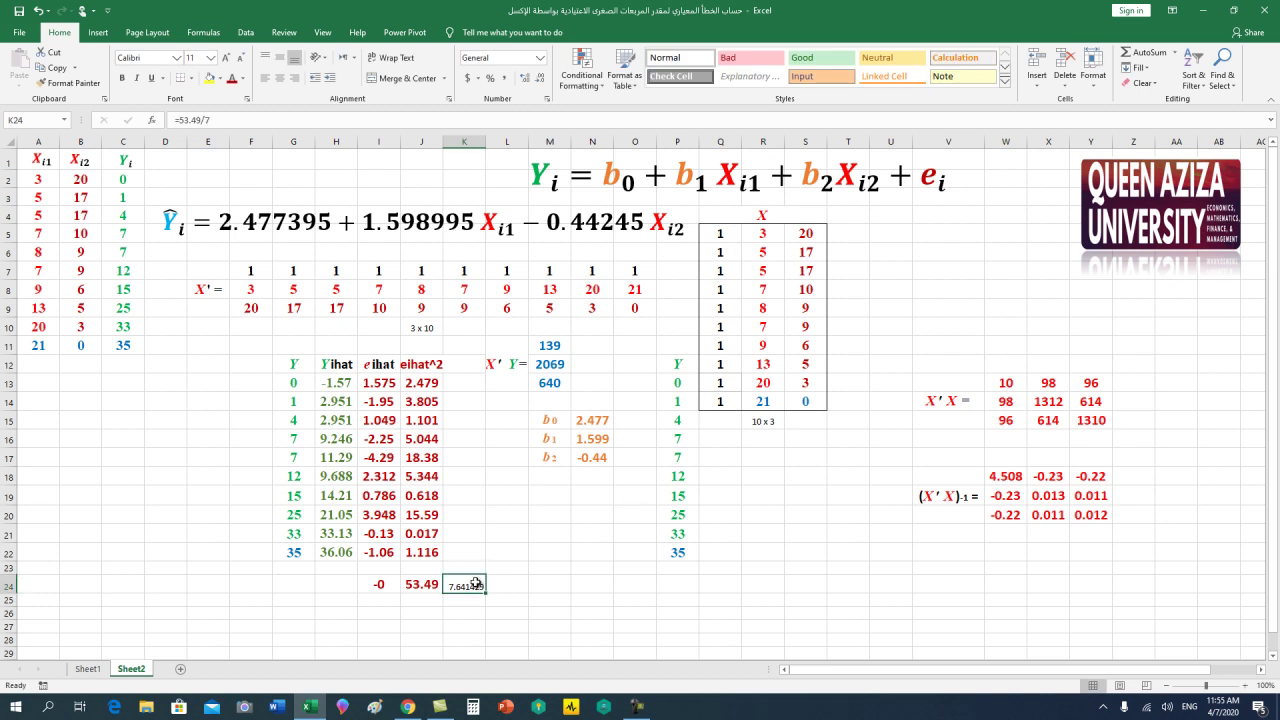
pyautogui.click(280, 77)
pyautogui.click(226, 58)
pyautogui.click(226, 58)
pyautogui.click(227, 59)
pyautogui.click(122, 78)
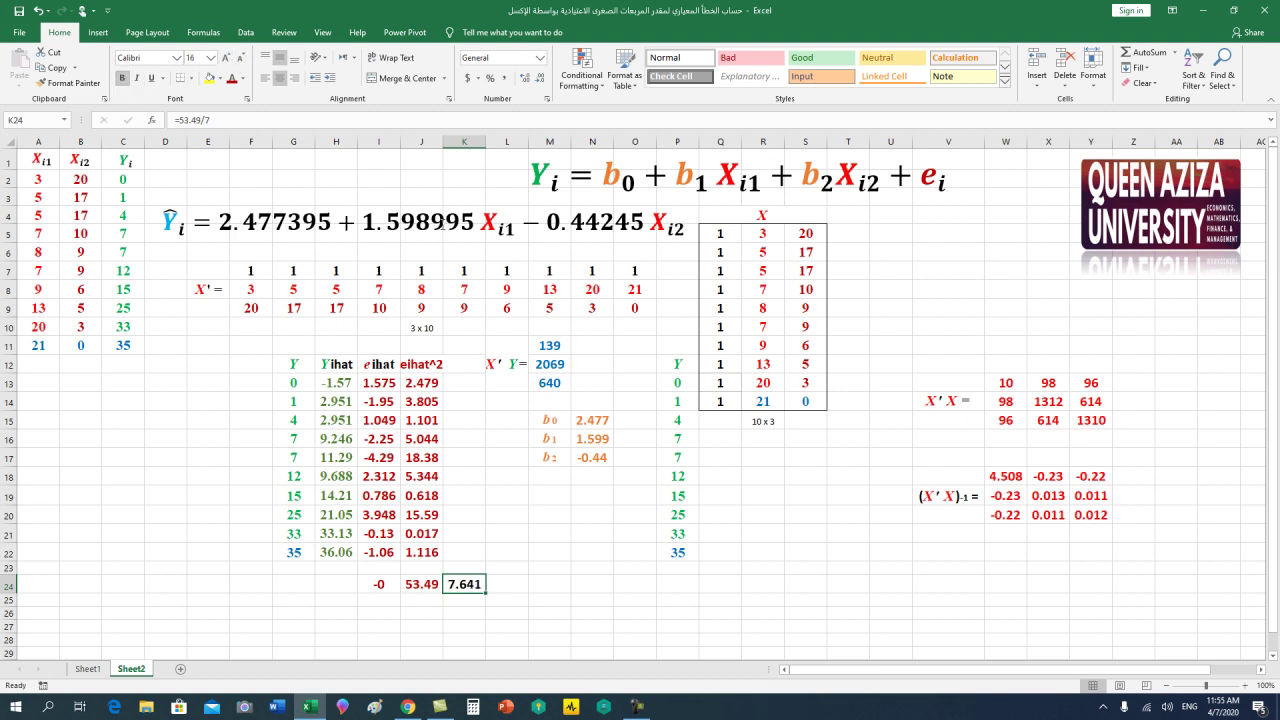